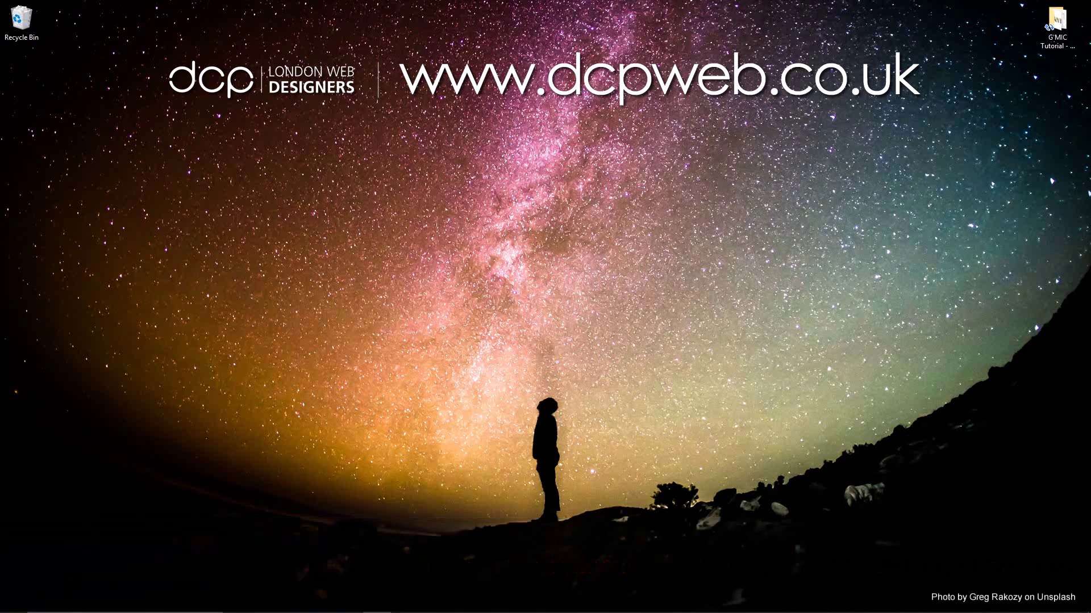
Open the G'MIC Tutorial folder from its desktop icon
double_click(1057, 23)
View the finished Plant Text - 01.png in Photos, then close it
double_click(583, 192)
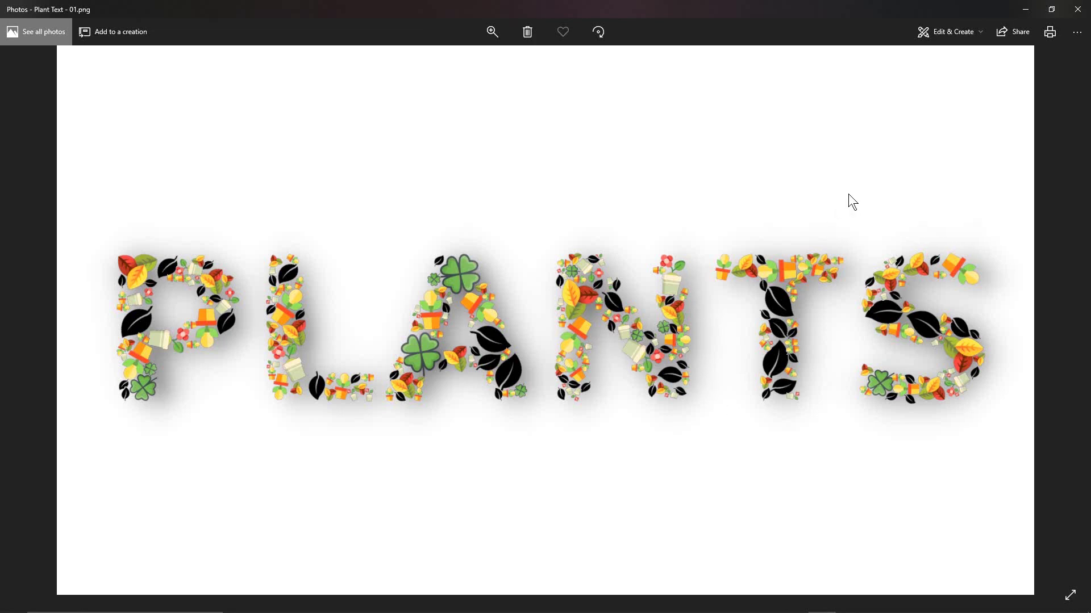
left_click(1077, 9)
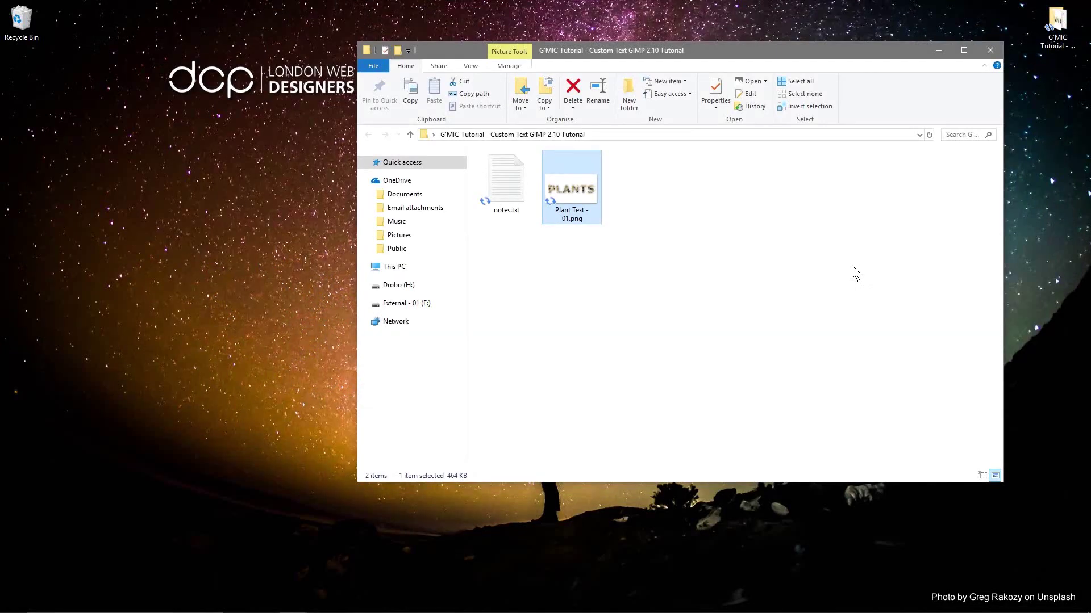
Close the tutorial folder window and snap Chrome to the left half of the screen
left_click(850, 274)
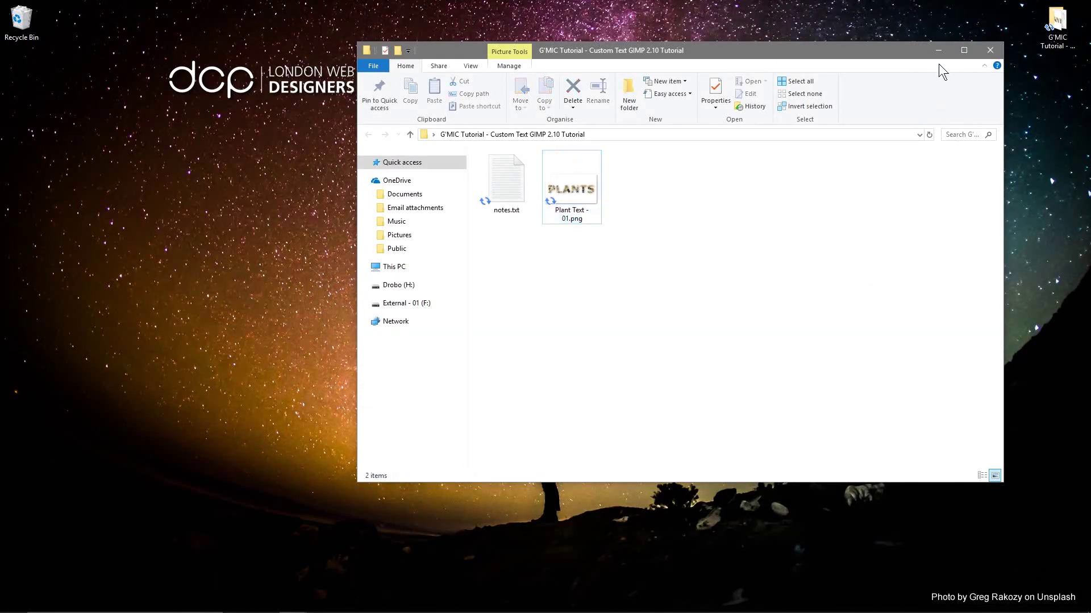
left_click(991, 50)
mouse_move(744, 608)
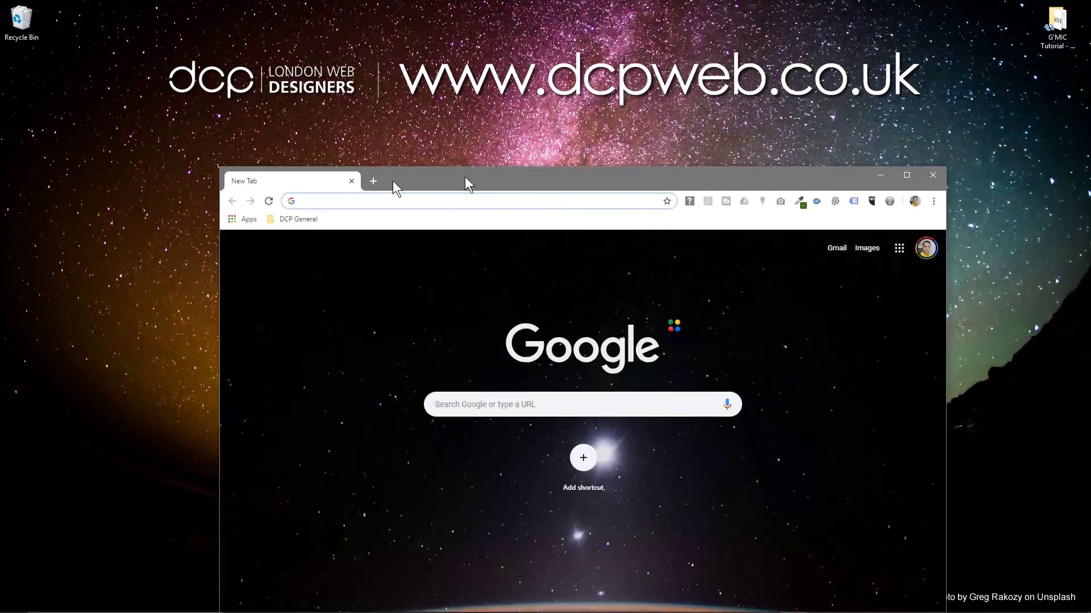
left_click_drag(394, 188, 1, 193)
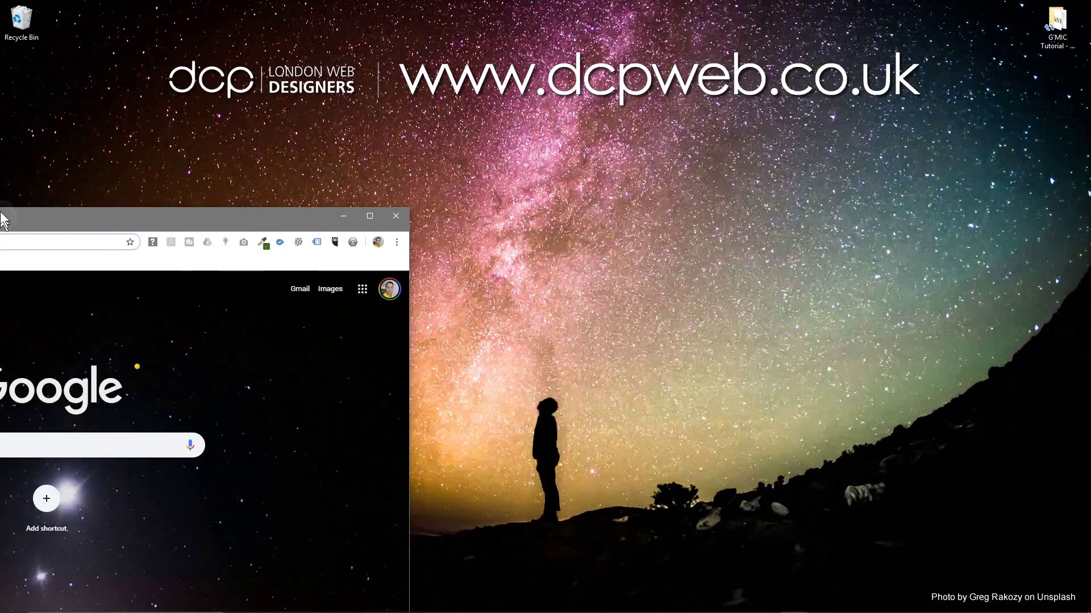
Snap the notes to the right and load the copied flaticon.com address in Chrome
left_click(746, 397)
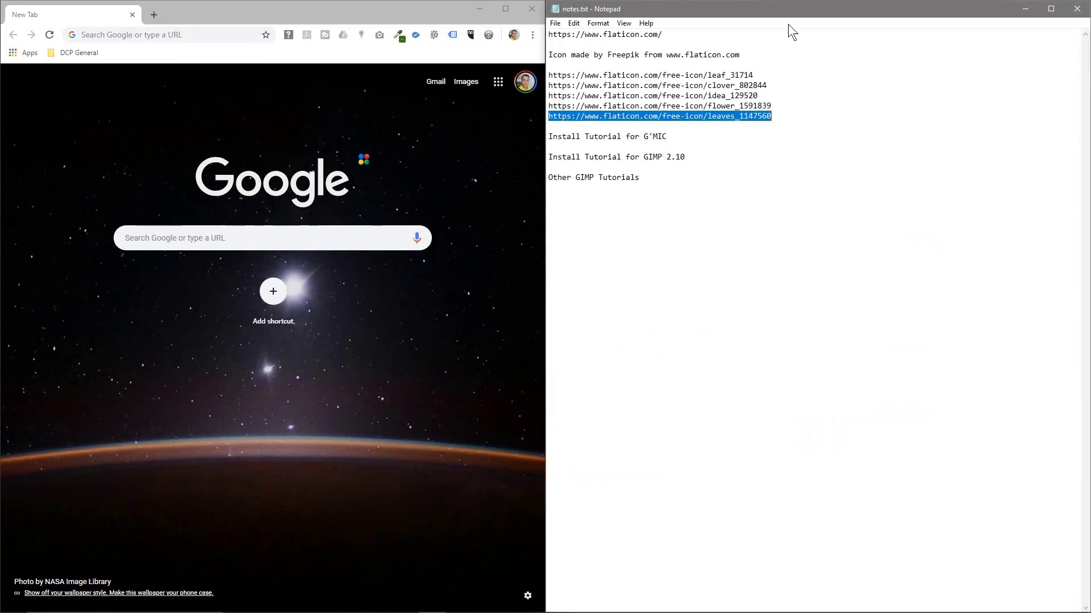
key("super+Down")
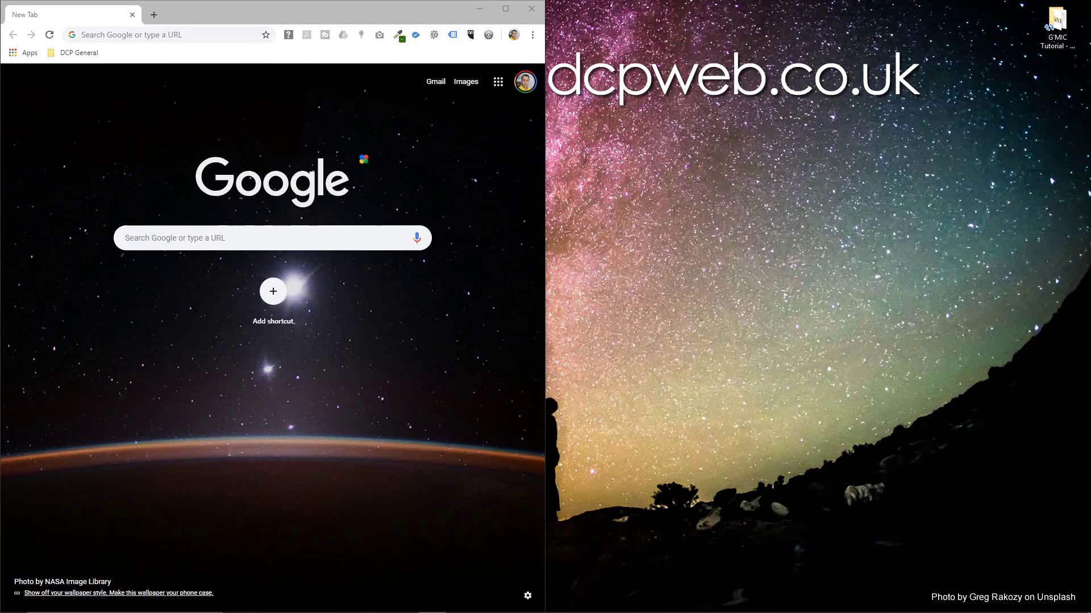
left_click(124, 32)
type("https://www.flaticon.com")
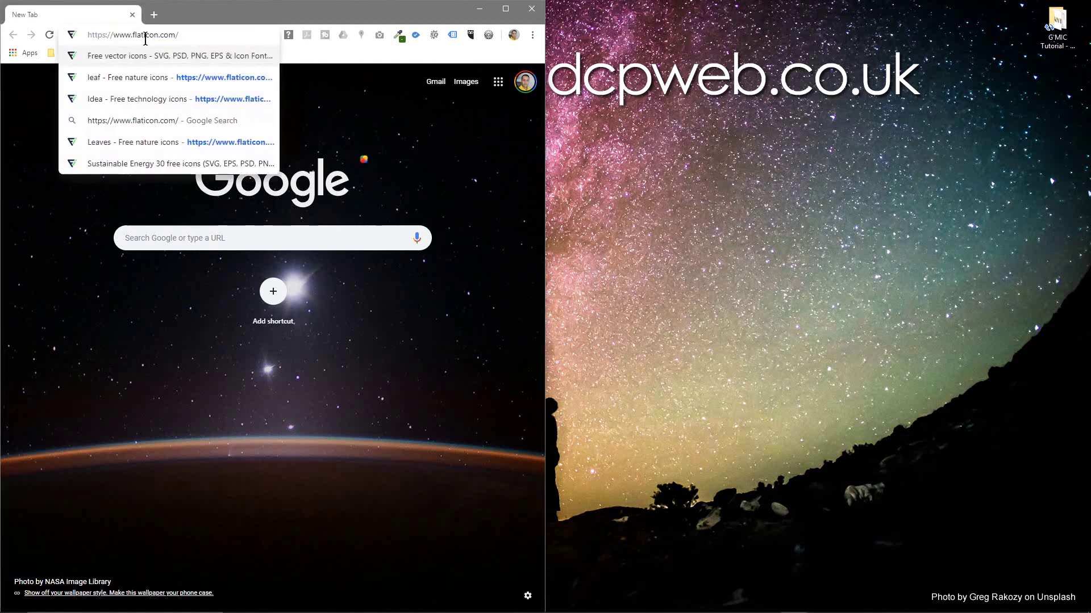
key("Return")
Maximize Chrome and search Flaticon for 'plants' icons
left_click(506, 9)
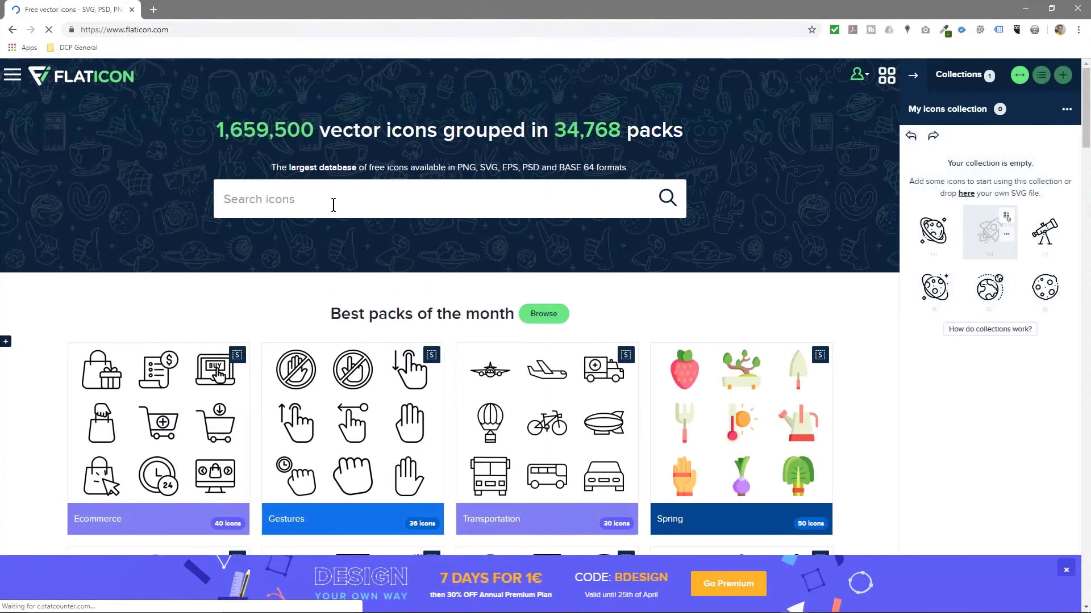
left_click(334, 205)
type("pl")
key("BackSpace")
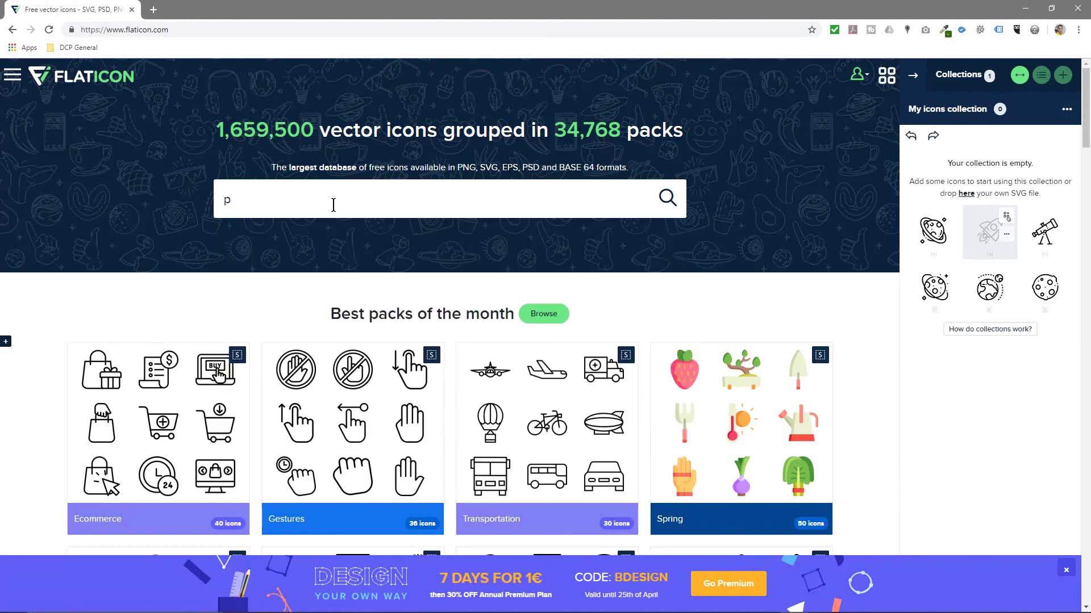
type("lnt")
key("BackSpace")
key("BackSpace")
type("lan")
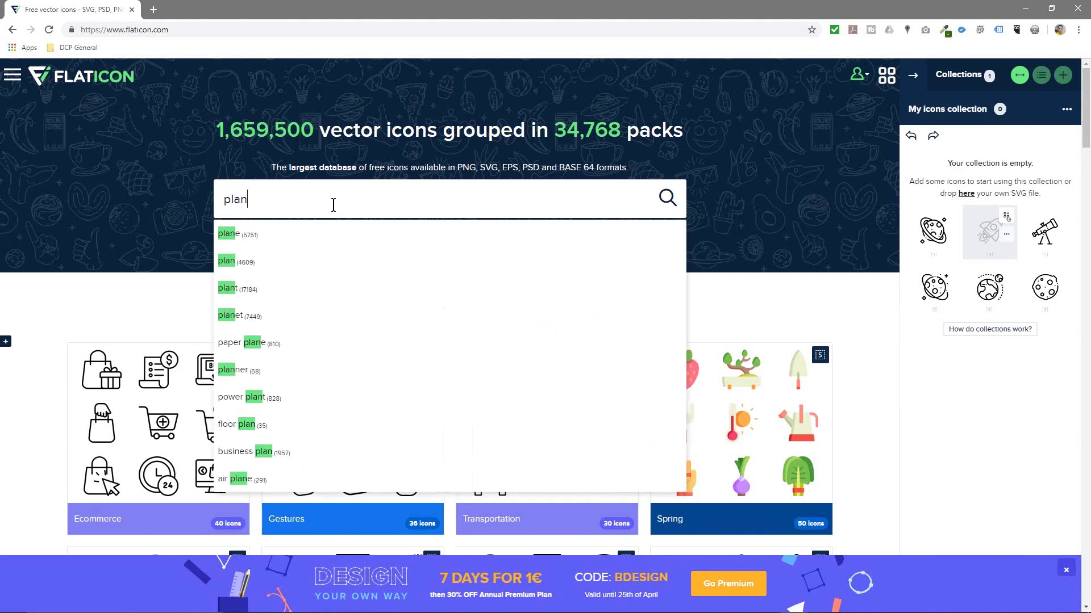
type("n")
key("BackSpace")
type("ts")
key("Return")
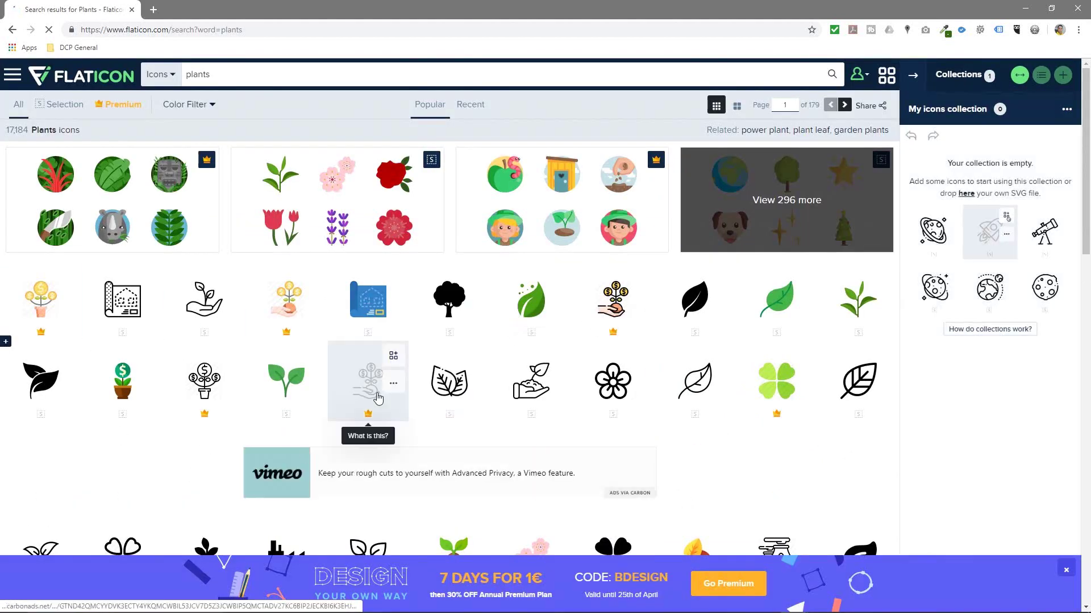
scroll(375, 397, "down", 6)
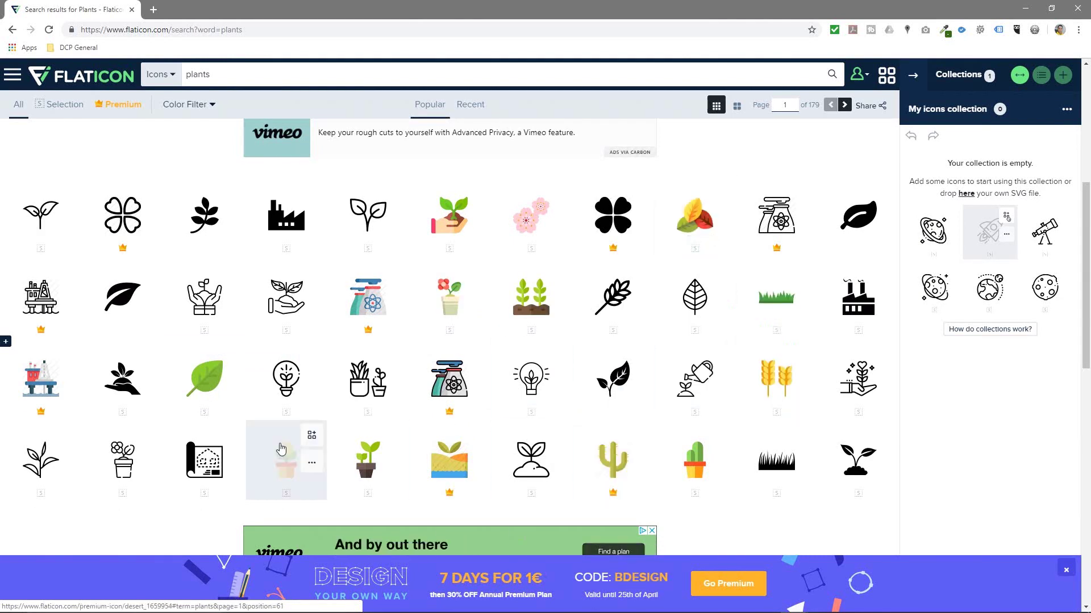
scroll(511, 318, "up", 6)
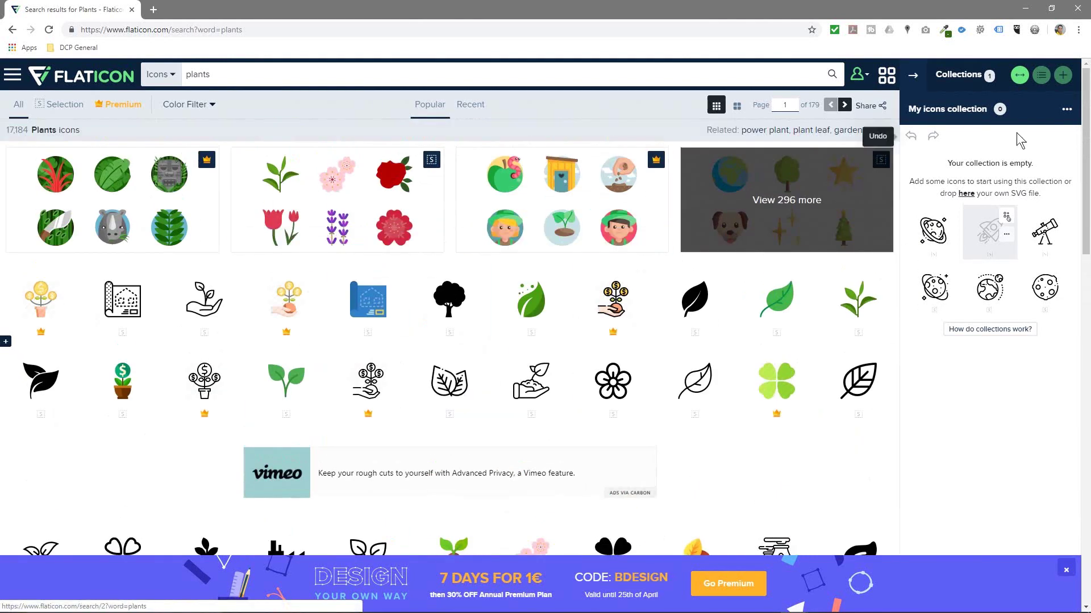
Open the leaf_31714 icon page and dock the browser on the left half
left_click(258, 27)
key("ctrl+v")
key("Return")
key("super+Left")
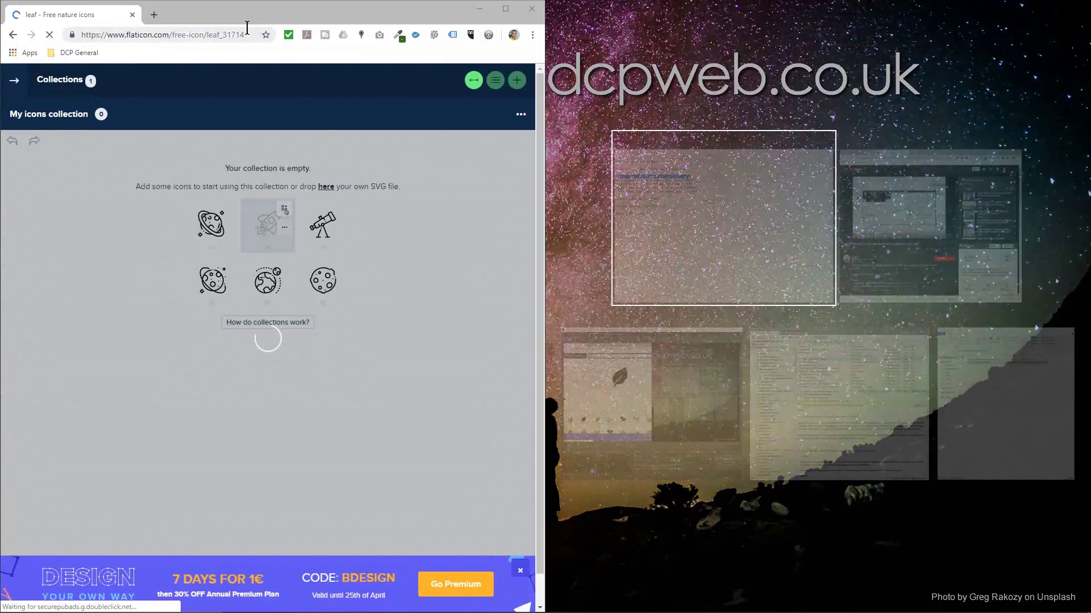
Widen the browser and download the black leaf icon as a 256px PNG
left_click(323, 12)
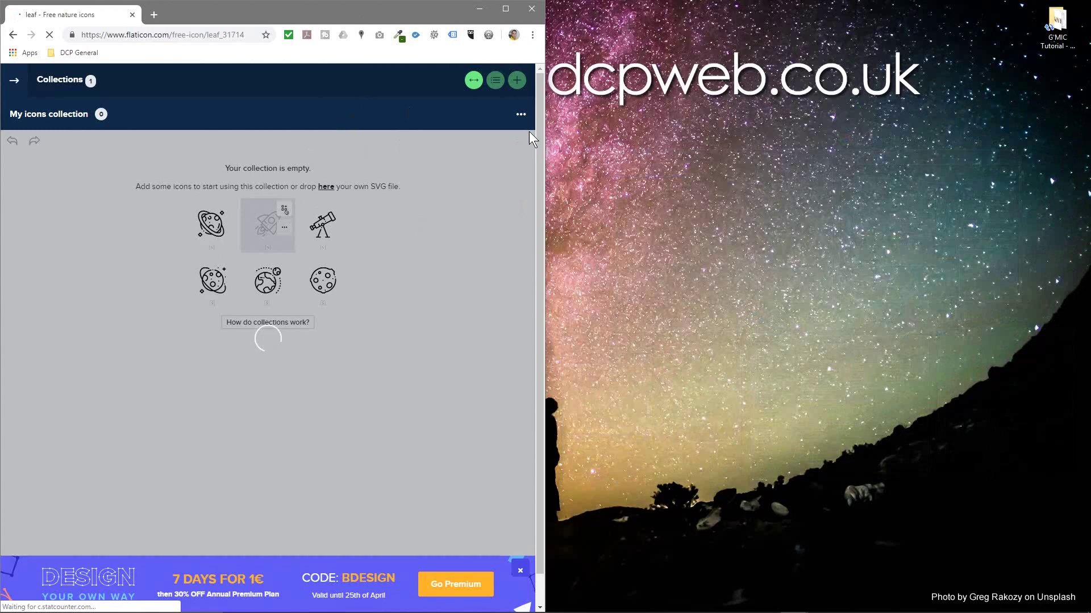
left_click_drag(544, 140, 757, 156)
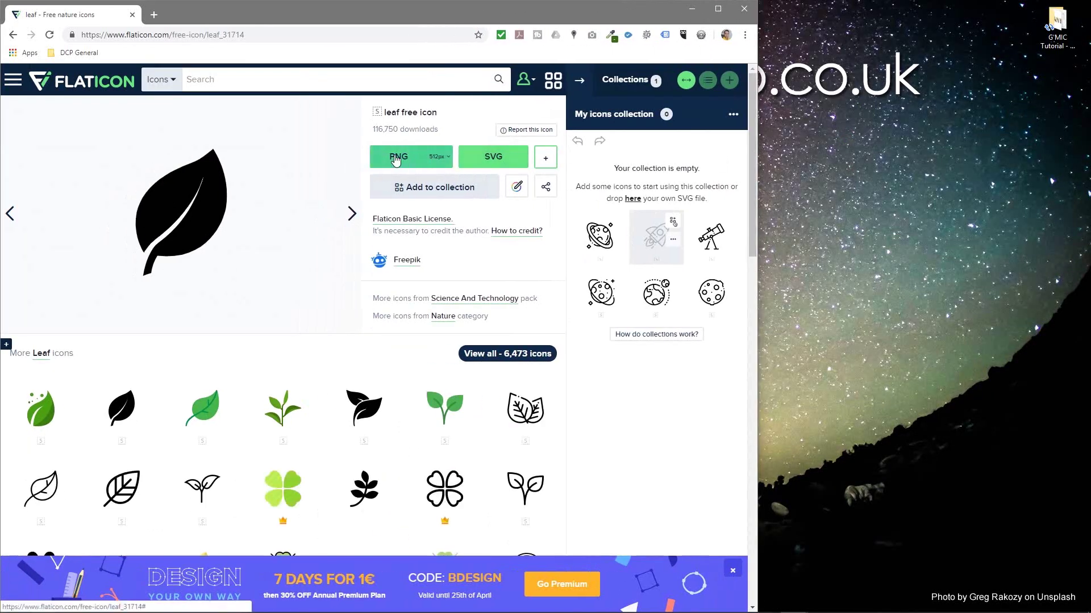
left_click(438, 157)
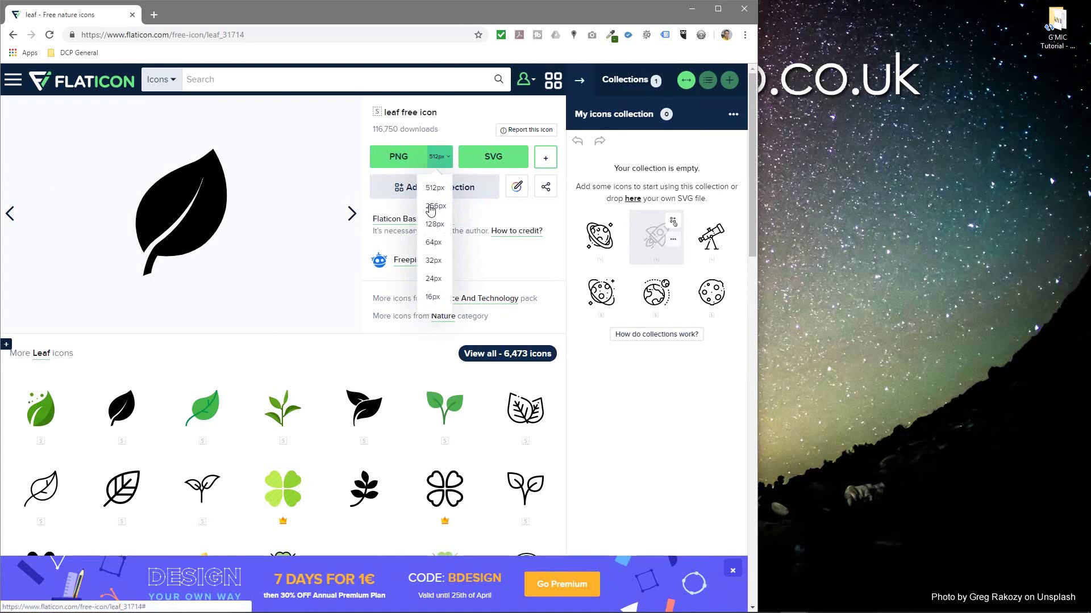
left_click(431, 208)
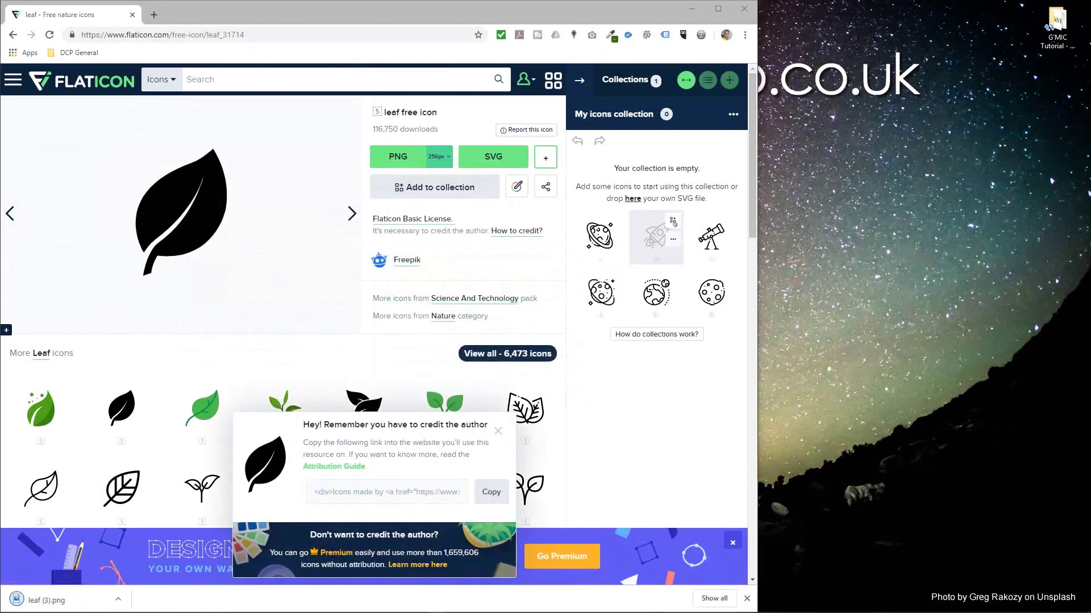
Open the Clover icon page and download it as a 256px PNG
left_click(209, 34)
type("https://www.flaticon.com/free-icon/clover_802844")
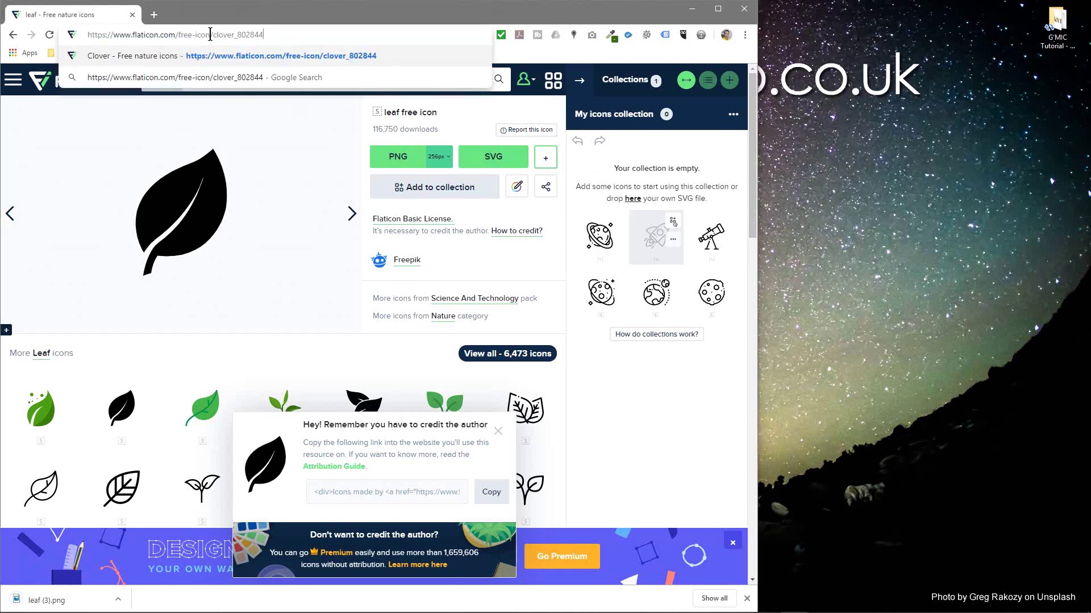
key("Return")
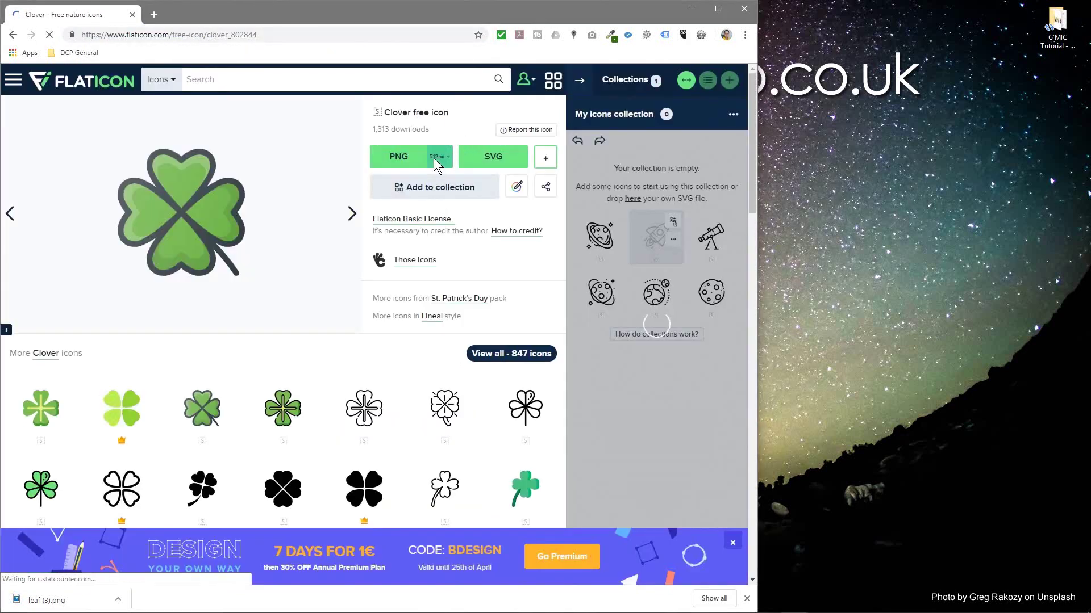
left_click(441, 161)
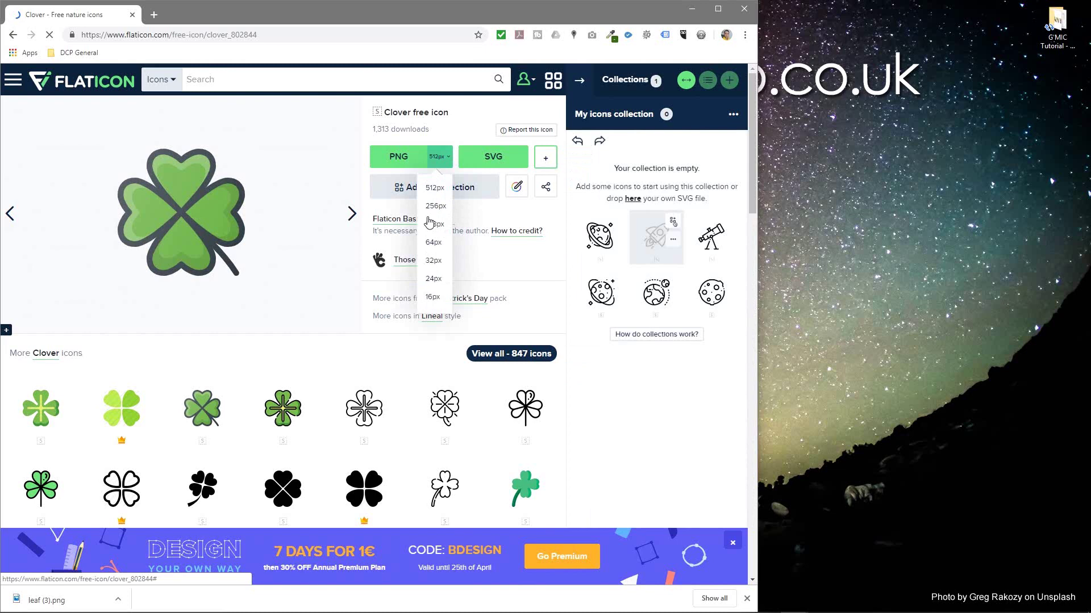
left_click(434, 208)
left_click(483, 276)
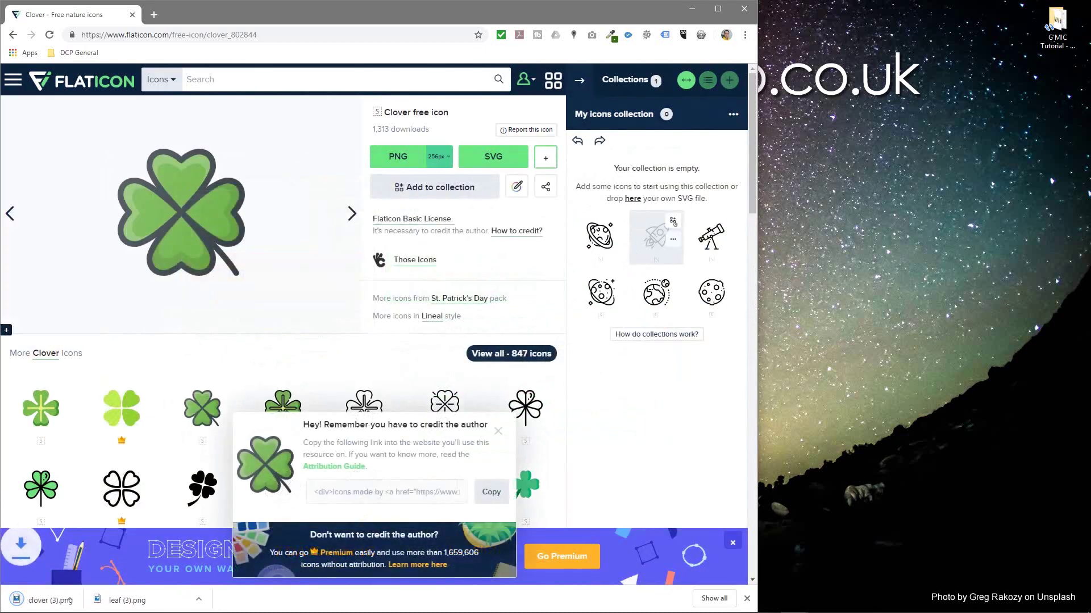
Open the Idea plant-pot icon page and download it as a 256px PNG
left_click(244, 35)
type("https://www.flaticon.com/free-icon/idea_129520")
key("Return")
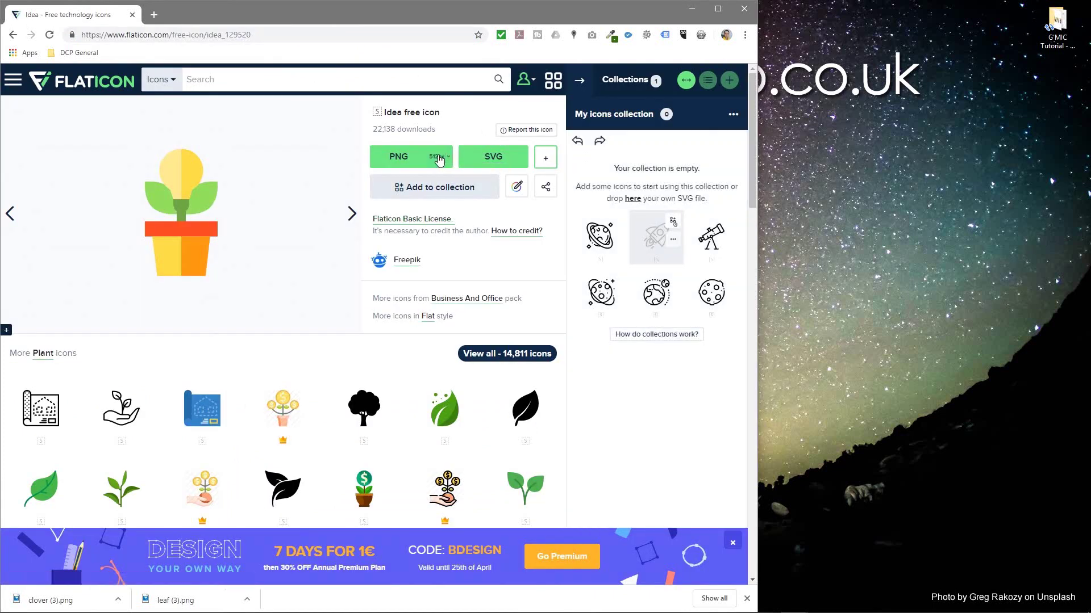
left_click(439, 159)
left_click(432, 209)
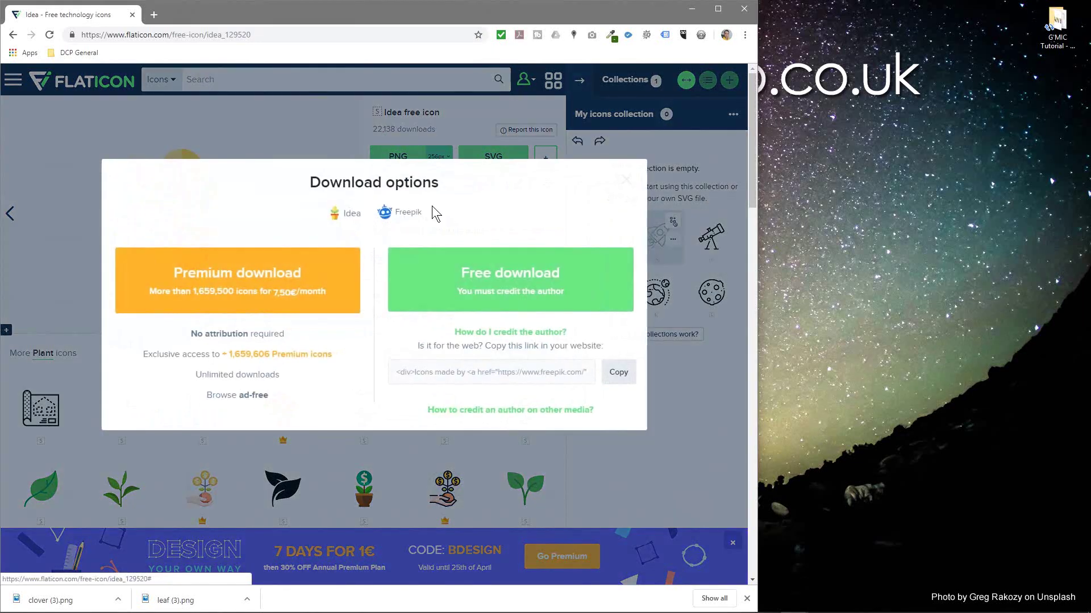
left_click(499, 280)
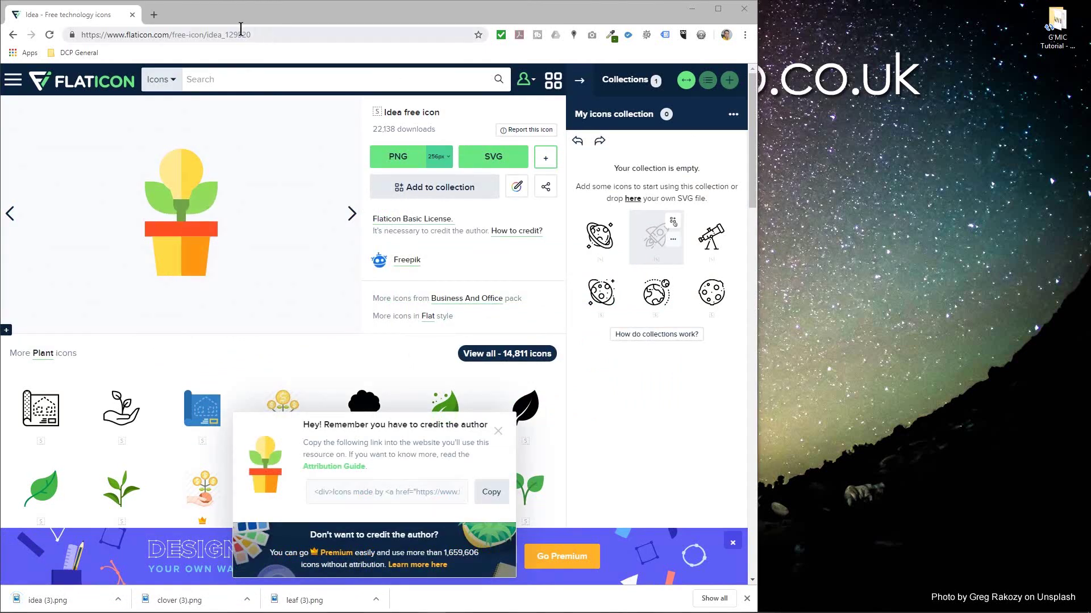
Open the Flower icon page and download it as a 256px PNG
left_click(239, 32)
left_click(237, 32)
type("https://www.flaticon.com/free-icon/flower_1591839")
key("ctrl+a")
type("https://www.flaticon.com/free-icon/flower_1591839")
key("Return")
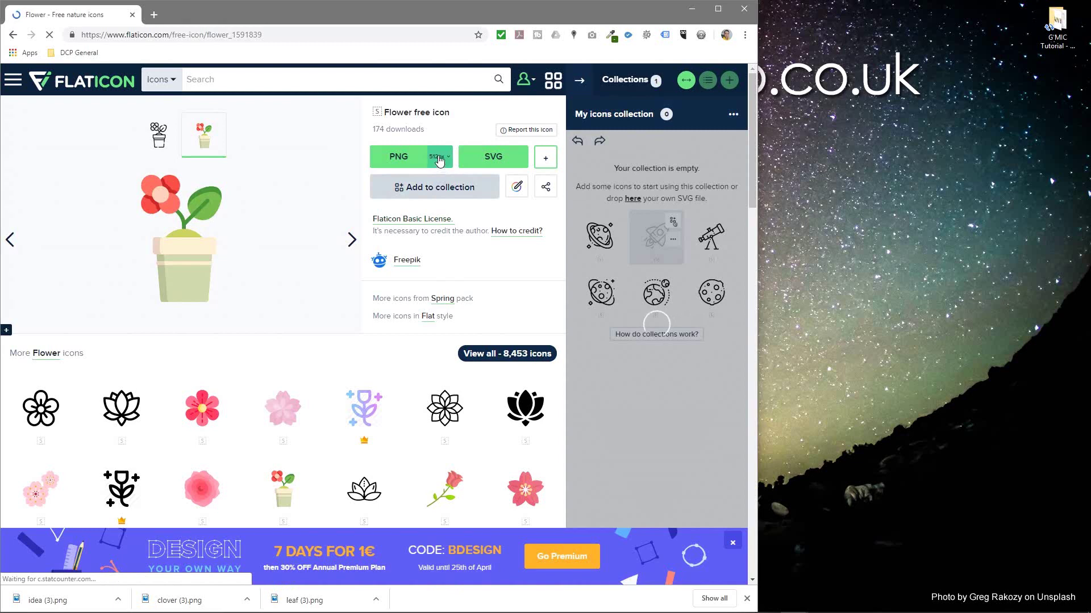
left_click(440, 164)
left_click(439, 161)
left_click(440, 162)
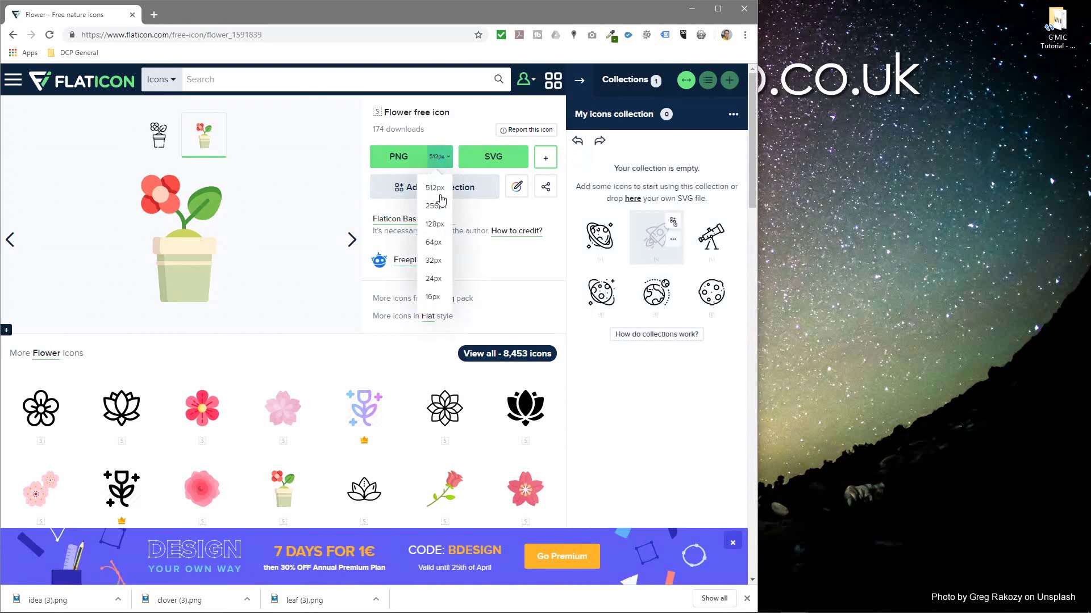
left_click(440, 206)
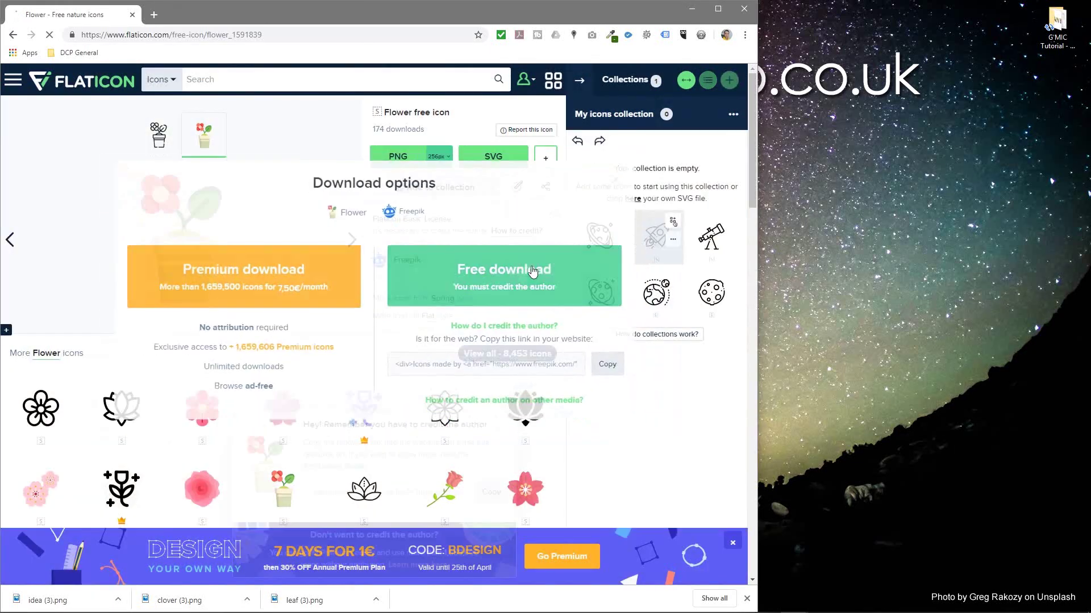
left_click(533, 272)
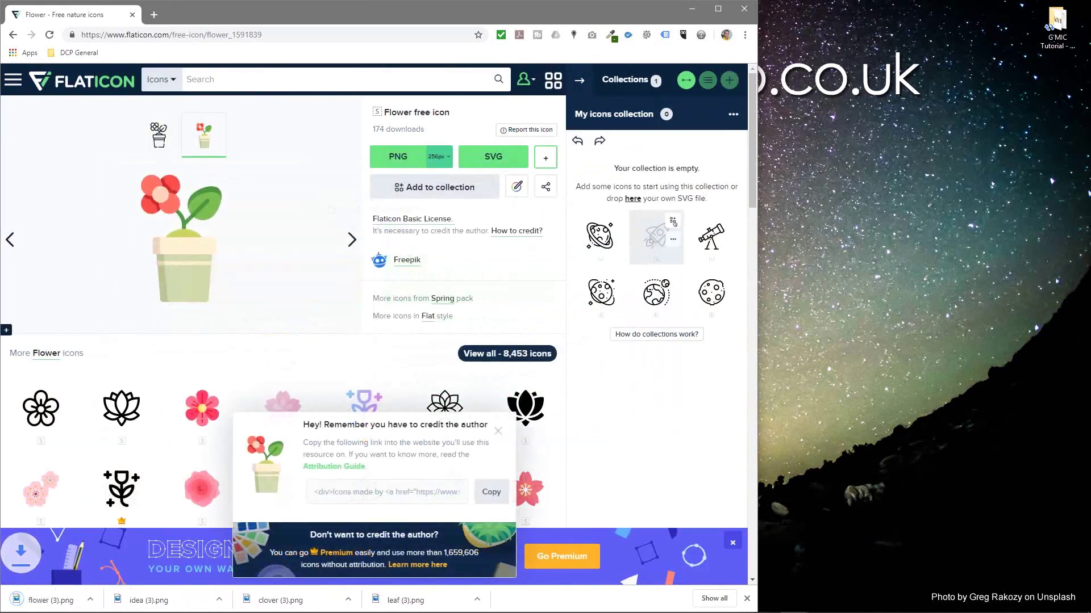
Download the Leaves icon as a 256px PNG, then reopen the G'MIC Tutorial folder
left_click(241, 33)
type("https://www.flaticon.com/free-icon/leaves_1147560")
key("Return")
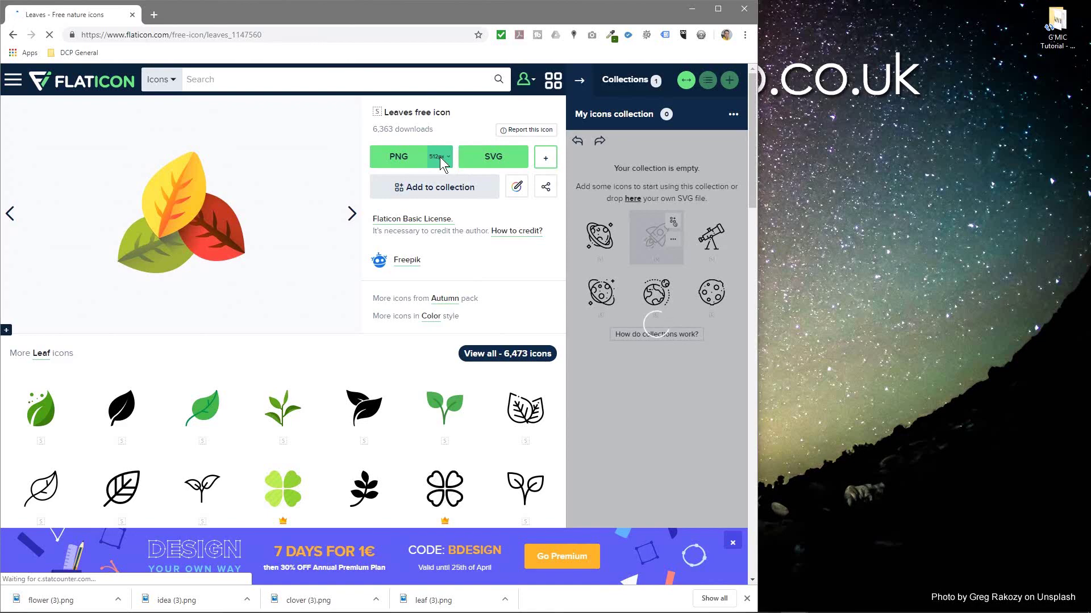
left_click(439, 157)
left_click(438, 210)
left_click(510, 276)
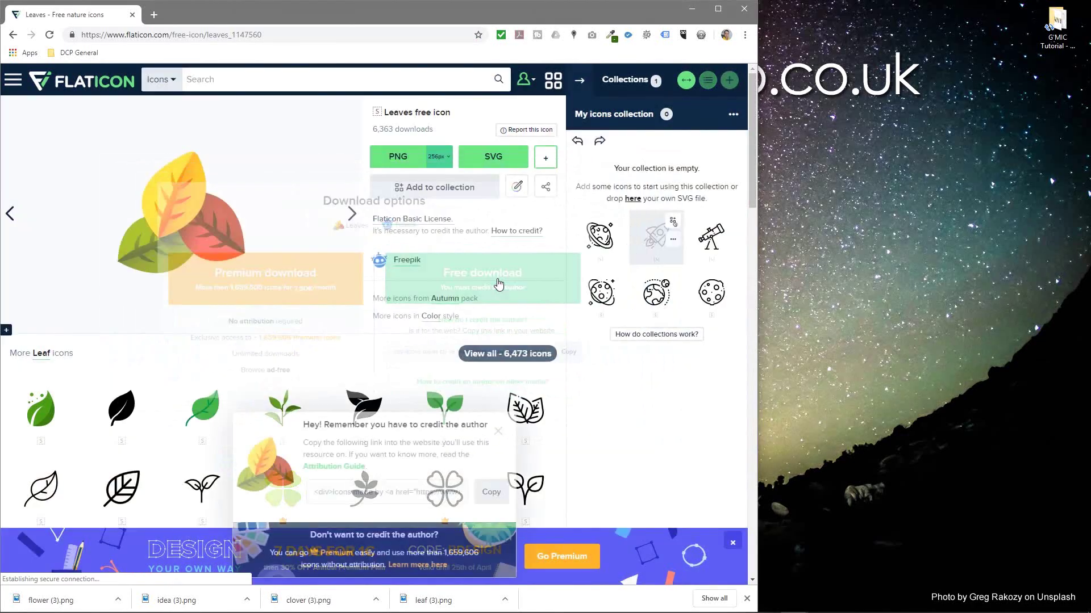
double_click(1055, 22)
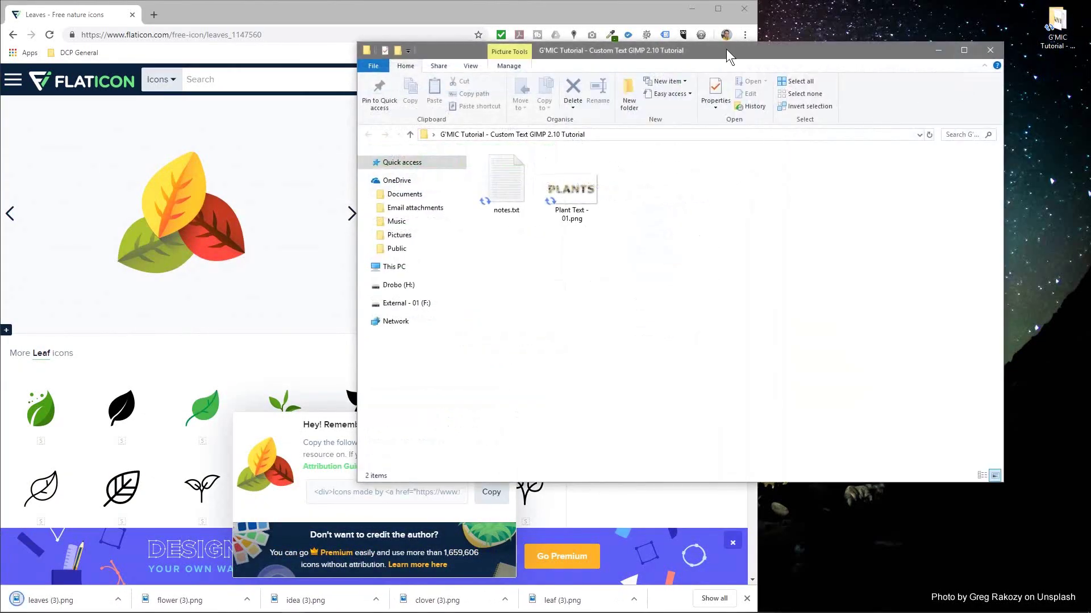
Move leaf, clover, idea, flower and leaves (3).png into the tutorial folder
left_click_drag(726, 49, 917, 24)
left_click_drag(613, 597, 767, 255)
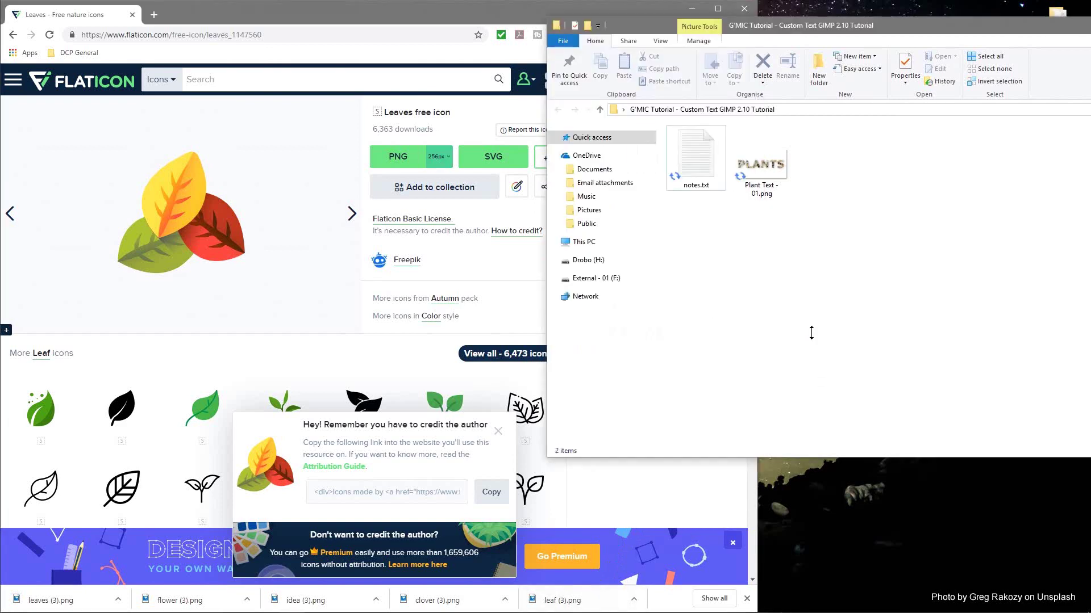
left_click_drag(458, 606, 829, 341)
left_click_drag(348, 585, 852, 352)
left_click_drag(249, 594, 823, 392)
left_click_drag(59, 600, 891, 325)
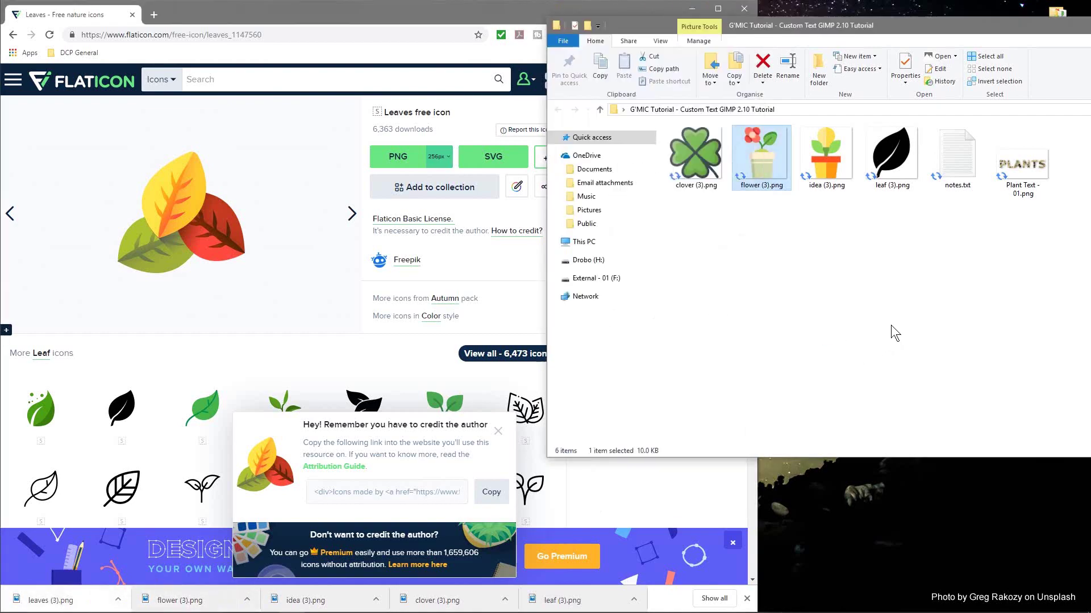
left_click(692, 9)
Bring the folder fully on screen, clear the selection, and launch GIMP 2.10
left_click_drag(871, 35, 734, 39)
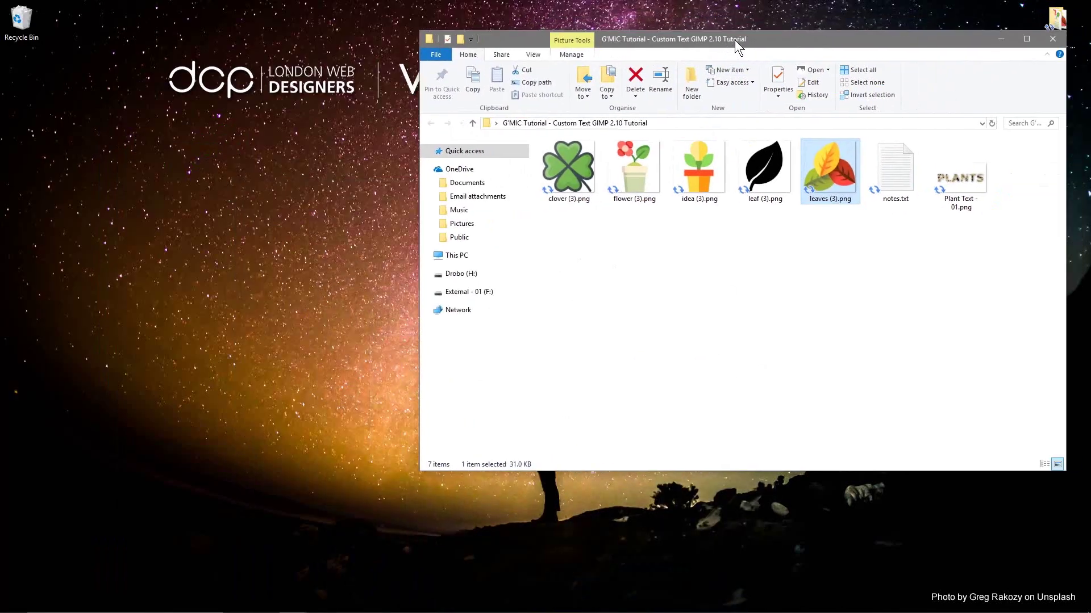
left_click_drag(817, 223, 604, 288)
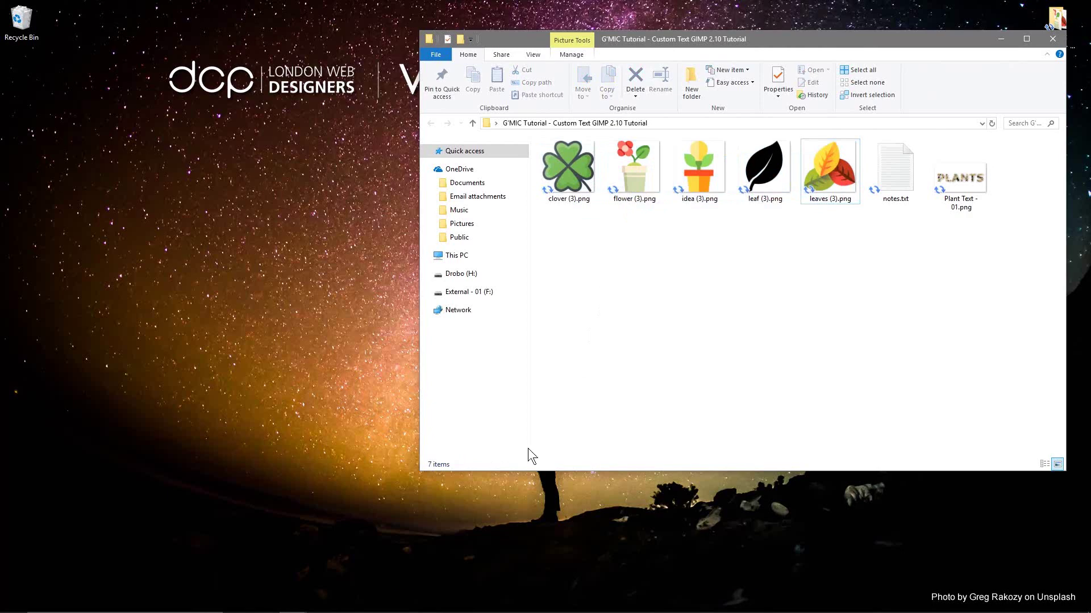
key("super")
left_click(459, 602)
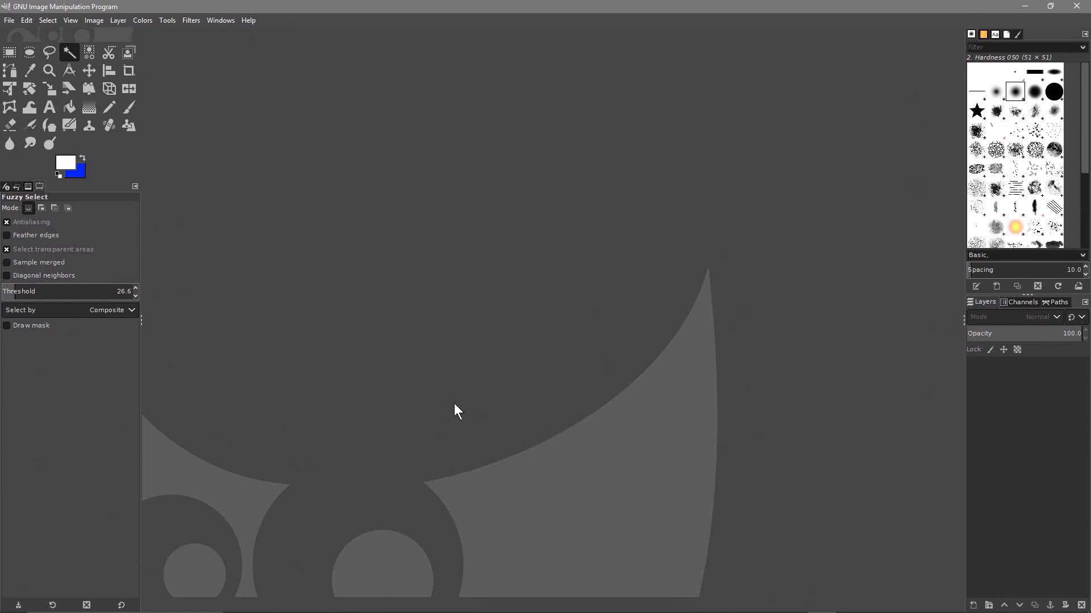
Open clover, flower, idea, leaf and leaves PNGs from the tutorial folder via File > Open as Layers
left_click(9, 19)
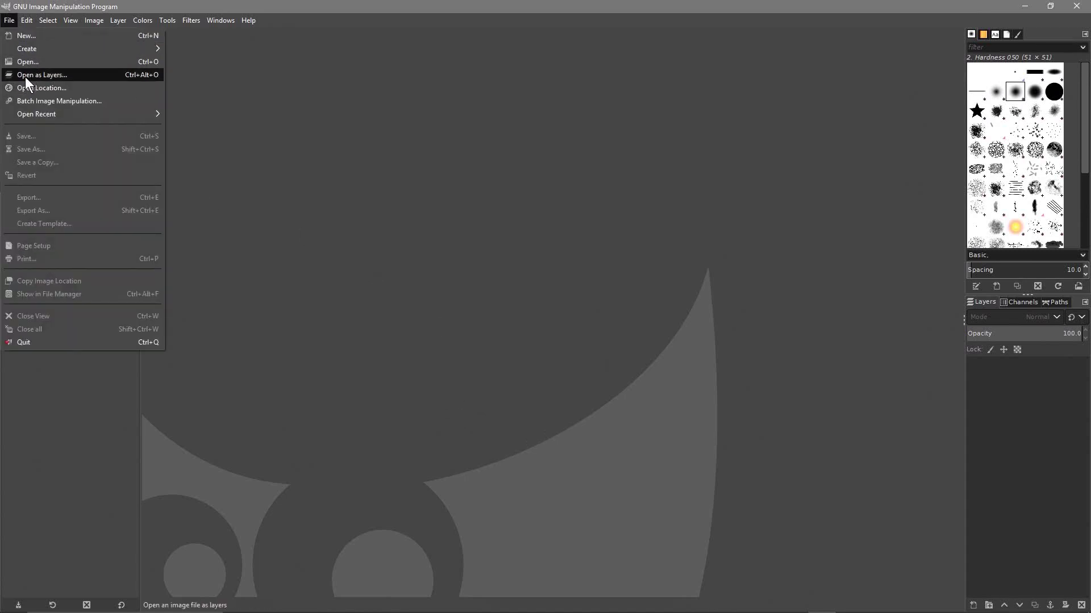
left_click(41, 75)
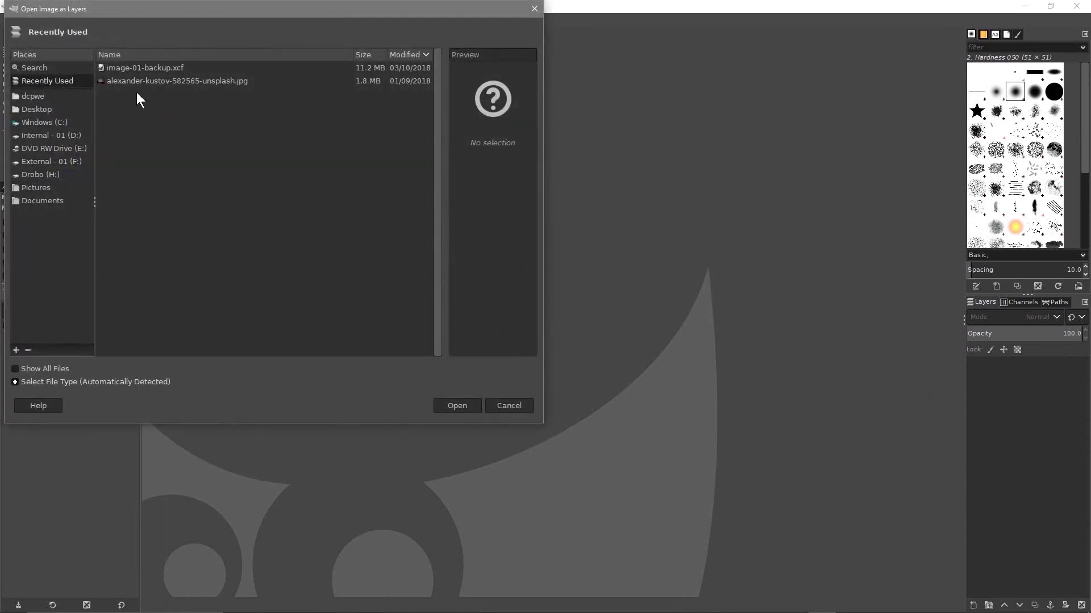
left_click(51, 109)
double_click(172, 104)
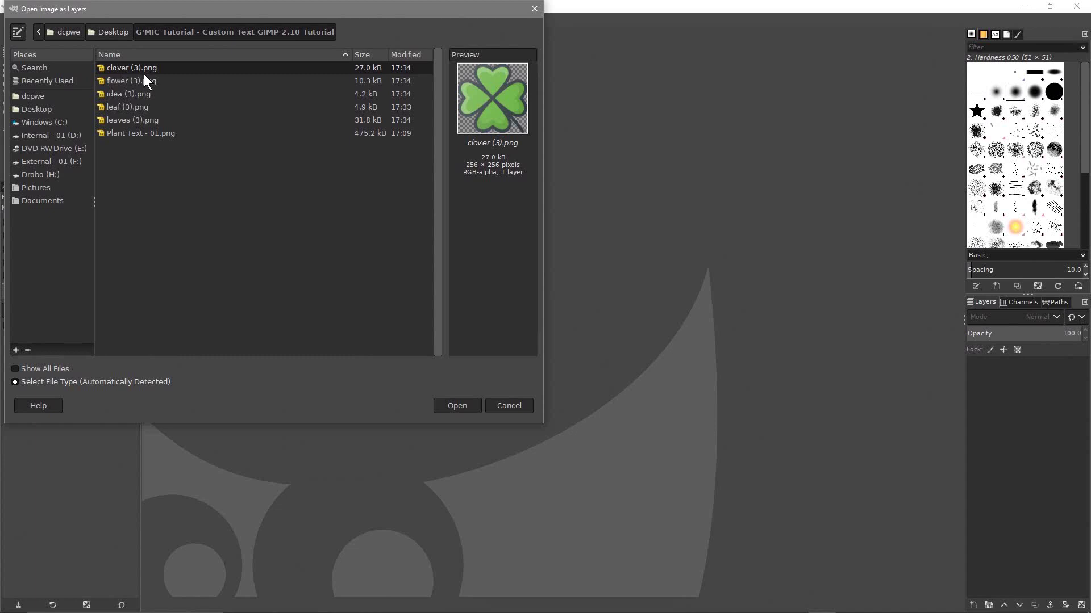
left_click(128, 121, "shift")
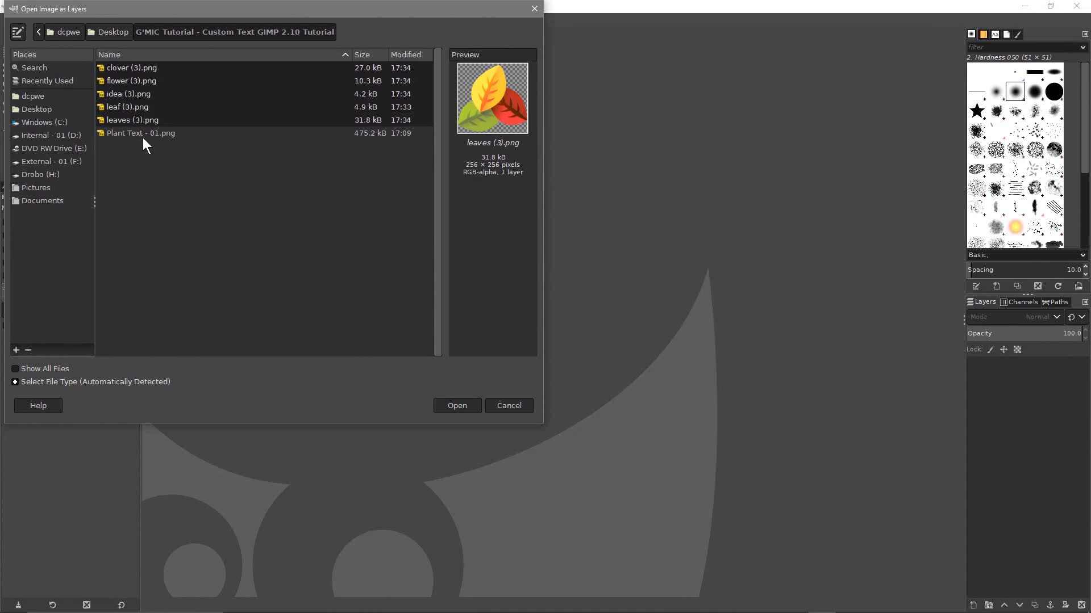
left_click(456, 406)
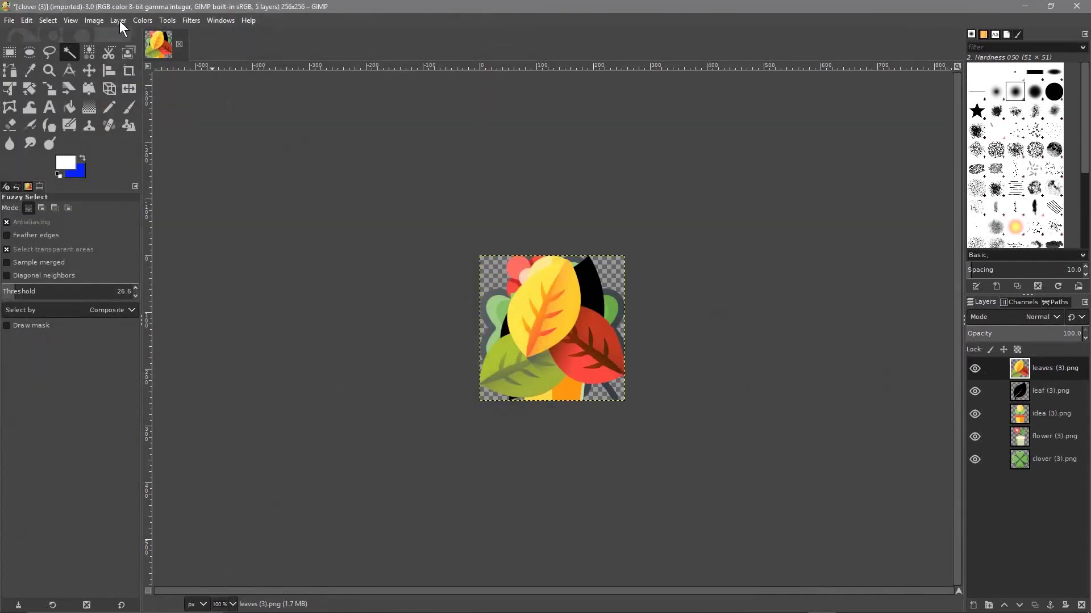
Create a new 1920×1080 layer filled with White
left_click(119, 21)
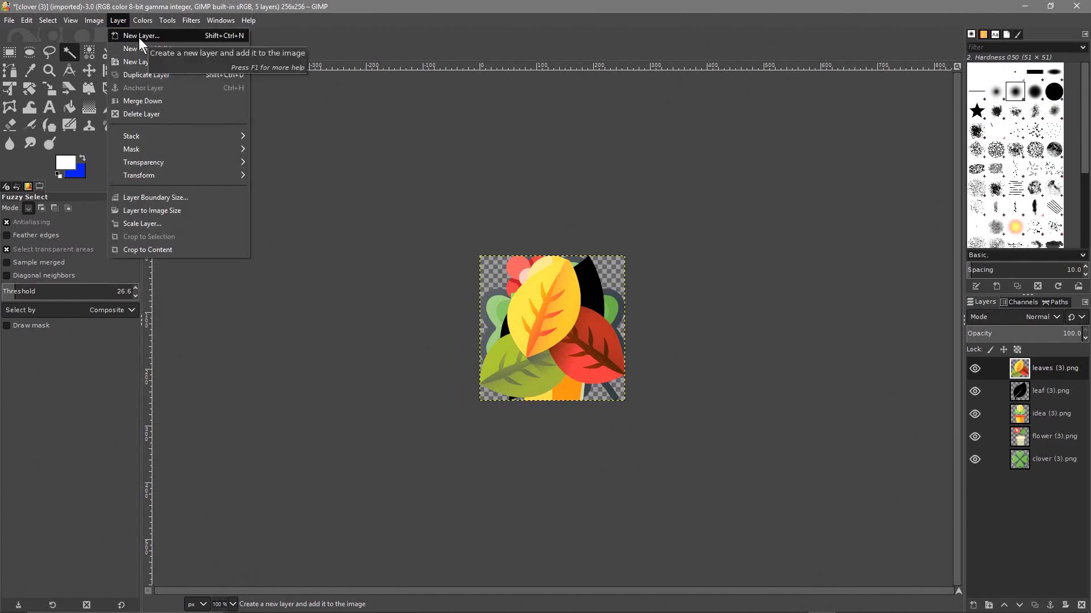
left_click(138, 38)
double_click(480, 357)
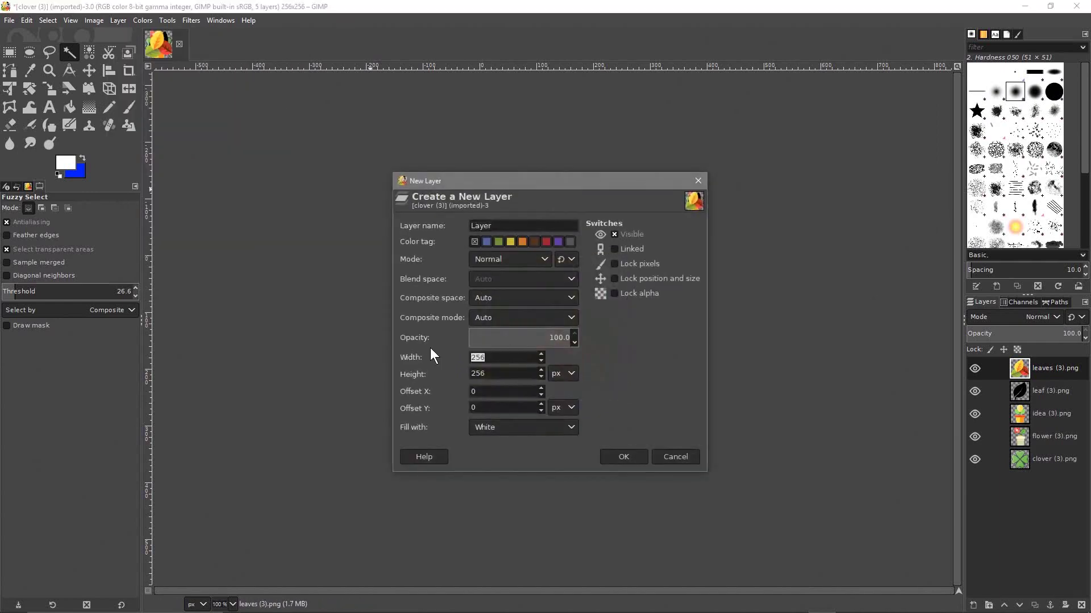
type("1920")
key("Tab")
type("1080")
left_click(498, 431)
left_click(487, 472)
left_click(616, 457)
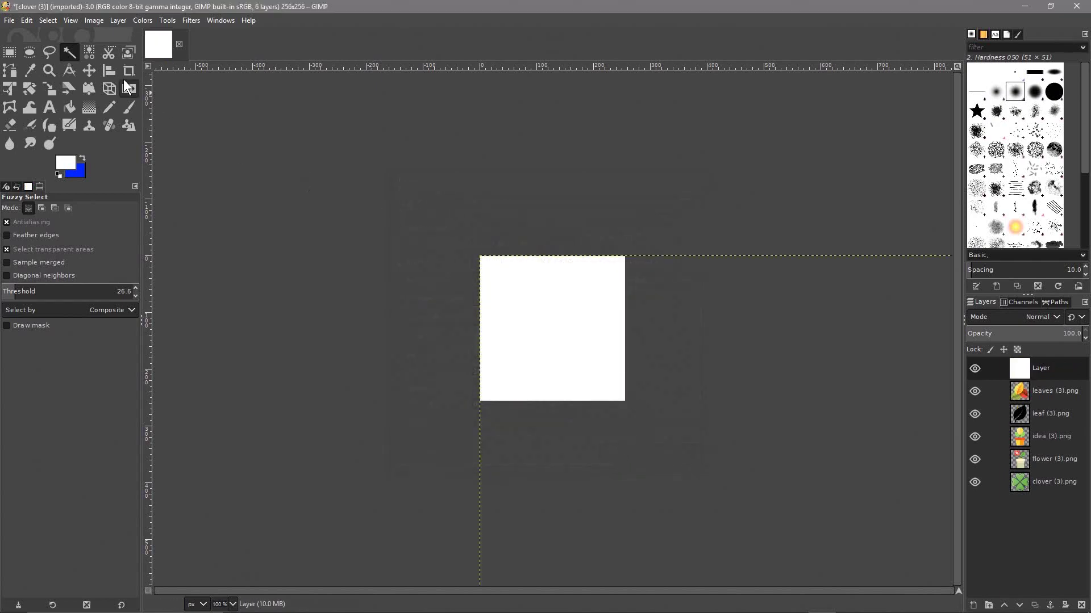
Fit the canvas to all layers and frame the whole canvas in view
left_click(92, 20)
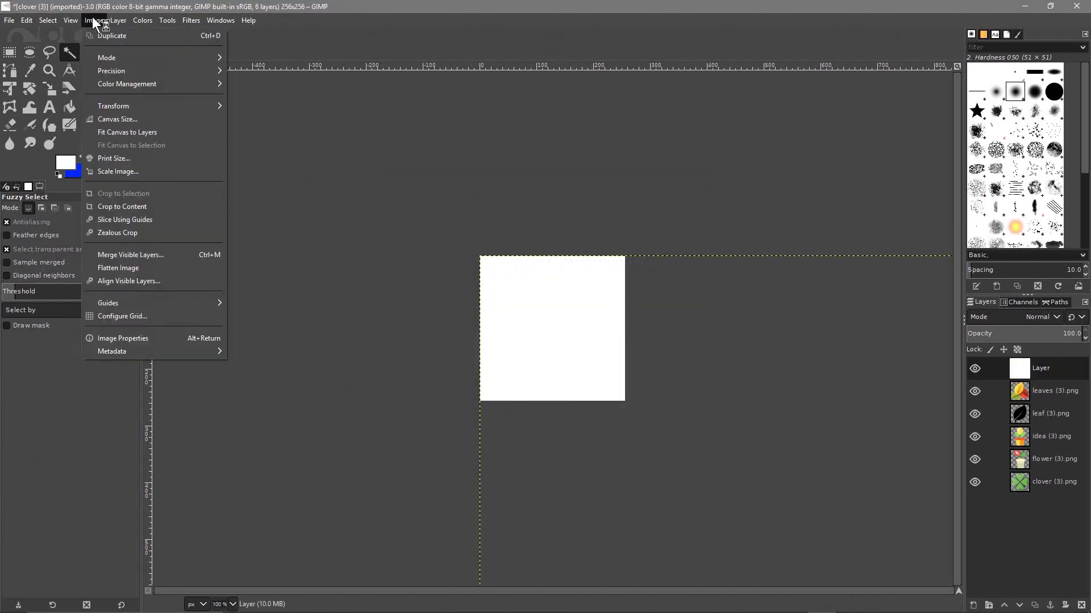
left_click(123, 132)
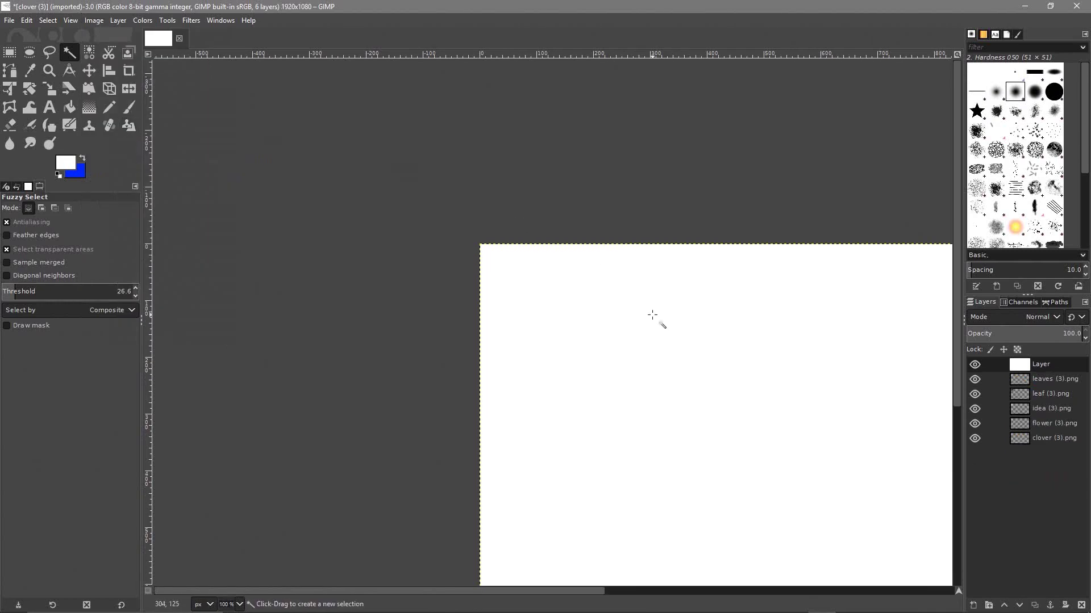
left_click_drag(730, 374, 350, 224)
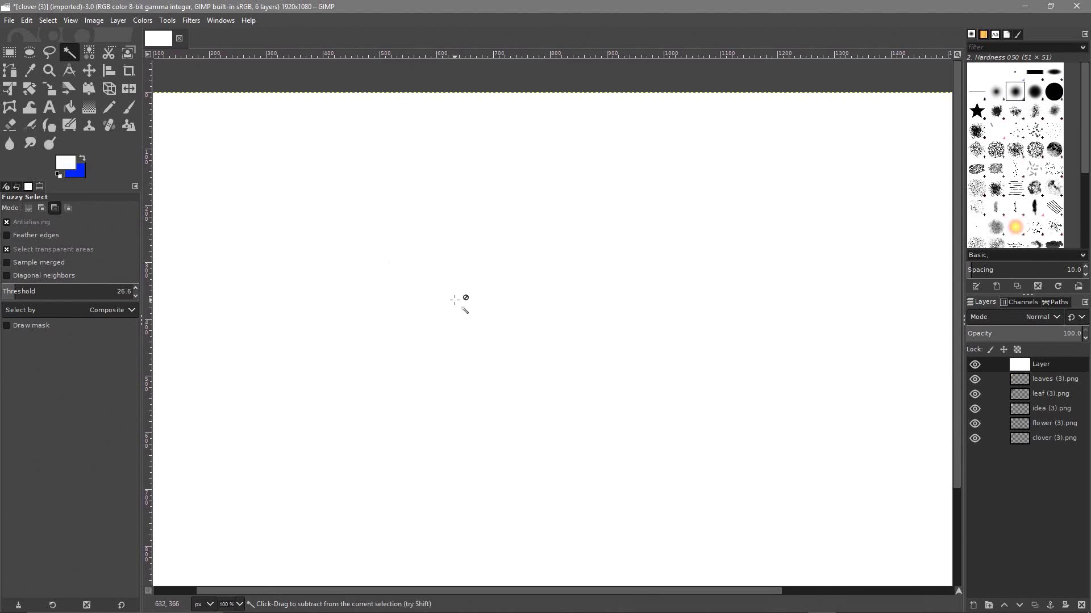
scroll(455, 299, "down", 1)
left_click_drag(470, 310, 458, 285)
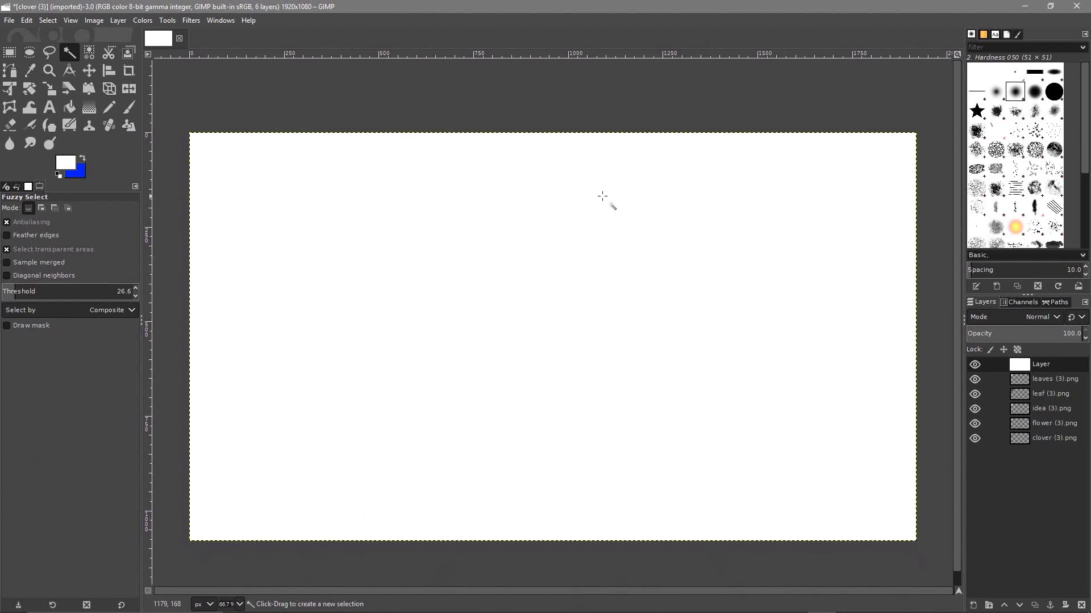
Draw a wide text box across the canvas middle in Verdana 440 px with black text
left_click(49, 108)
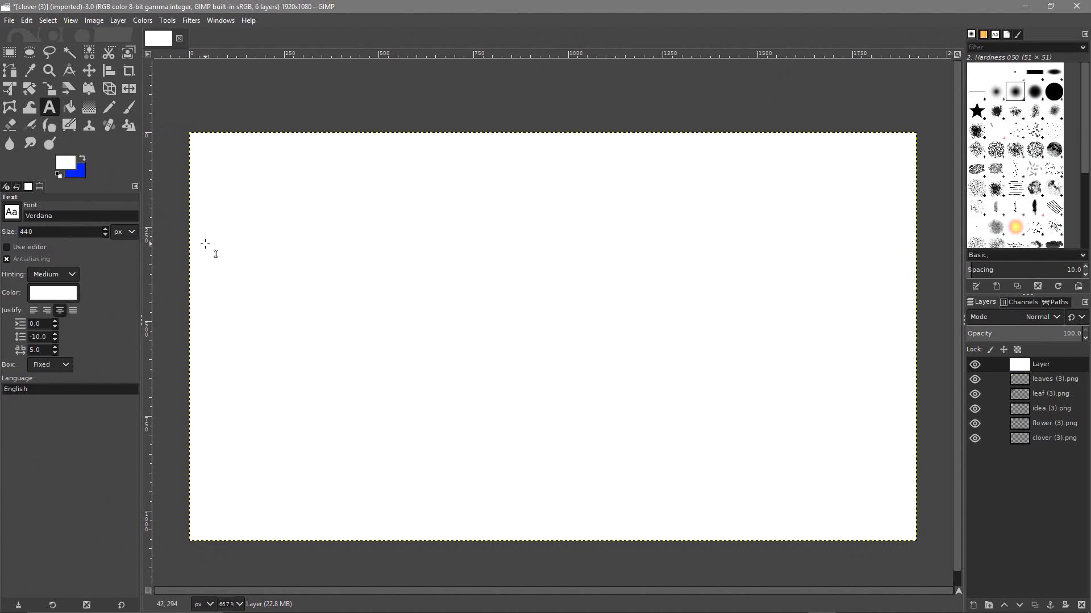
left_click_drag(199, 251, 908, 458)
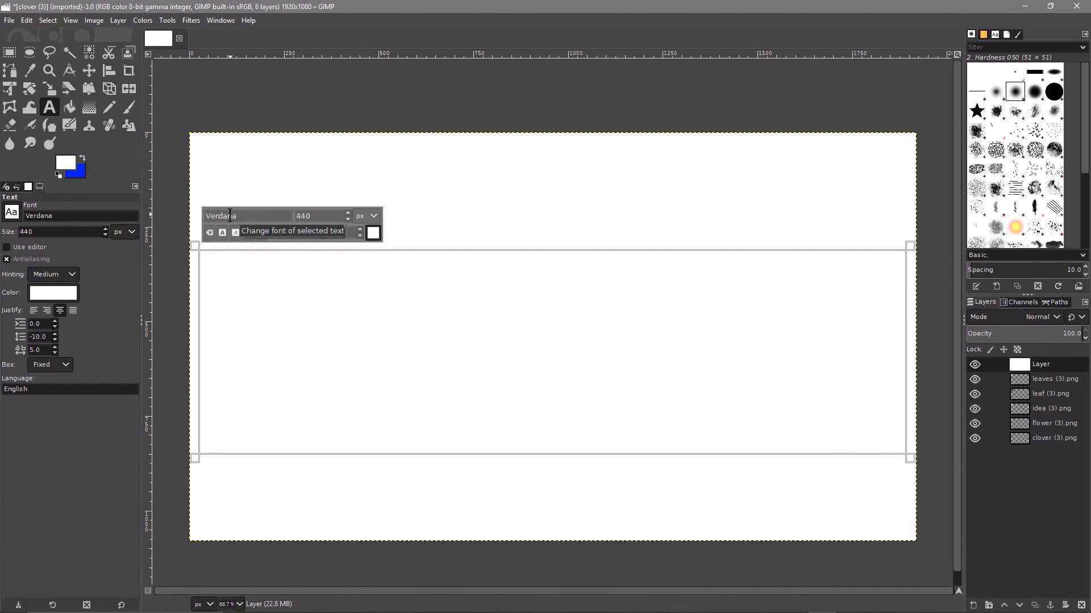
left_click(7, 216)
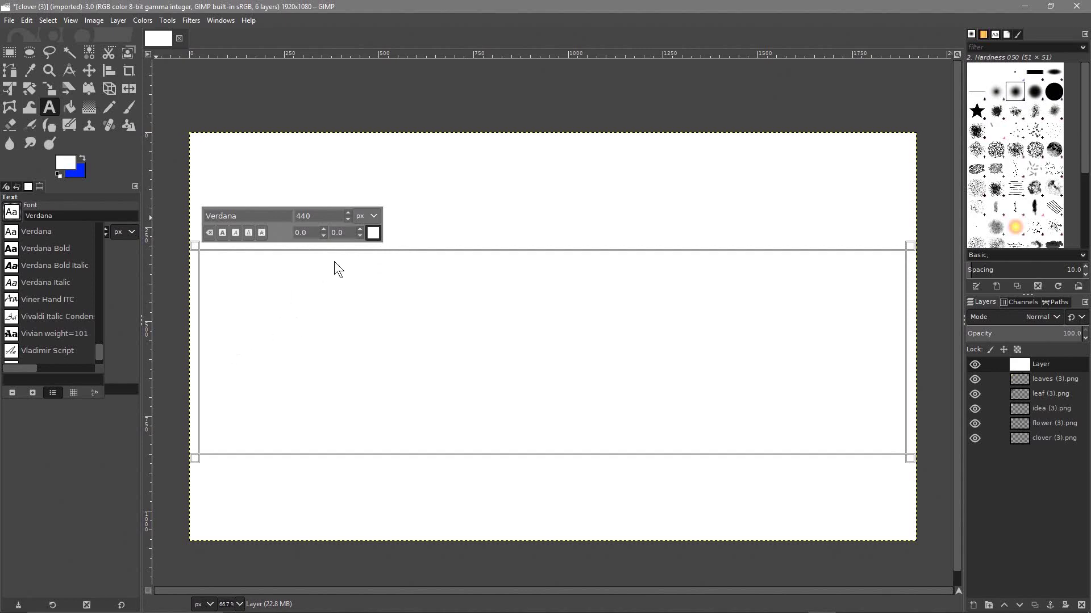
left_click(374, 235)
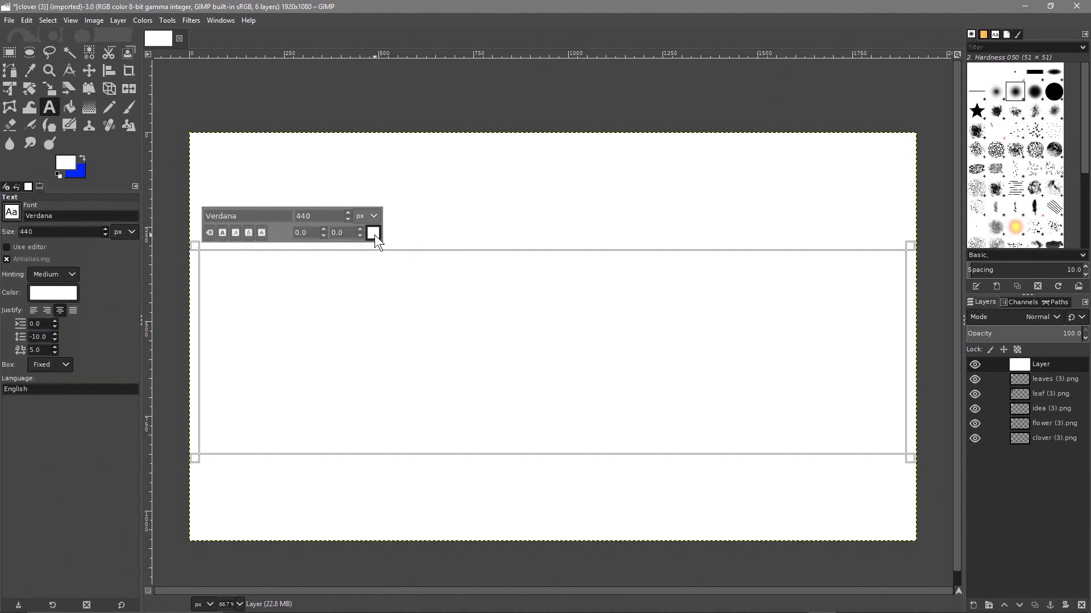
left_click(375, 234)
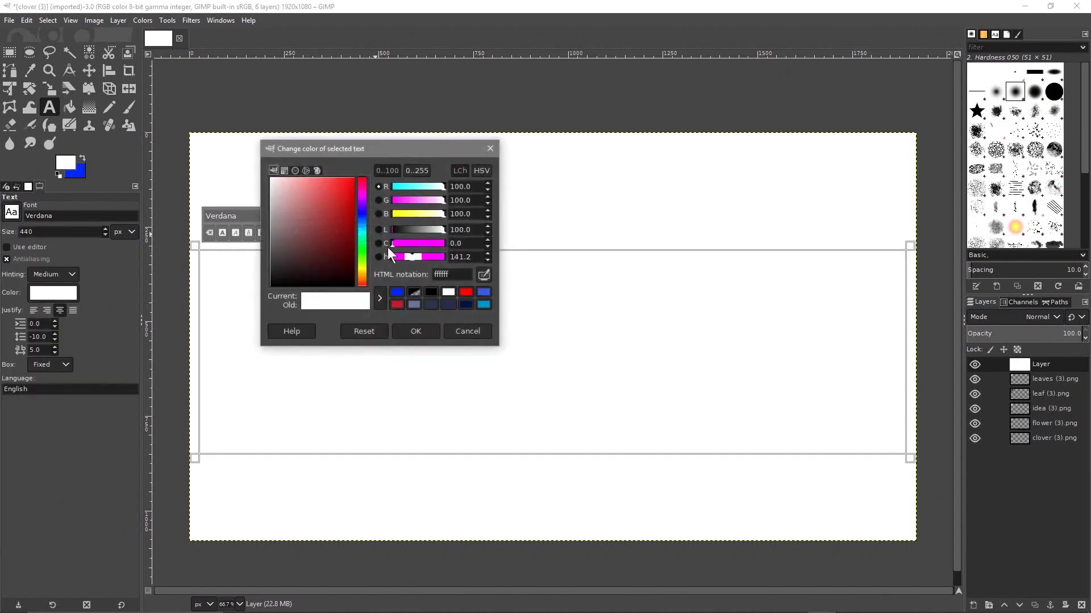
left_click_drag(308, 213, 417, 335)
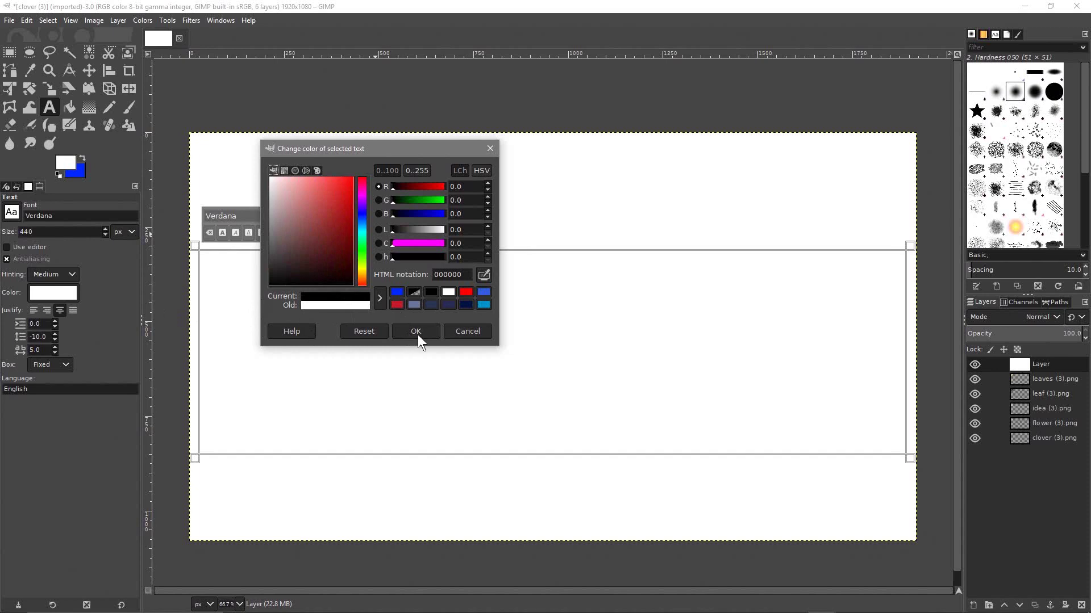
left_click(417, 332)
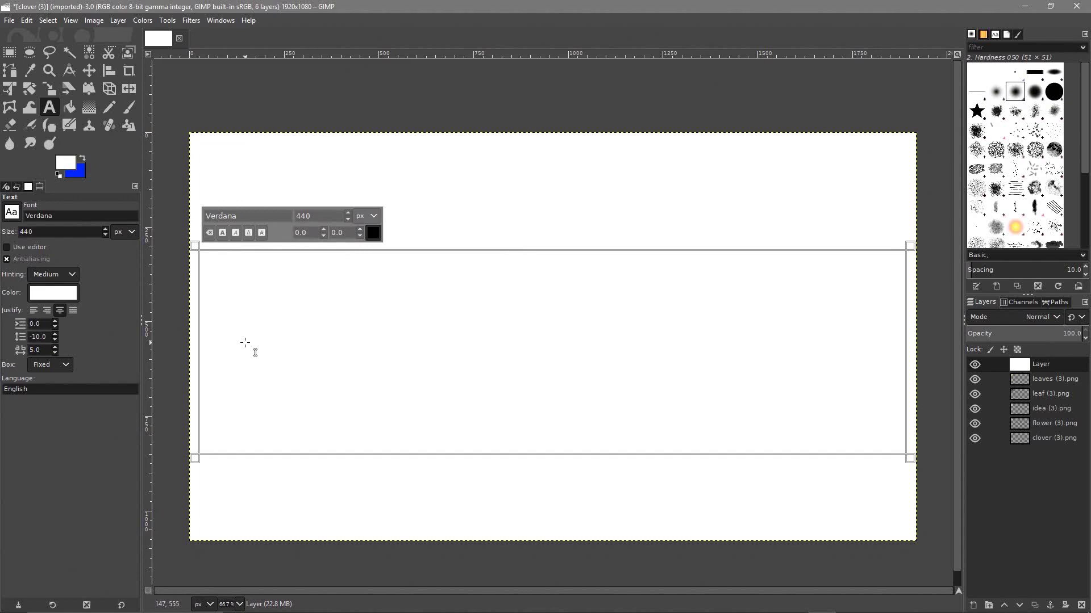
Type PLANTS in the text box and make all its letters bold
type("PLANTS")
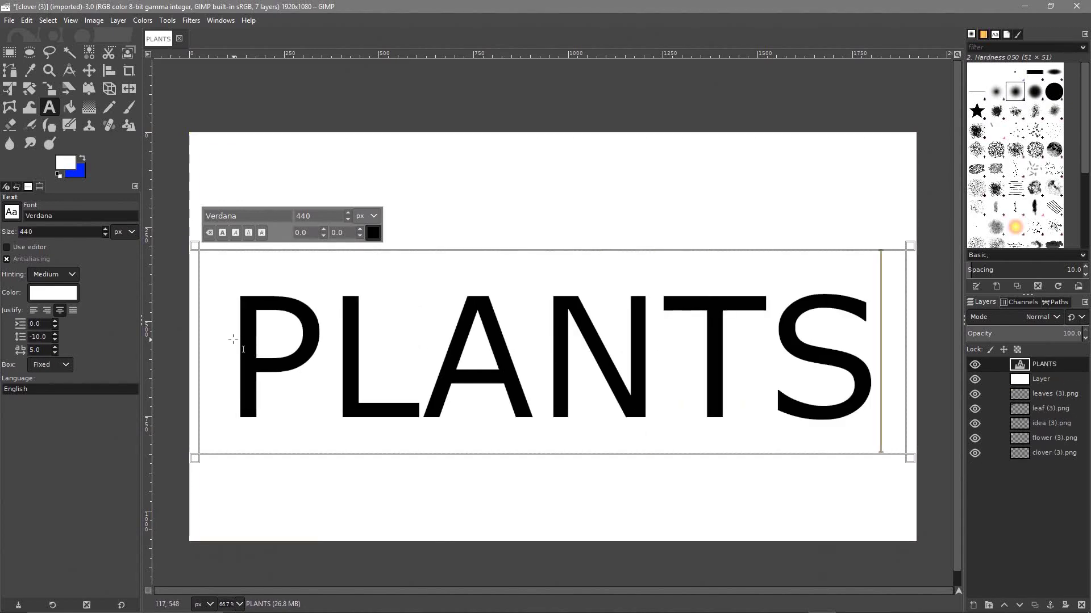
left_click(227, 339)
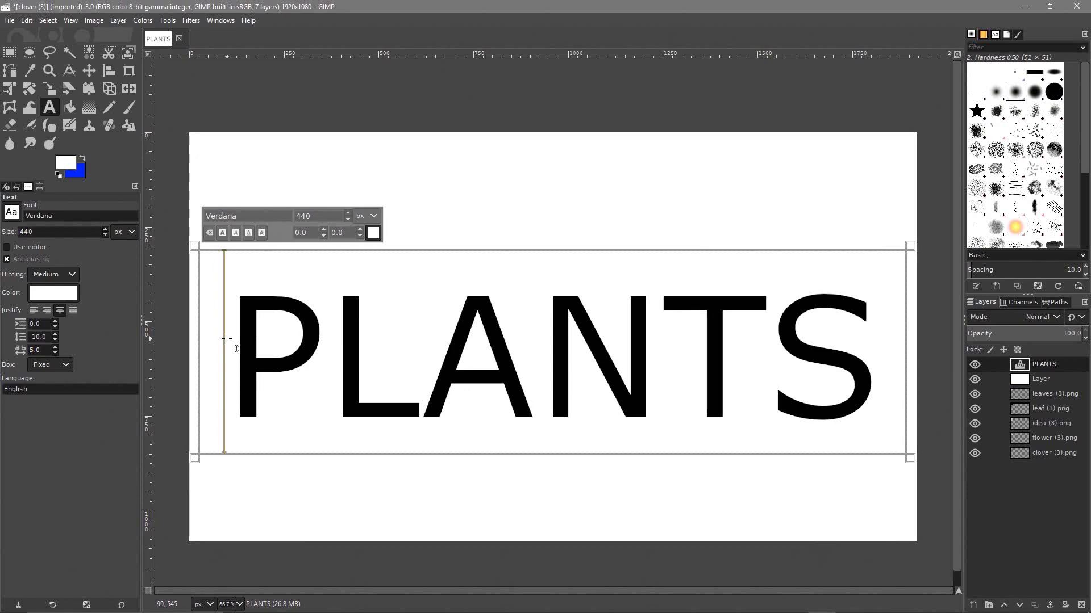
left_click_drag(226, 339, 862, 360)
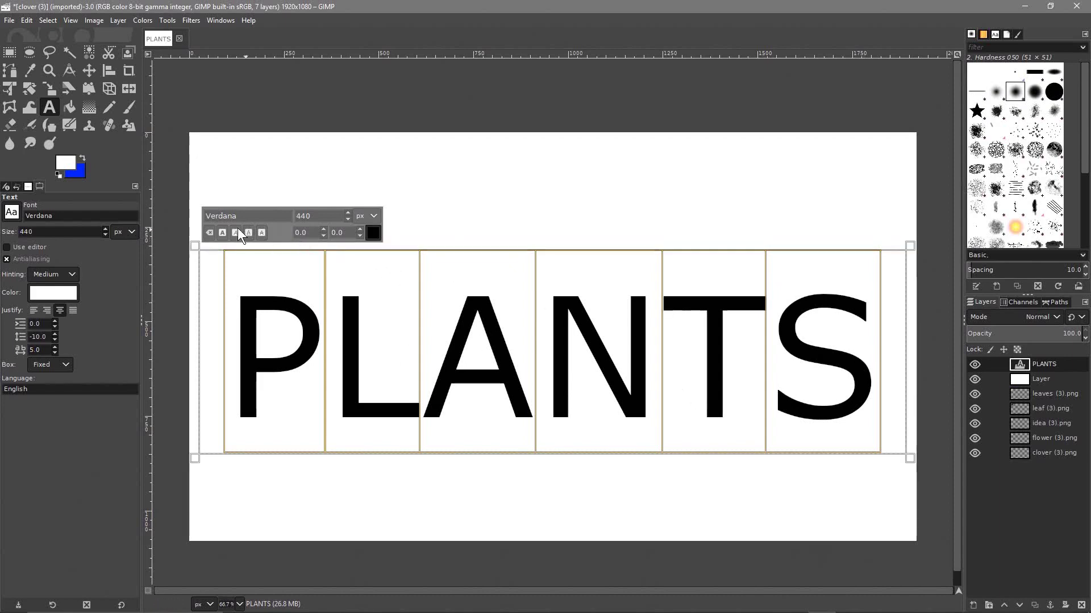
left_click(223, 232)
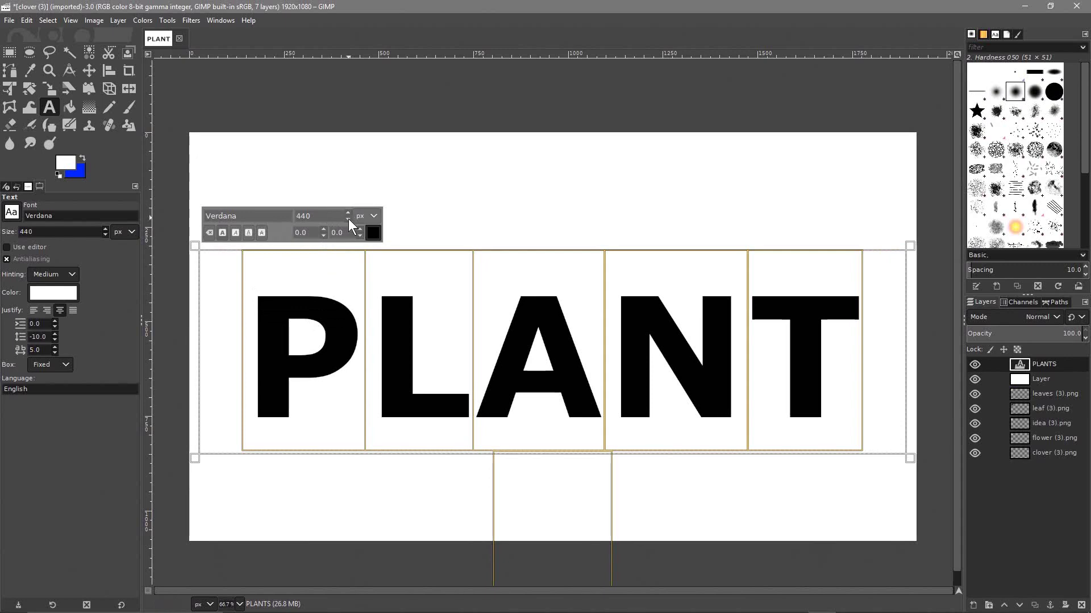
Set the PLANTS text size to 414 px and nudge it into position
double_click(317, 219)
type("414")
key("Return")
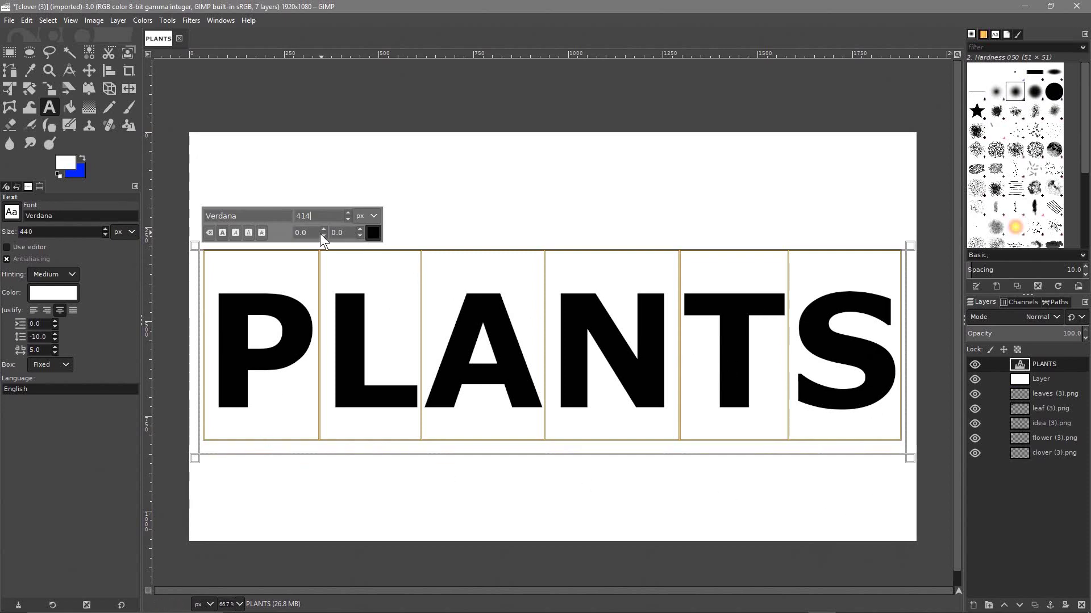
left_click(88, 70)
left_click_drag(518, 353, 519, 341)
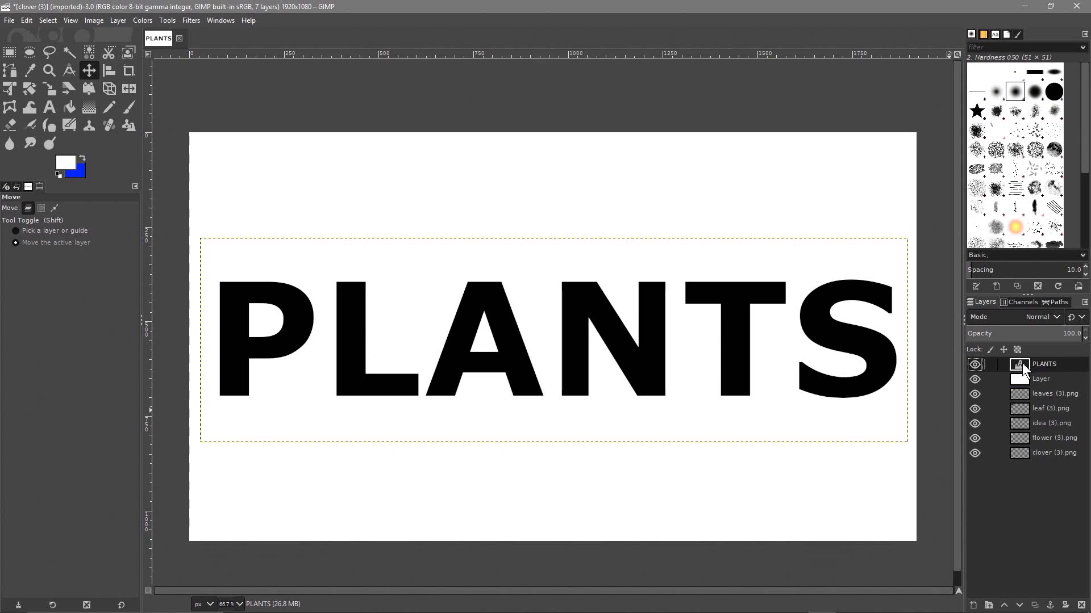
Merge the PLANTS text layer down into the white layer below it
right_click(1051, 370)
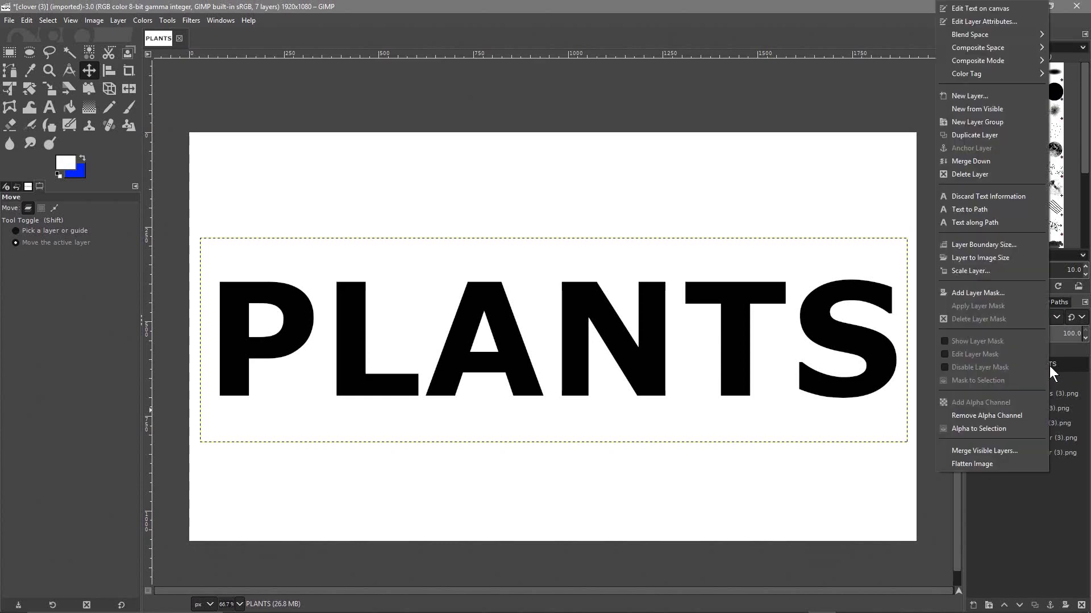
left_click(973, 161)
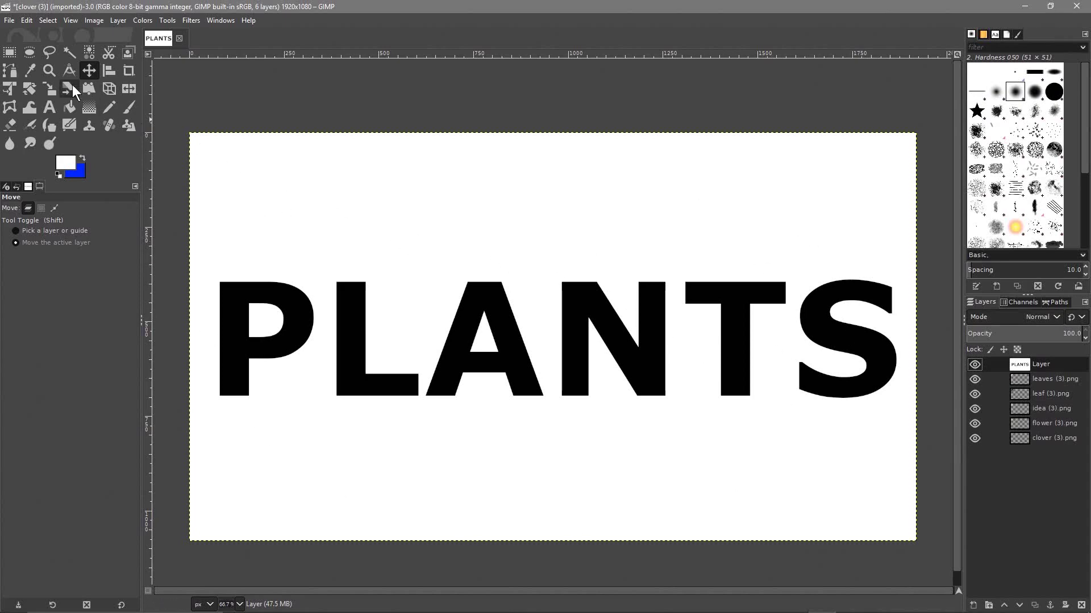
left_click(69, 52)
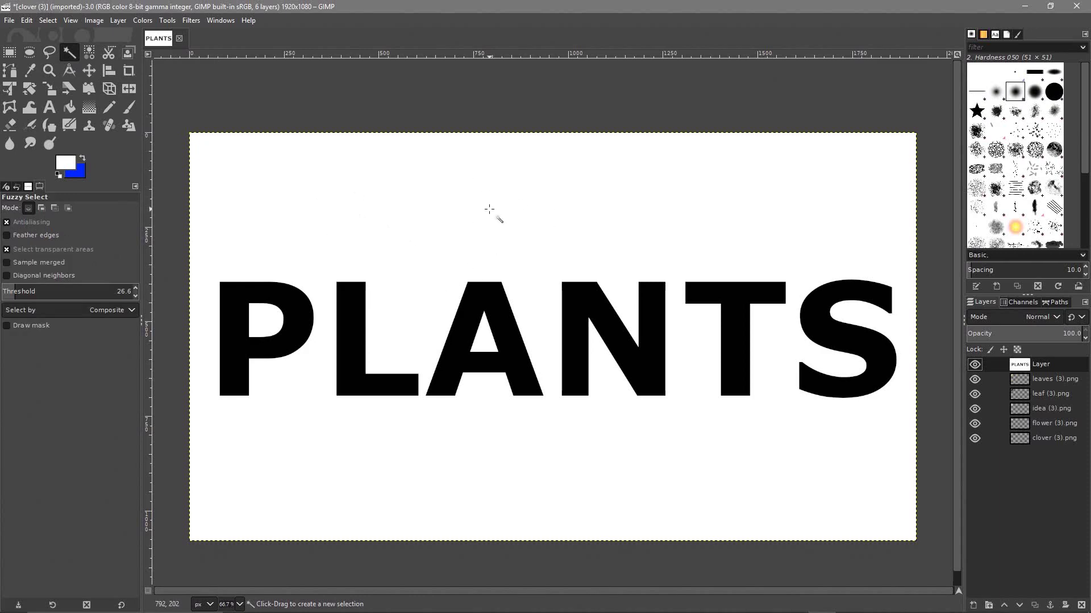
Fuzzy-select the white background plus the P and A inner holes
left_click(532, 226)
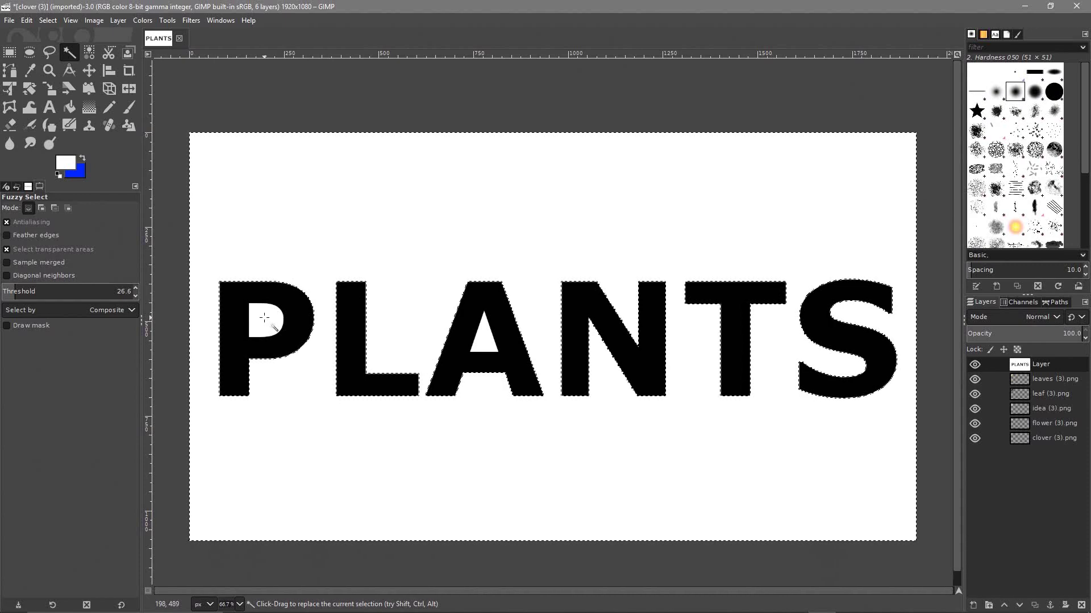
key("shift")
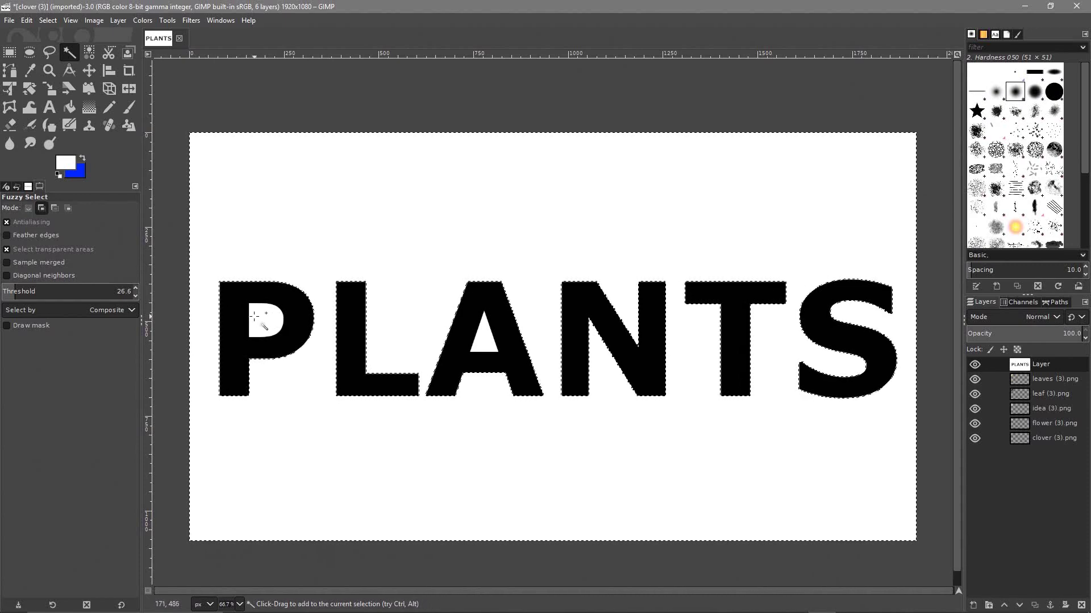
left_click(262, 316, "shift")
left_click(485, 338, "shift")
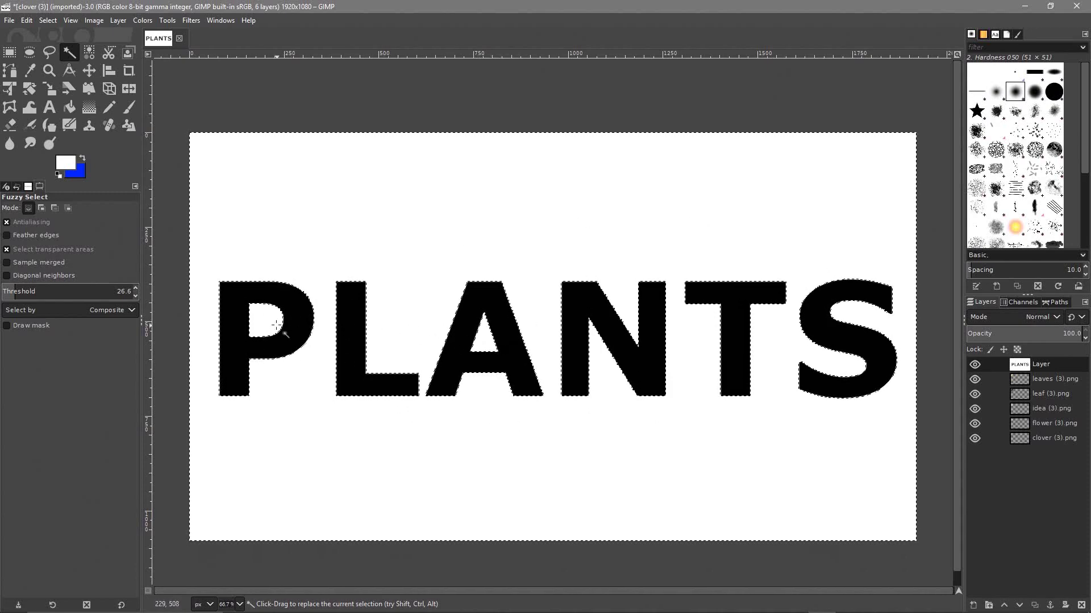
Invert the selection, cut the letter shapes out, and deselect everything
left_click(49, 20)
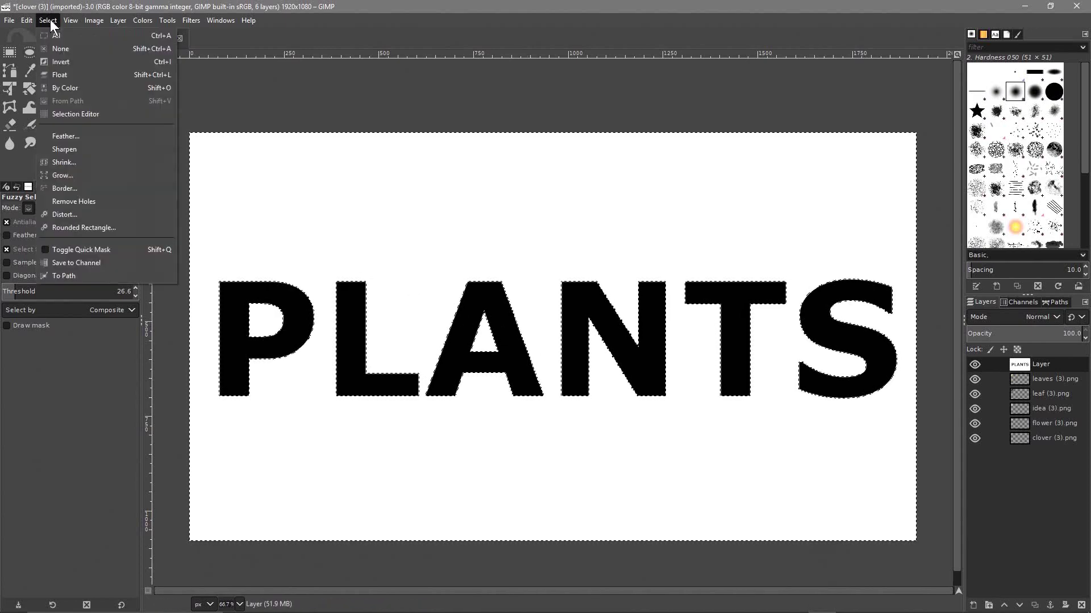
left_click(62, 62)
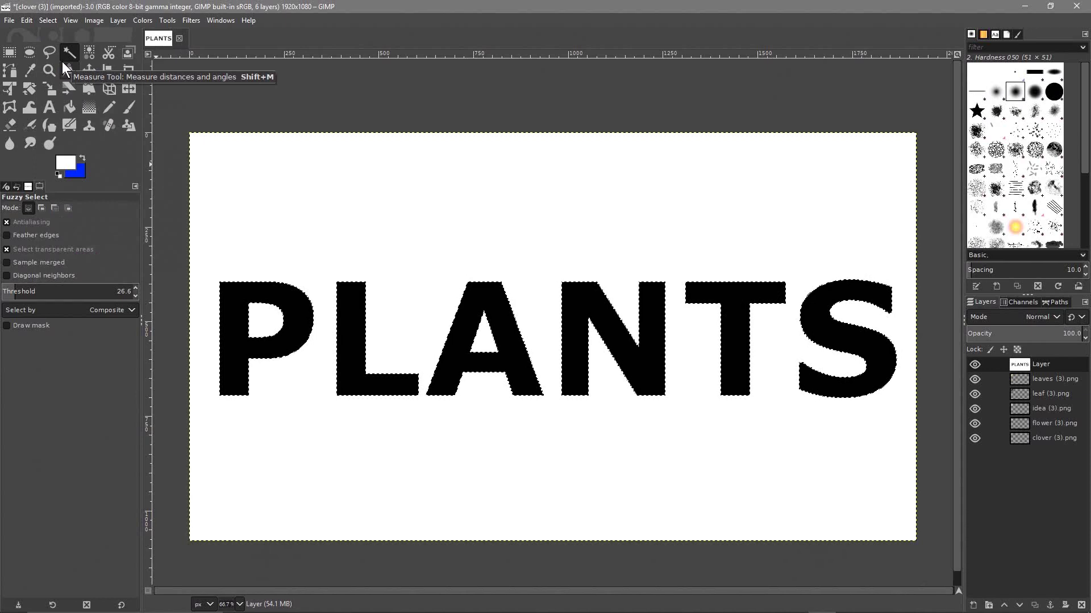
left_click(26, 20)
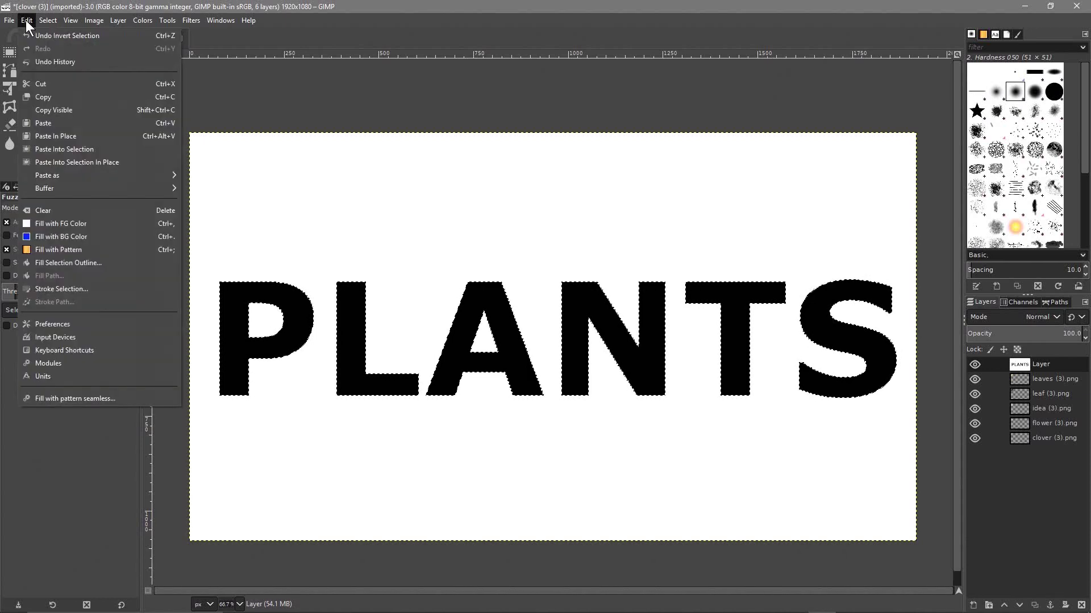
left_click(47, 84)
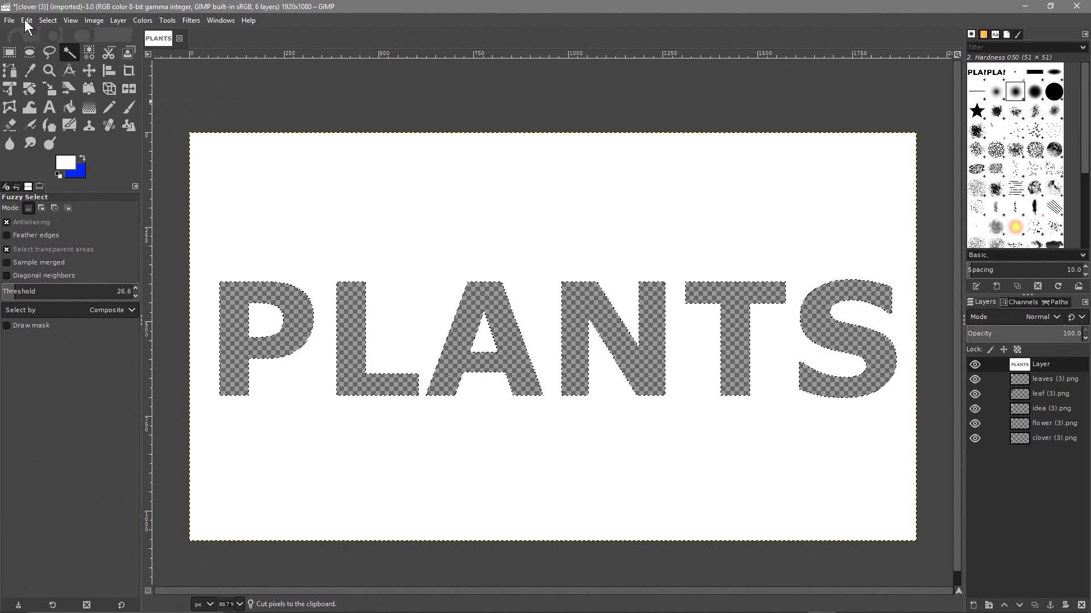
left_click(39, 20)
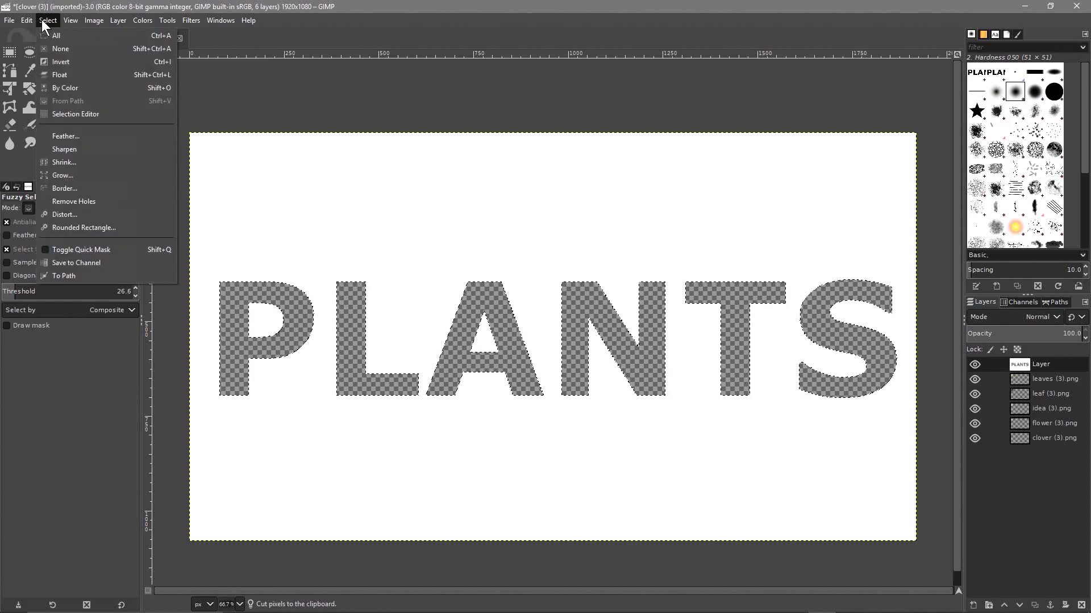
left_click(55, 48)
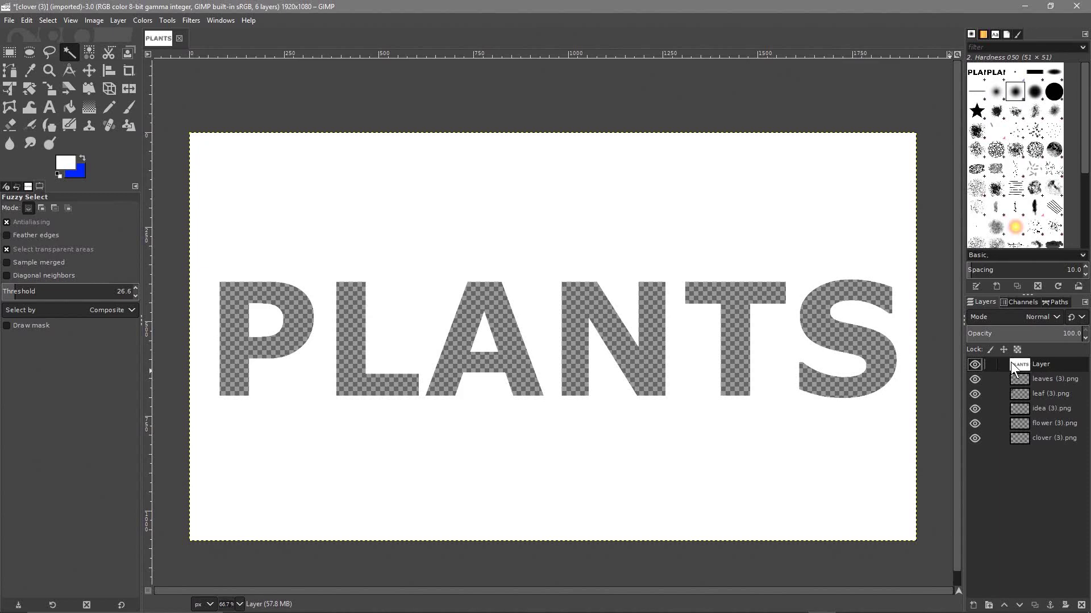
Move the lettering layer to the bottom and save as plant text - 01.xcf
left_click_drag(1021, 362, 1026, 446)
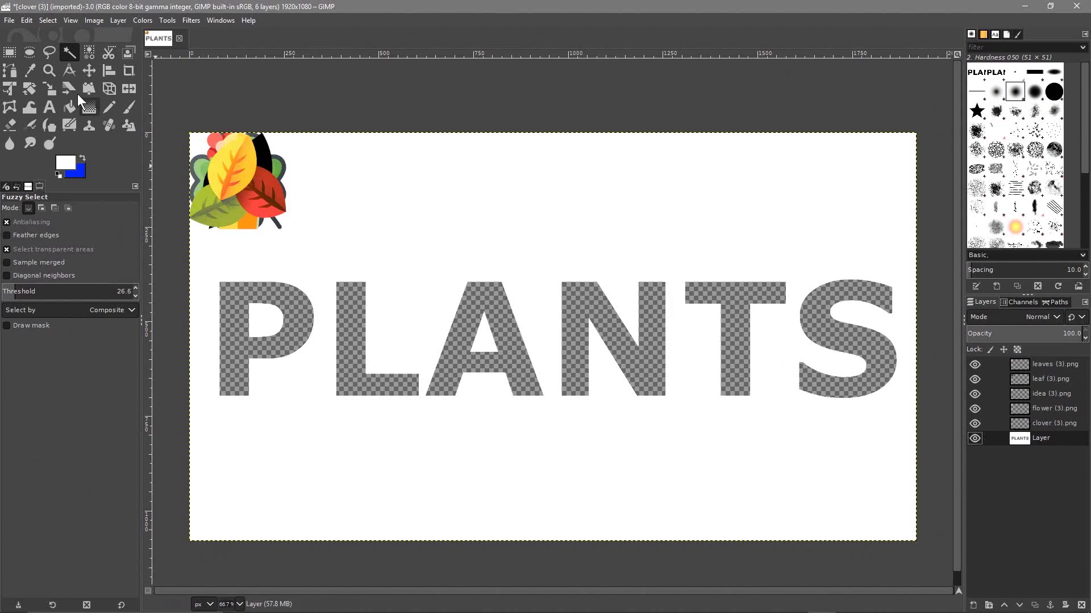
left_click(9, 21)
left_click(31, 149)
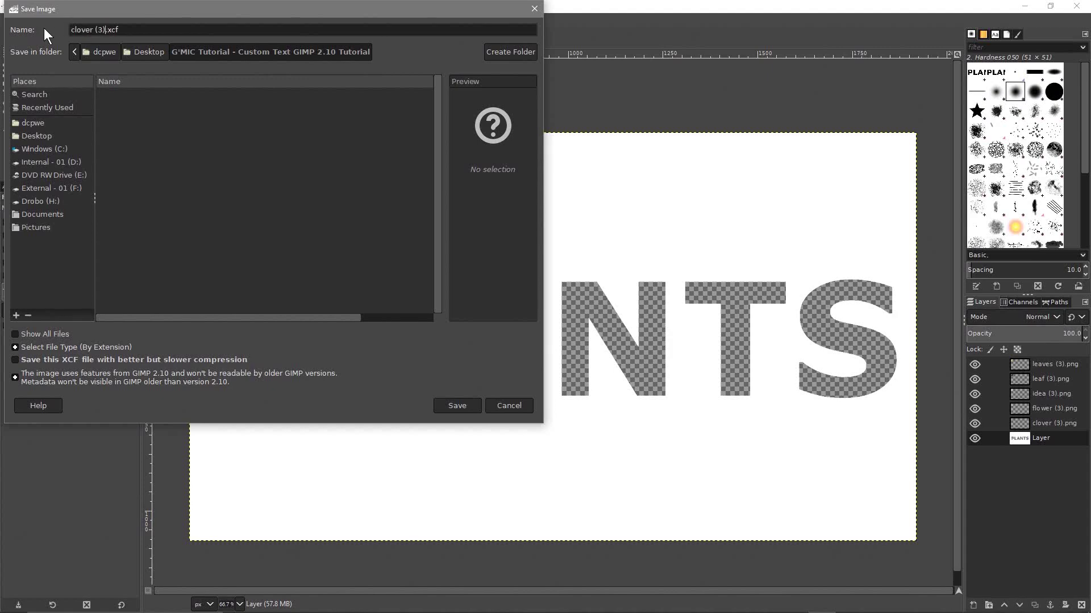
type("plant")
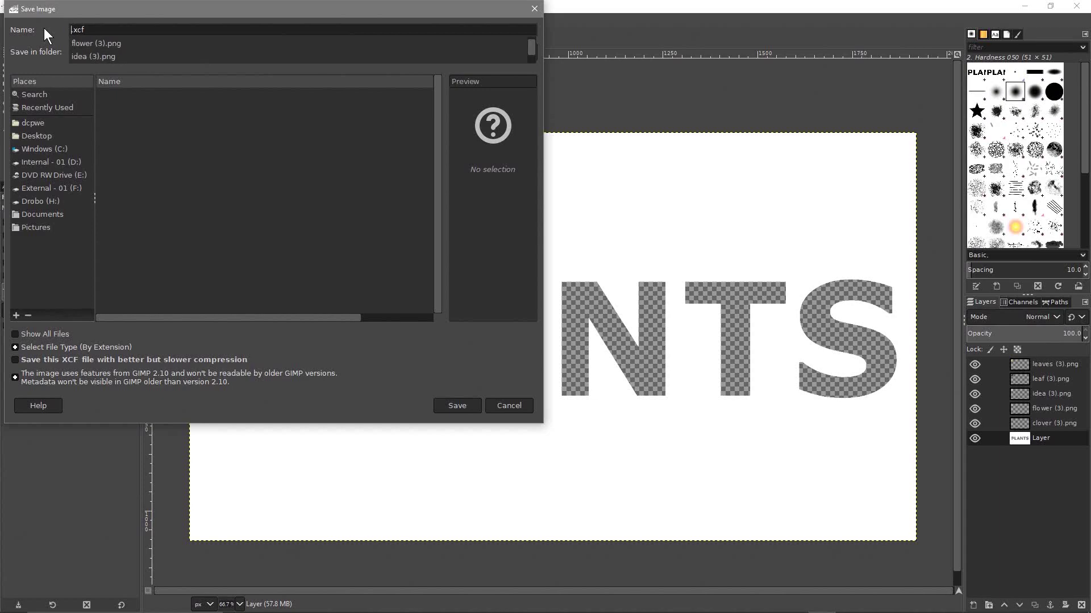
type(" t")
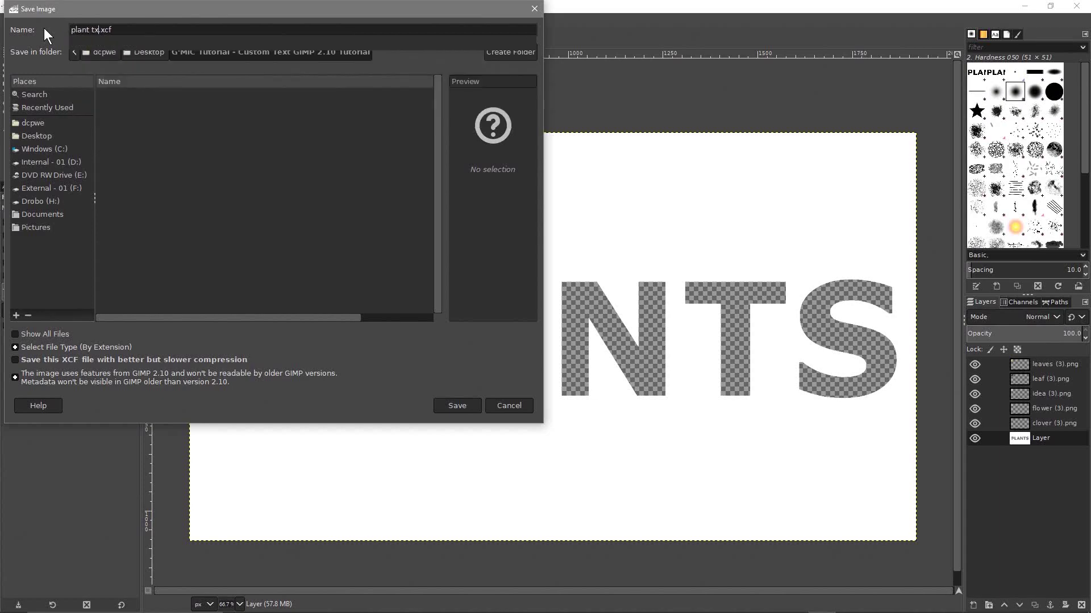
type("ext - 91")
key("BackSpace")
key("BackSpace")
type("01")
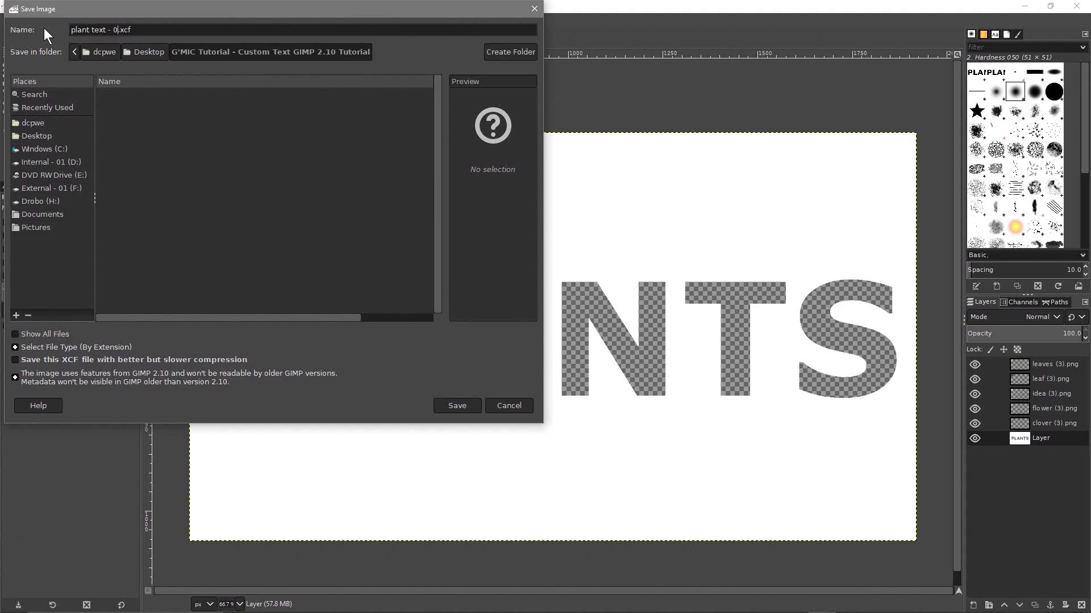
left_click(458, 406)
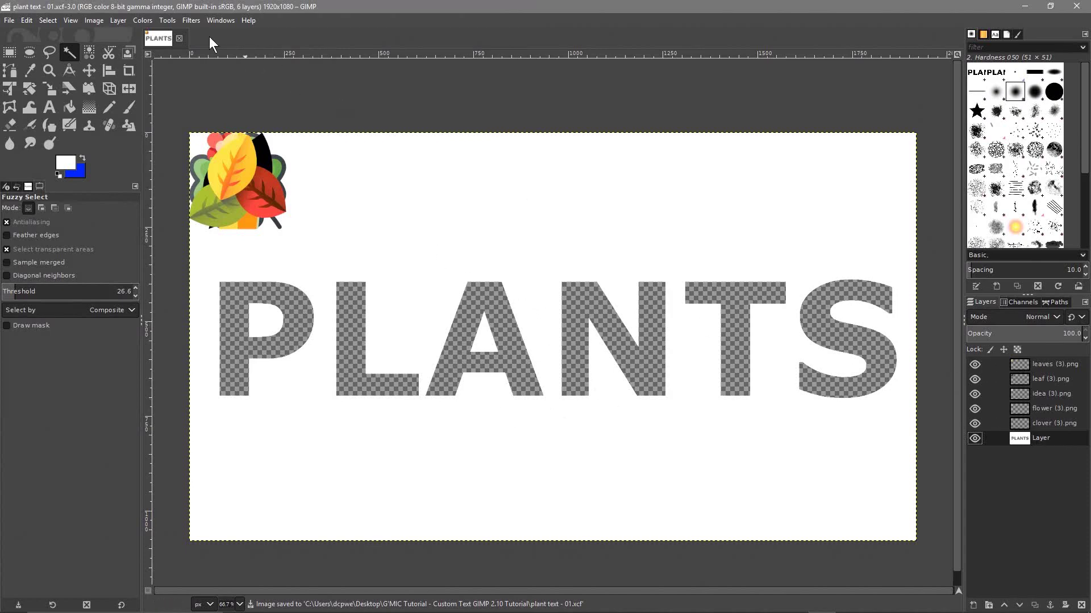
left_click(191, 20)
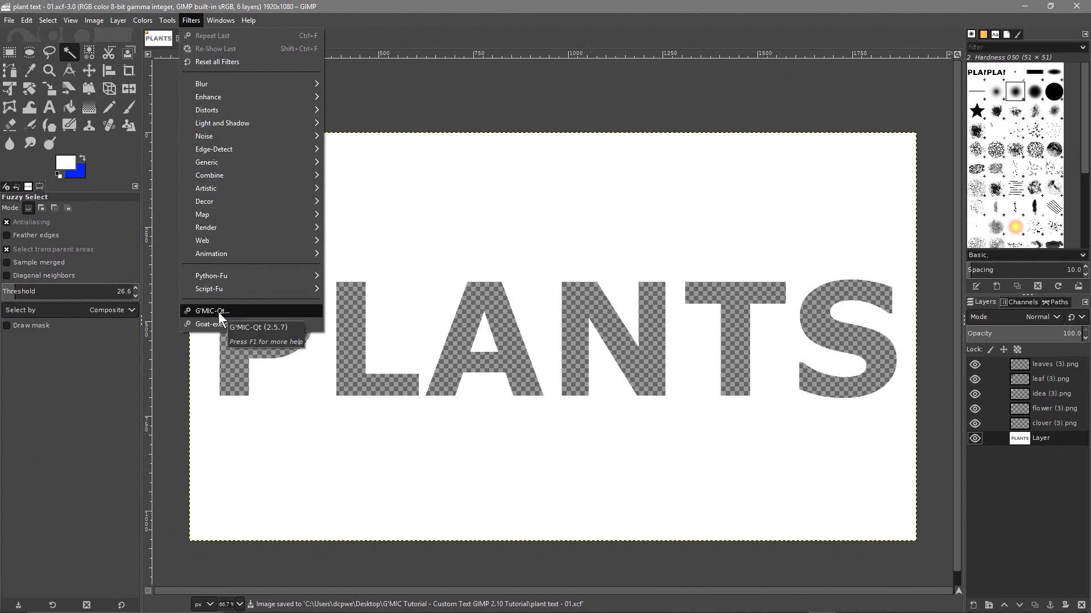
Launch G'MIC-Qt full-screen and choose Patterns > Pack Sprites
left_click(219, 313)
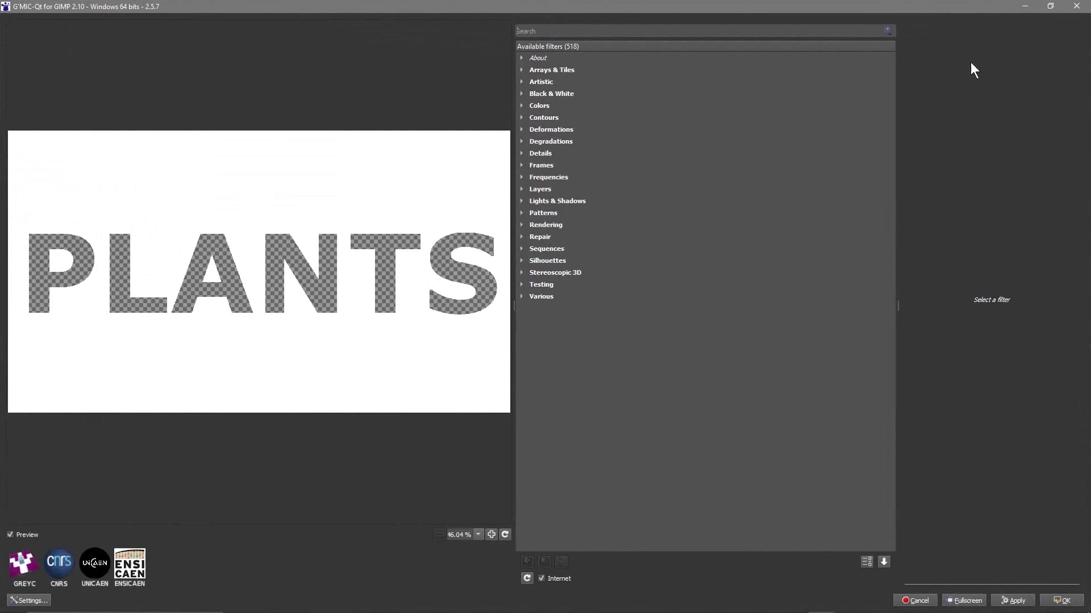
left_click(1049, 7)
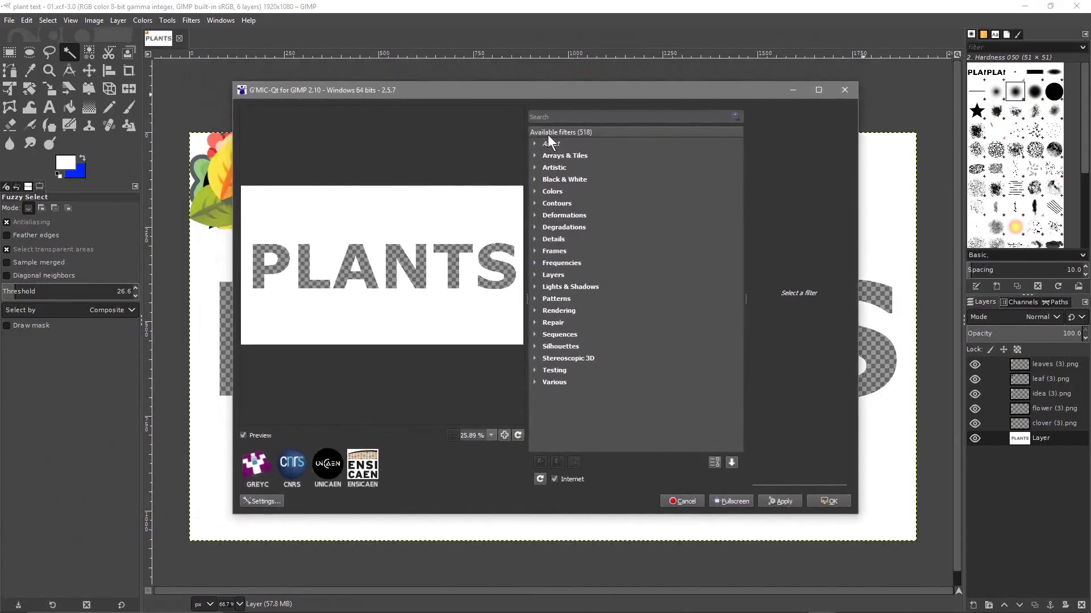
left_click(819, 90)
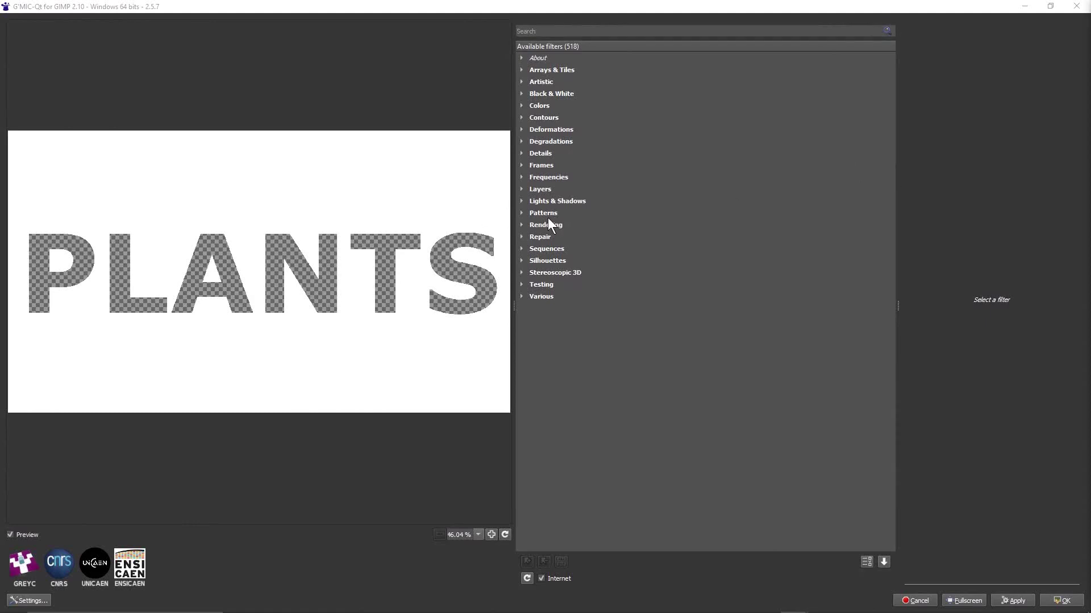
left_click(523, 213)
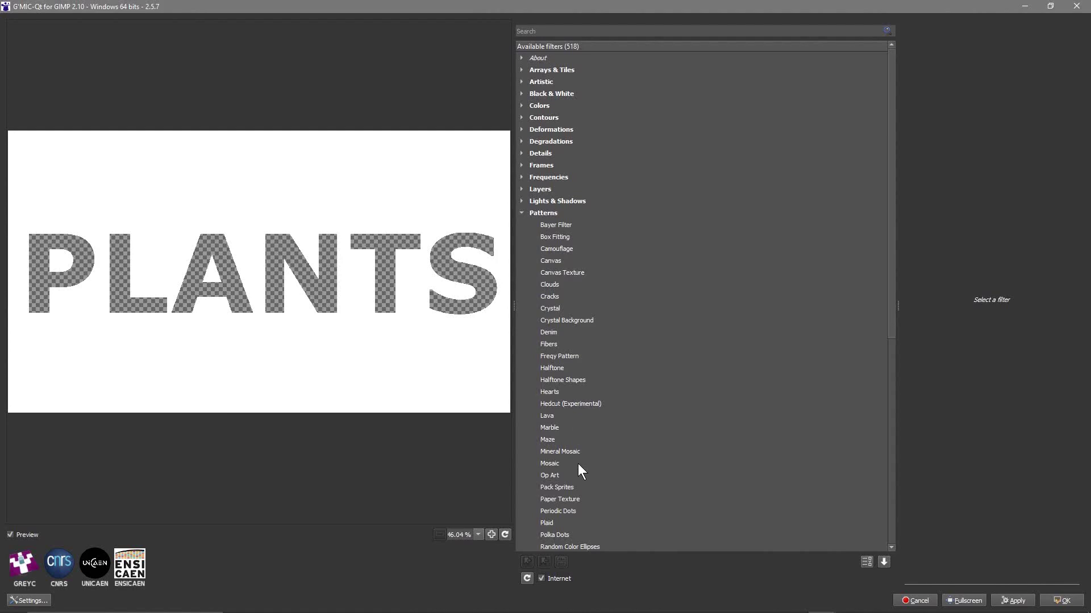
left_click(551, 490)
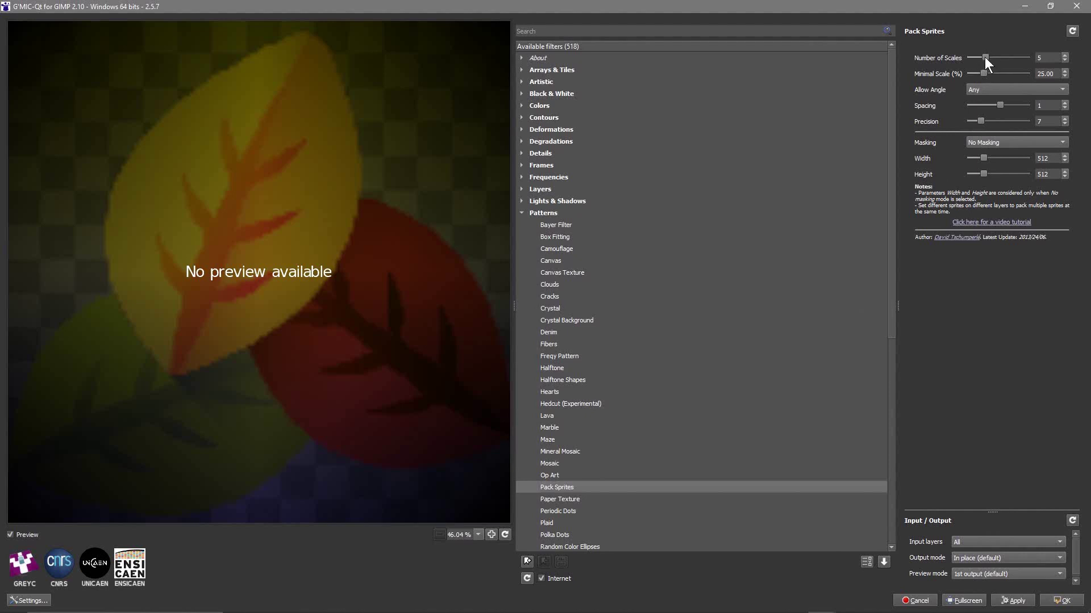
Set Pack Sprites to 10 scales, 10.90 % minimal scale, spacing -1, precision 9, bottom-layer mask
left_click_drag(985, 57, 1004, 60)
left_click_drag(978, 73, 975, 73)
left_click_drag(1000, 103, 995, 103)
left_click_drag(978, 122, 983, 121)
left_click(994, 143)
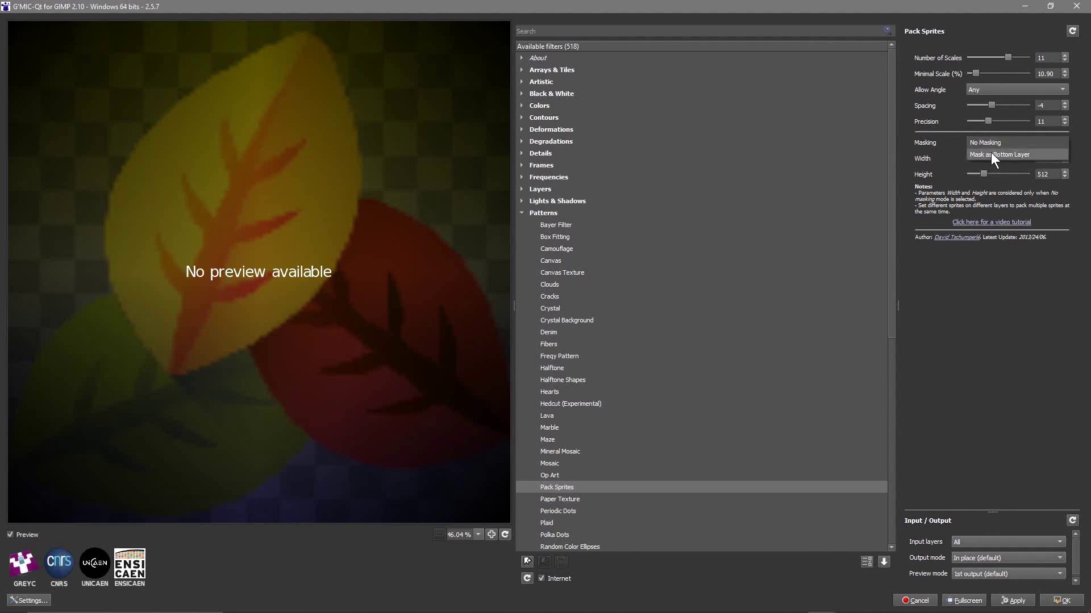
left_click(991, 154)
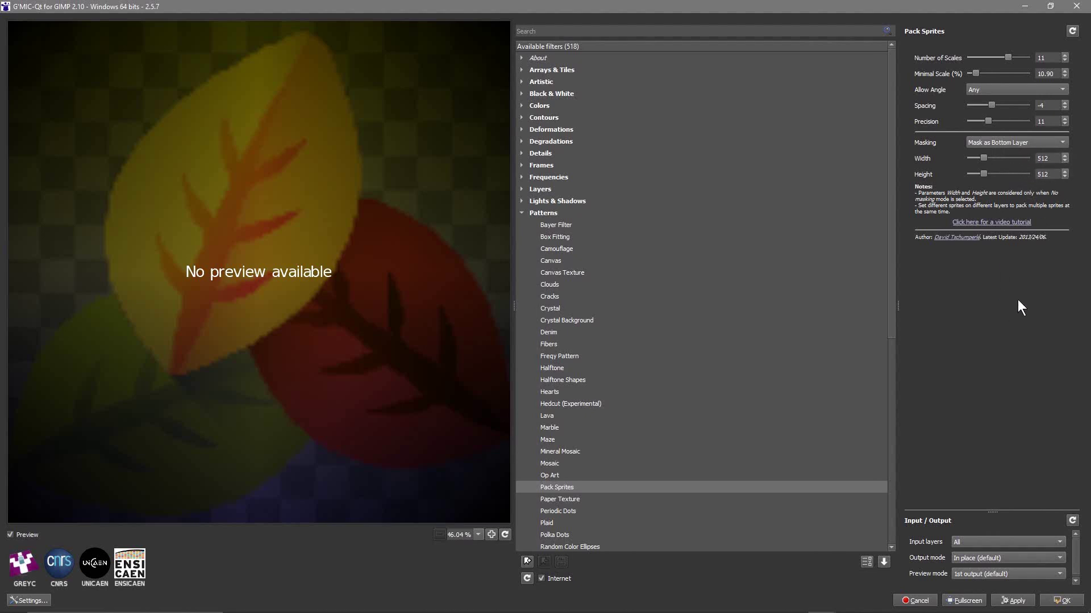
Set input layers to All, apply Pack Sprites, and return the result to GIMP
left_click(963, 546)
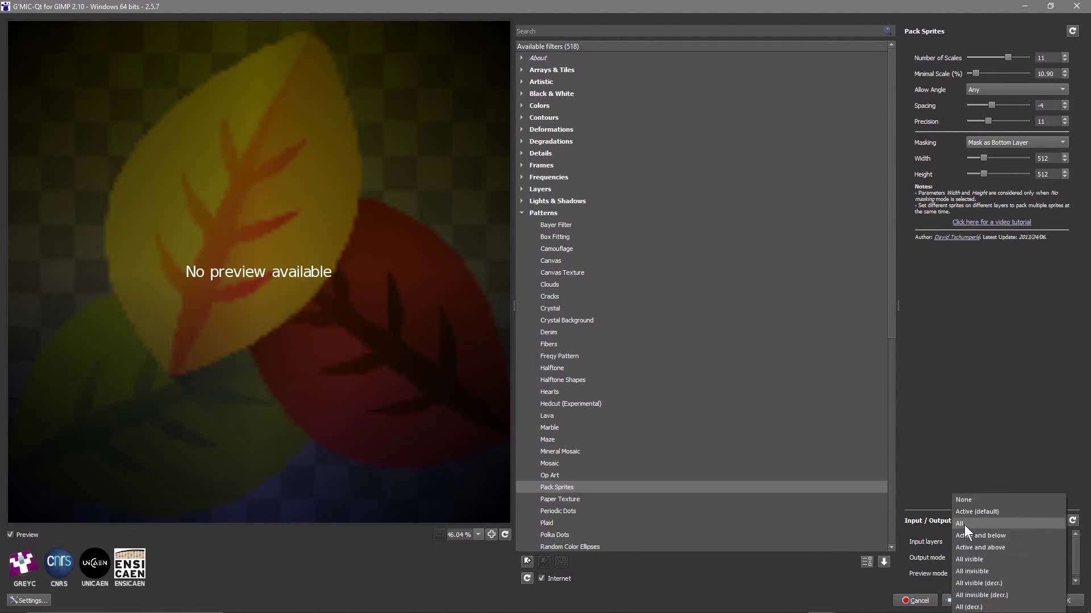
left_click(964, 525)
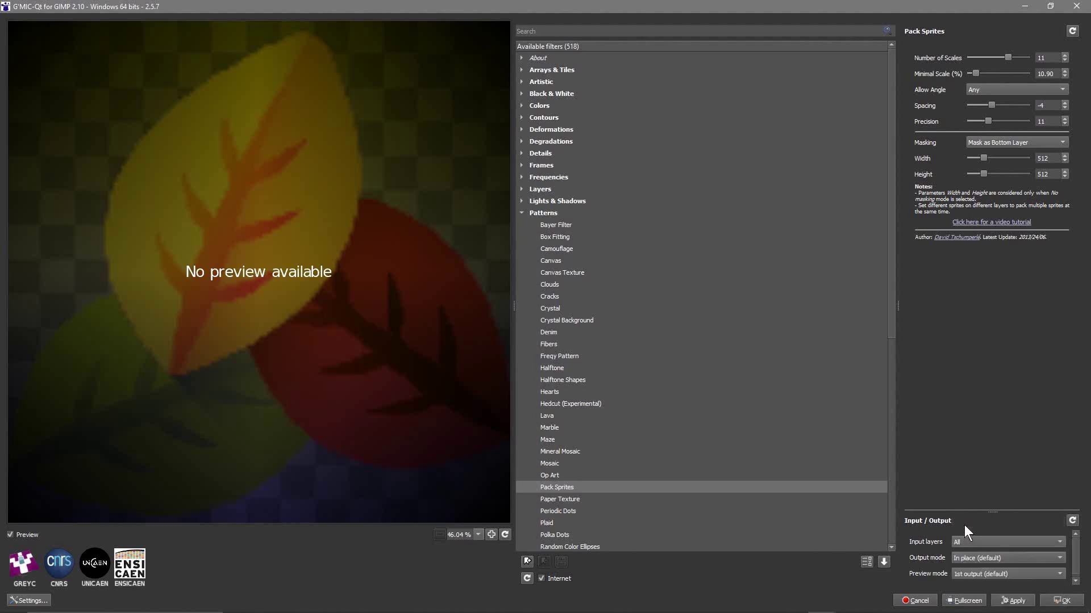
left_click(1008, 602)
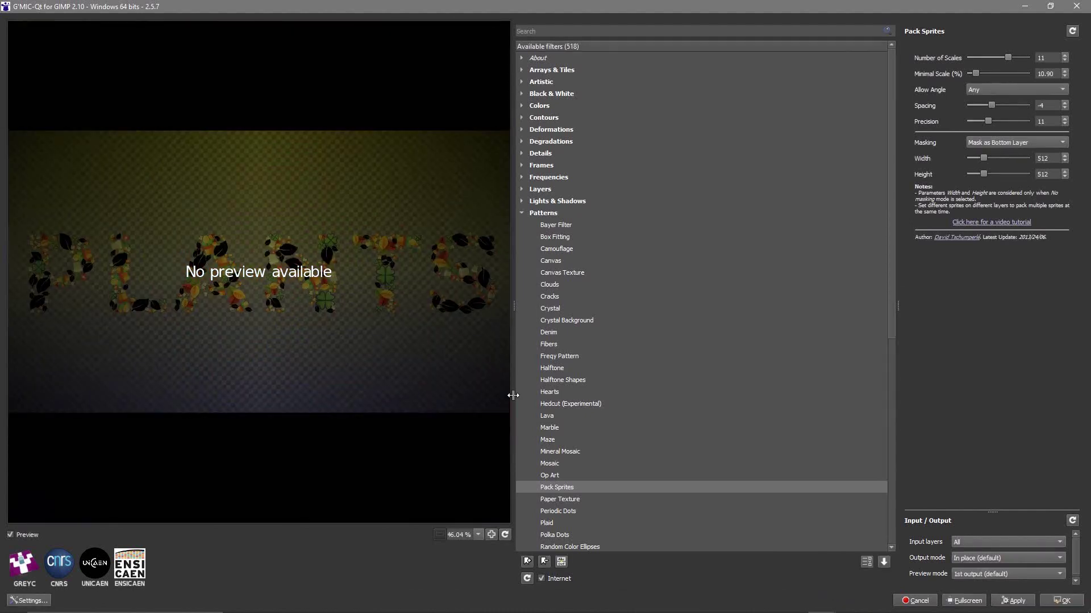
left_click(1065, 601)
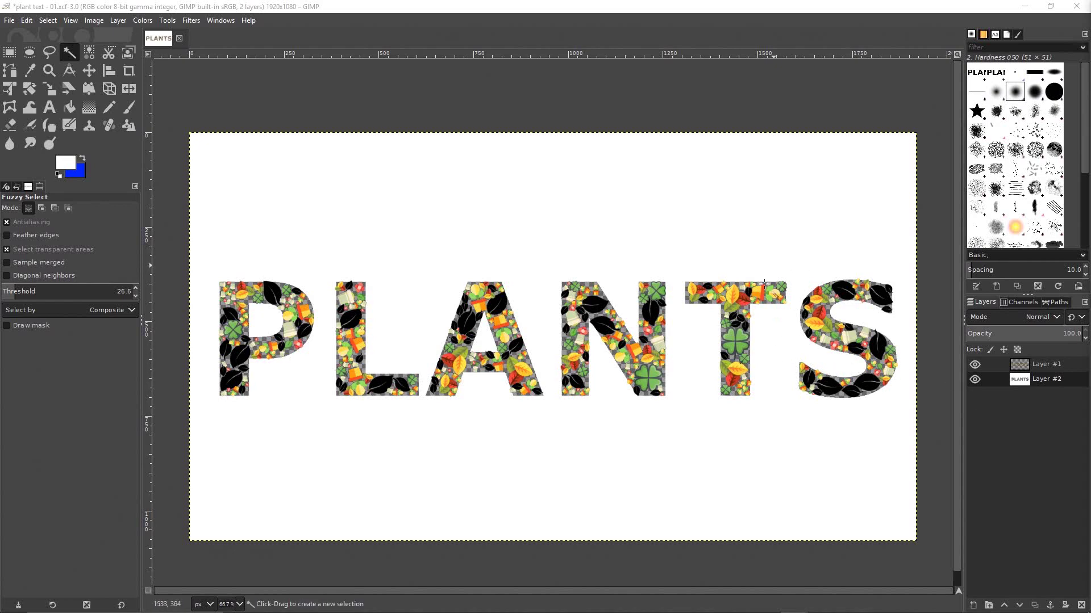
Select Layer #2 and toggle the sprite layer's visibility to compare
left_click(1023, 381)
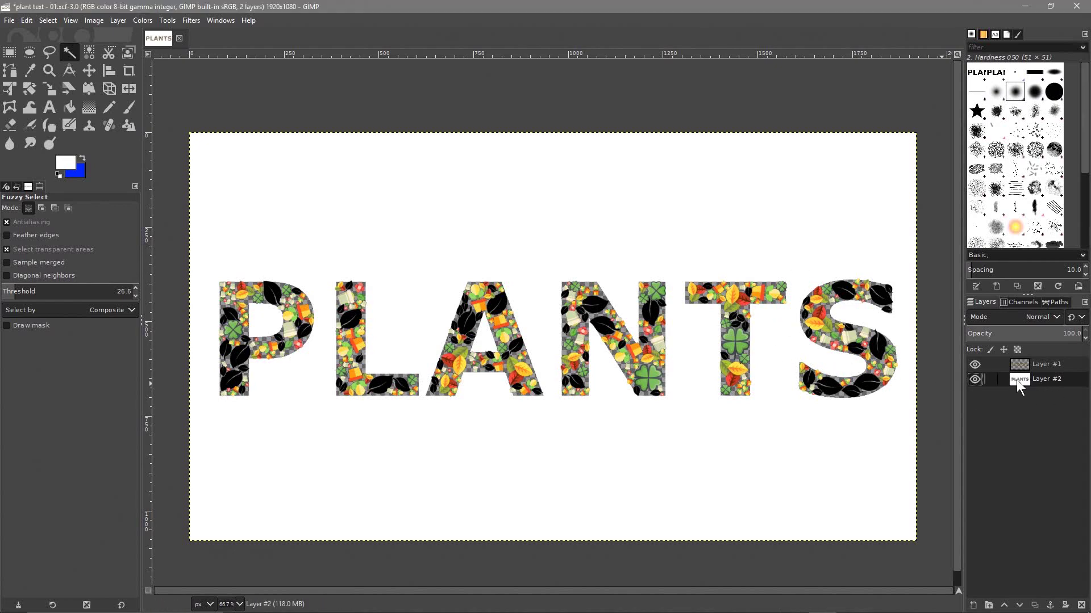
left_click(974, 365)
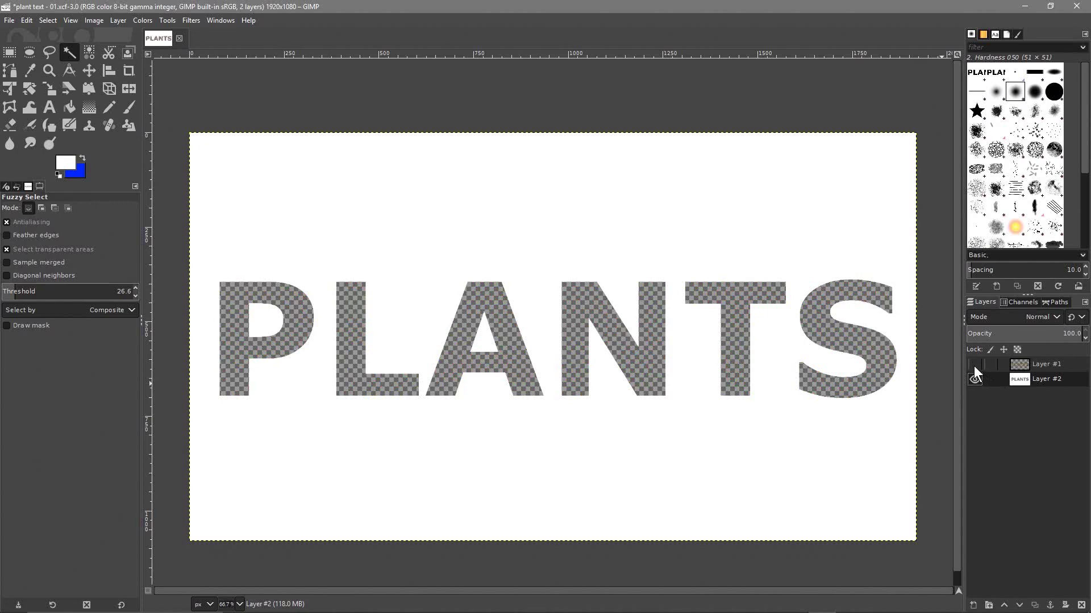
left_click(974, 365)
left_click(977, 362)
left_click(977, 362)
left_click(977, 363)
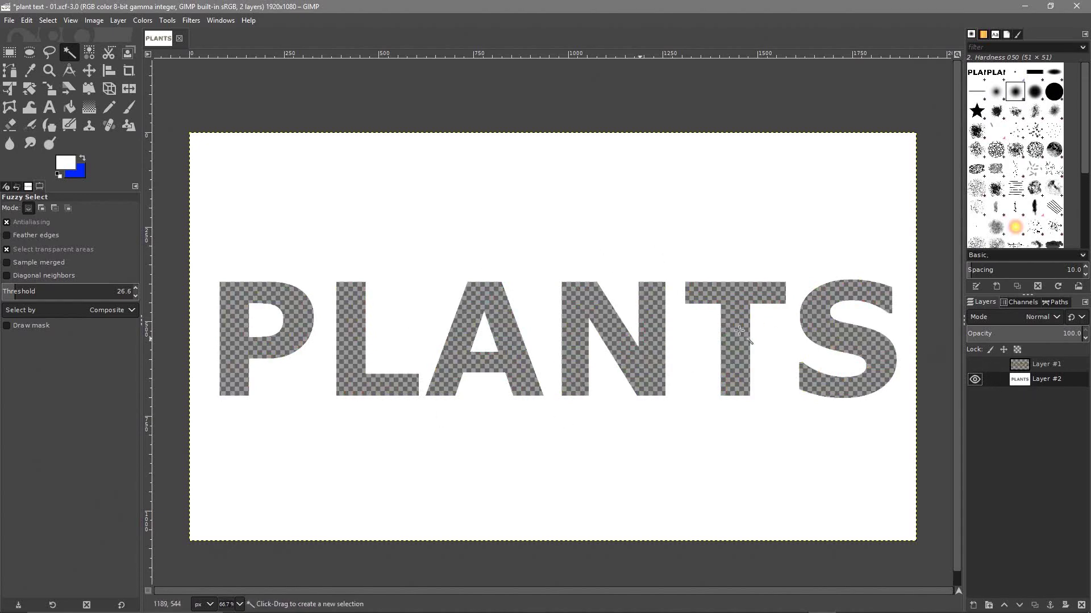
left_click(975, 363)
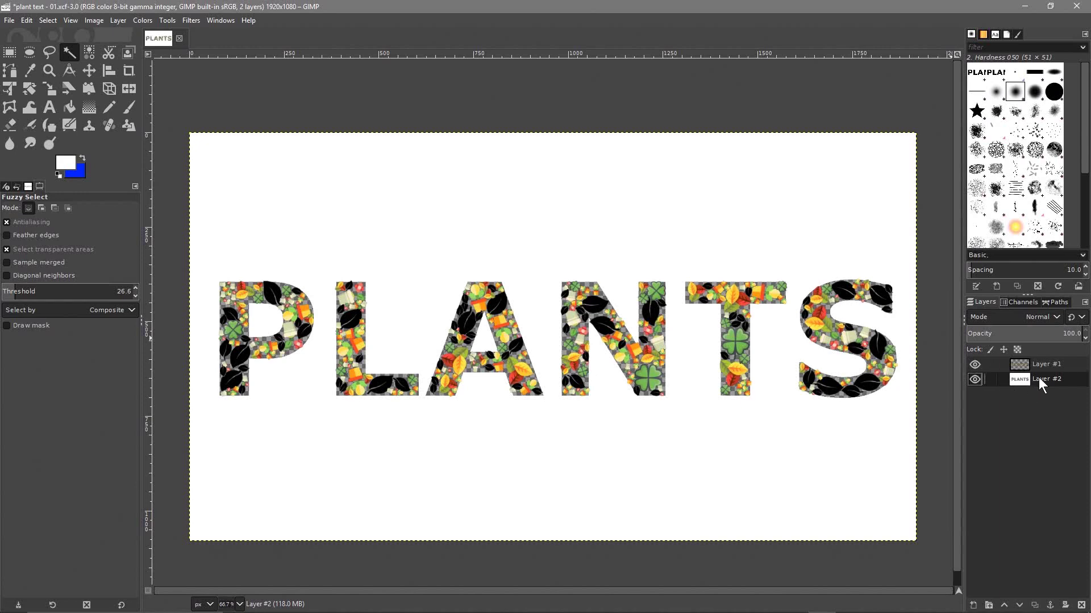
Delete the white PLANTS text layer and add a new White-filled layer
left_click(1081, 605)
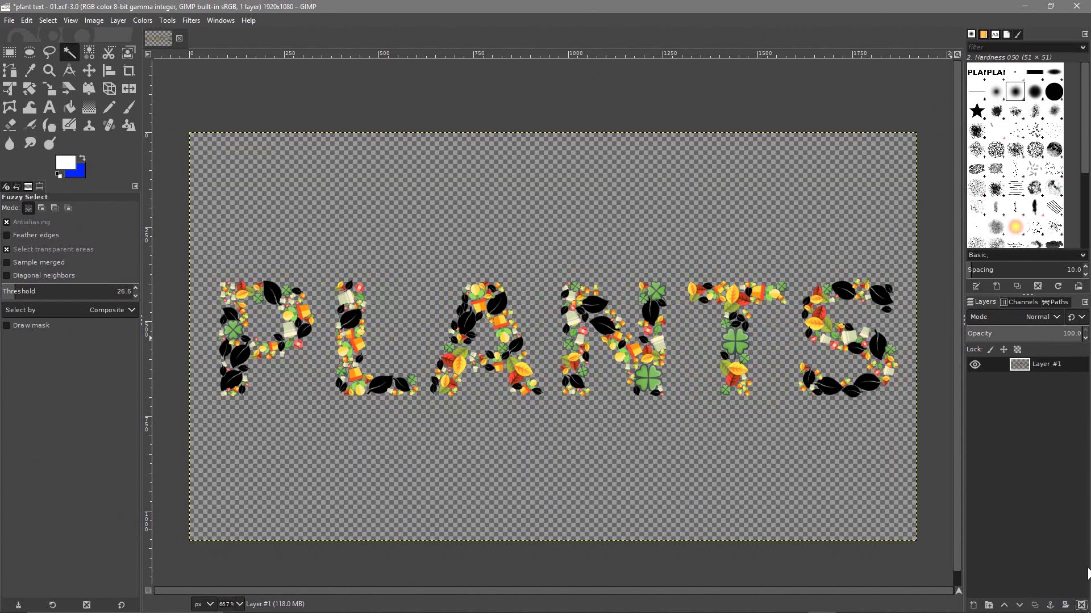
left_click(972, 606)
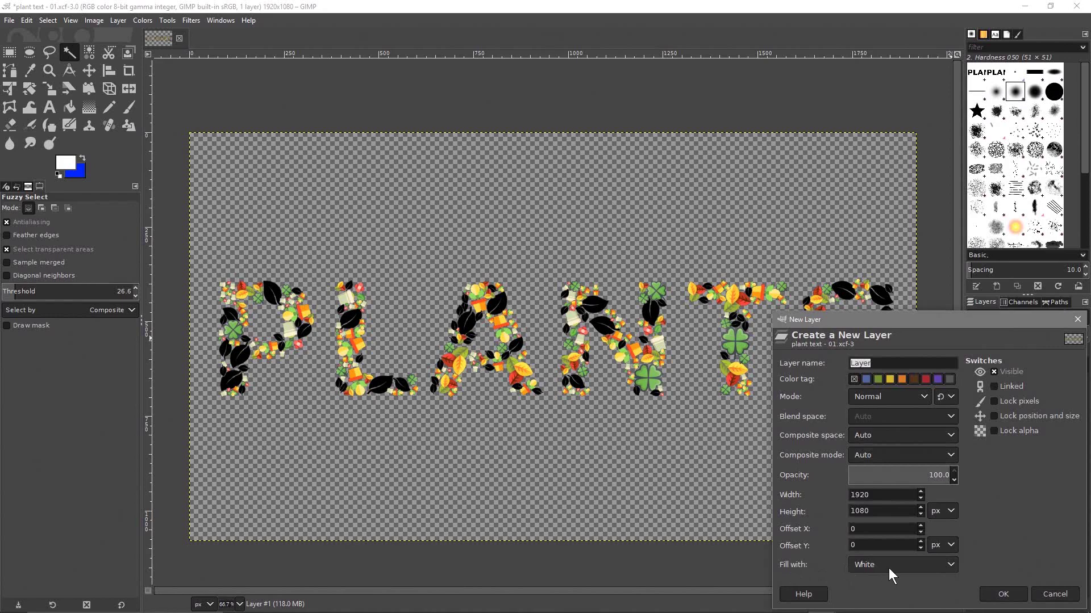
left_click(1002, 594)
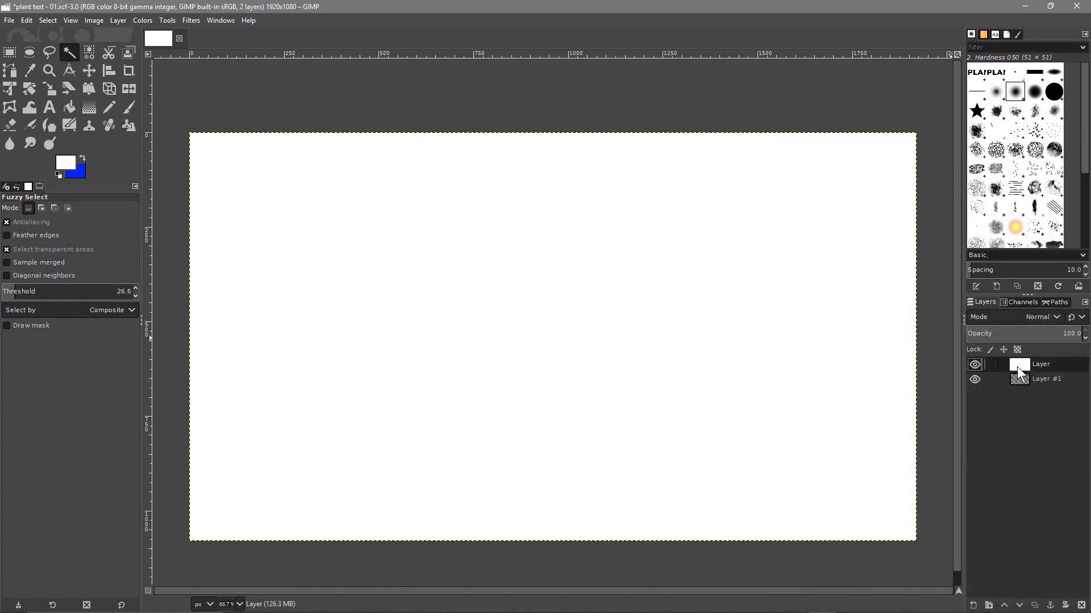
Move the white layer below the sprite lettering and save the image
left_click_drag(1017, 367, 1021, 394)
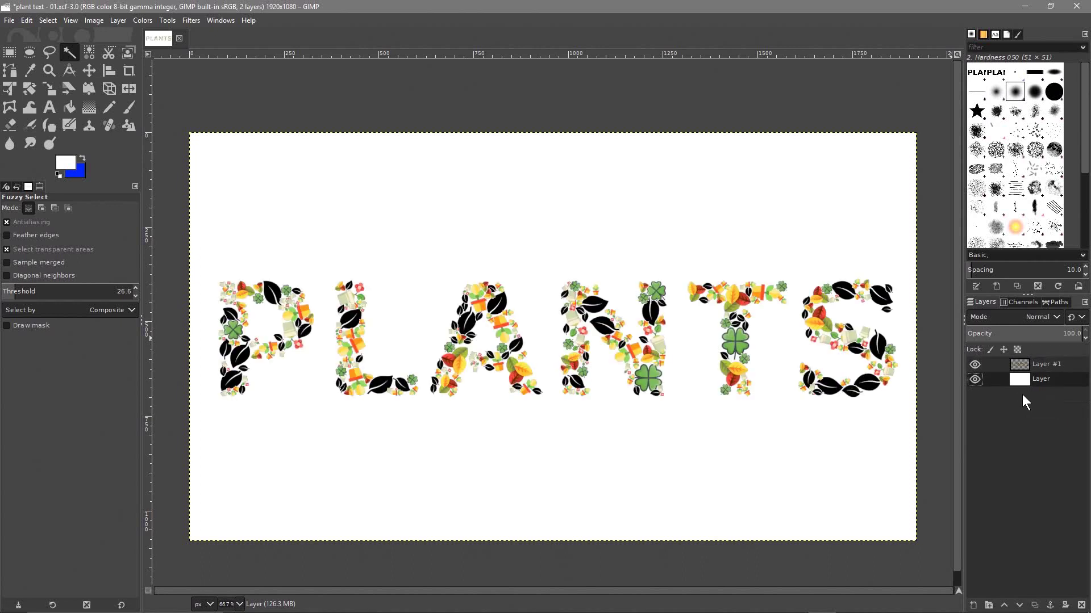
left_click(10, 21)
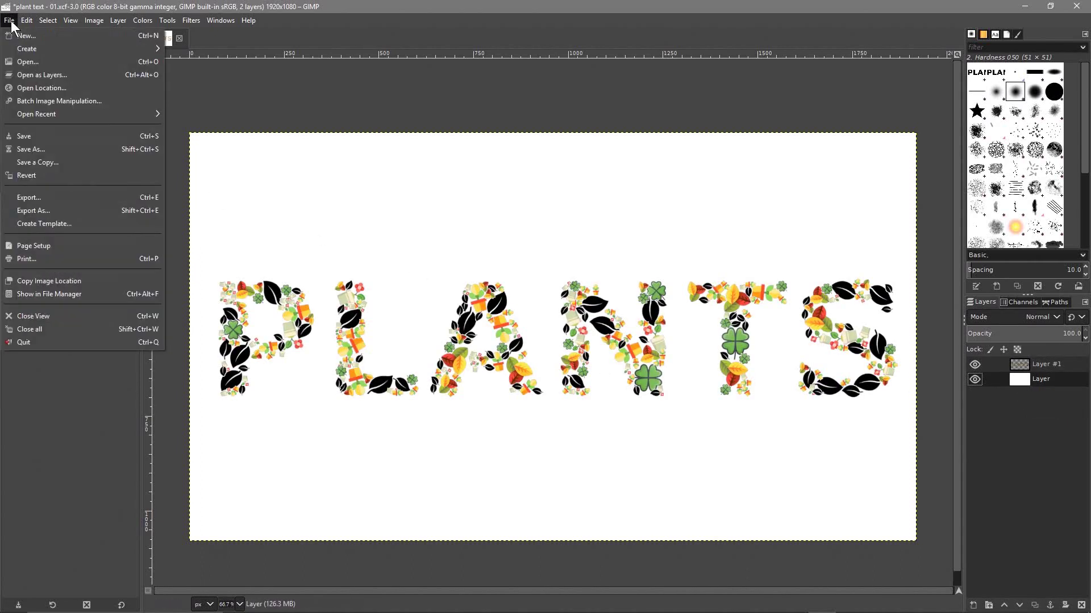
left_click(26, 136)
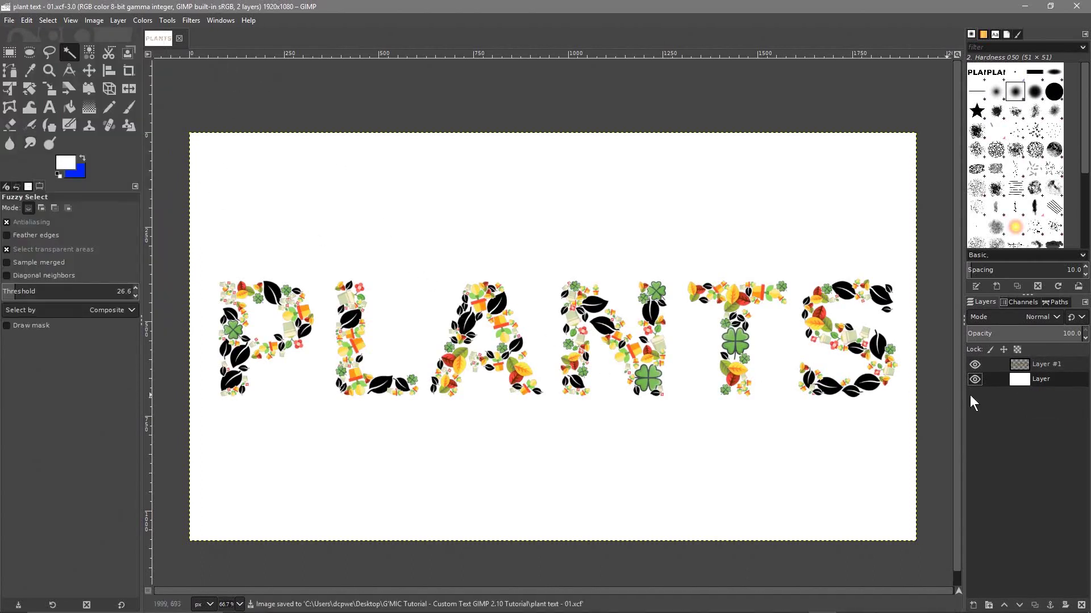
Rename the white layer Background and Layer #1 Text, then launch G'MIC-Qt
left_click(1018, 365)
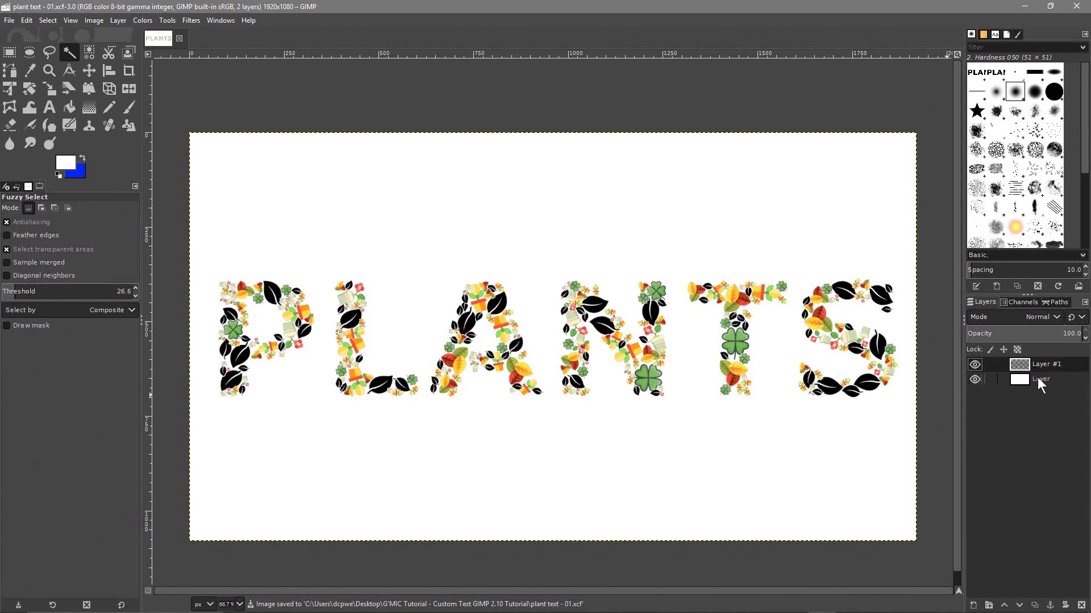
left_click(1037, 379)
double_click(1039, 379)
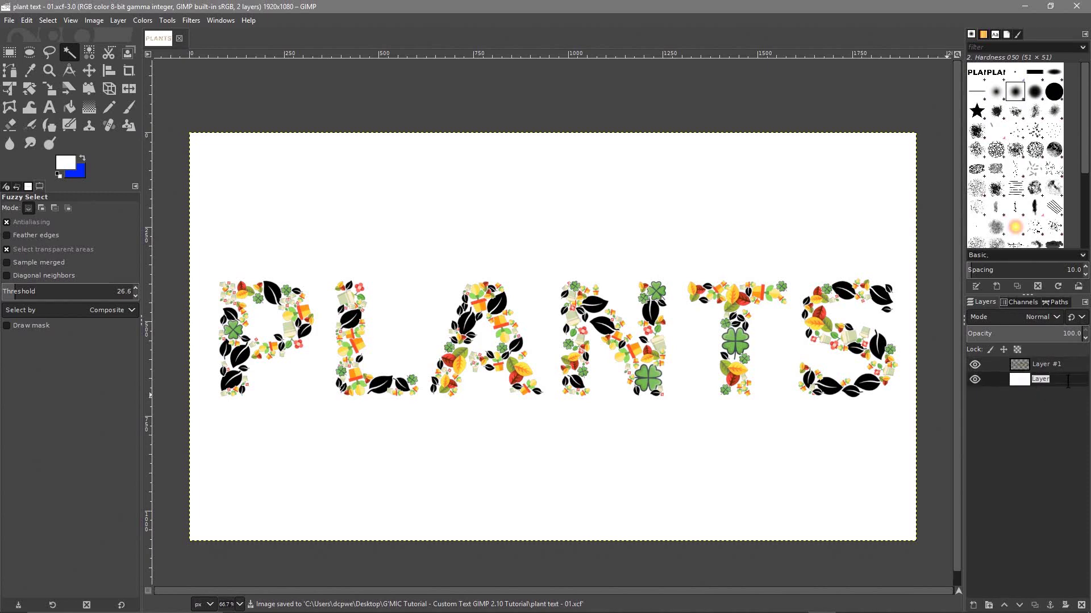
left_click(1068, 381)
type("Back")
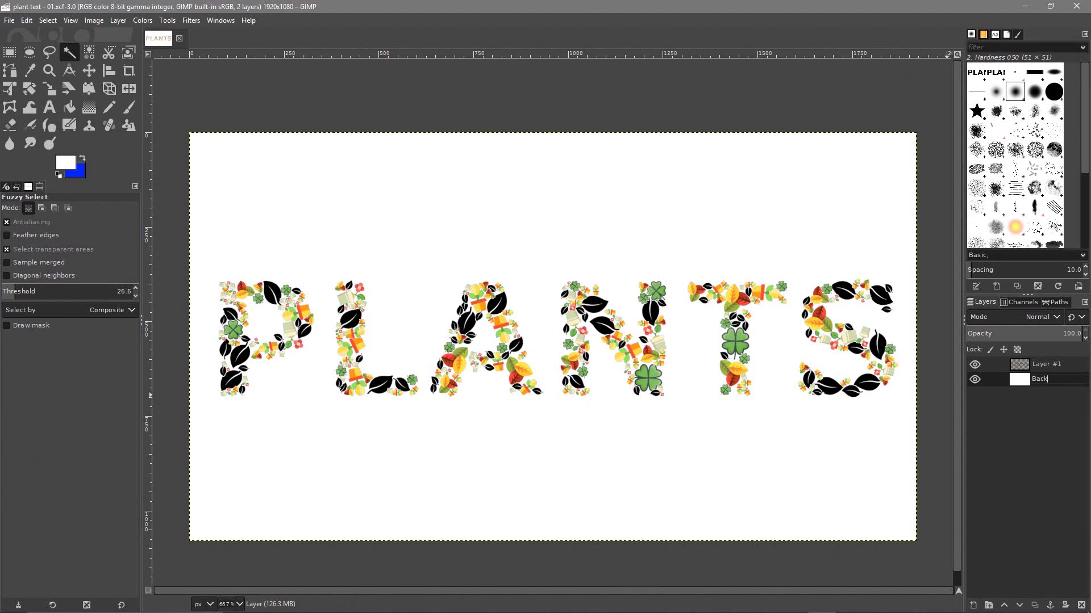
type("ground")
key("Return")
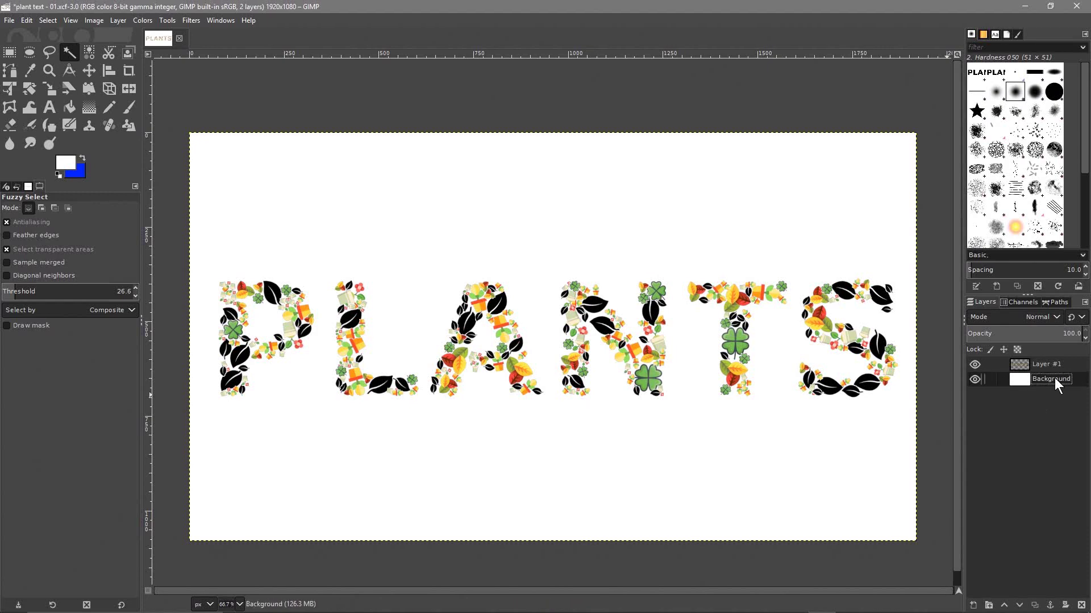
double_click(1044, 364)
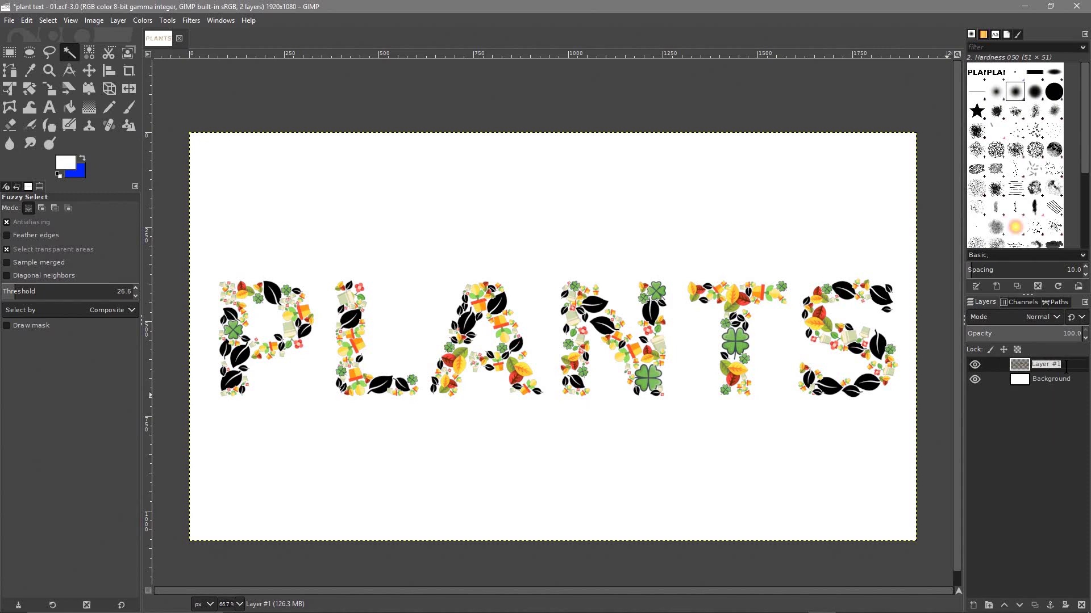
type("Text")
key("Return")
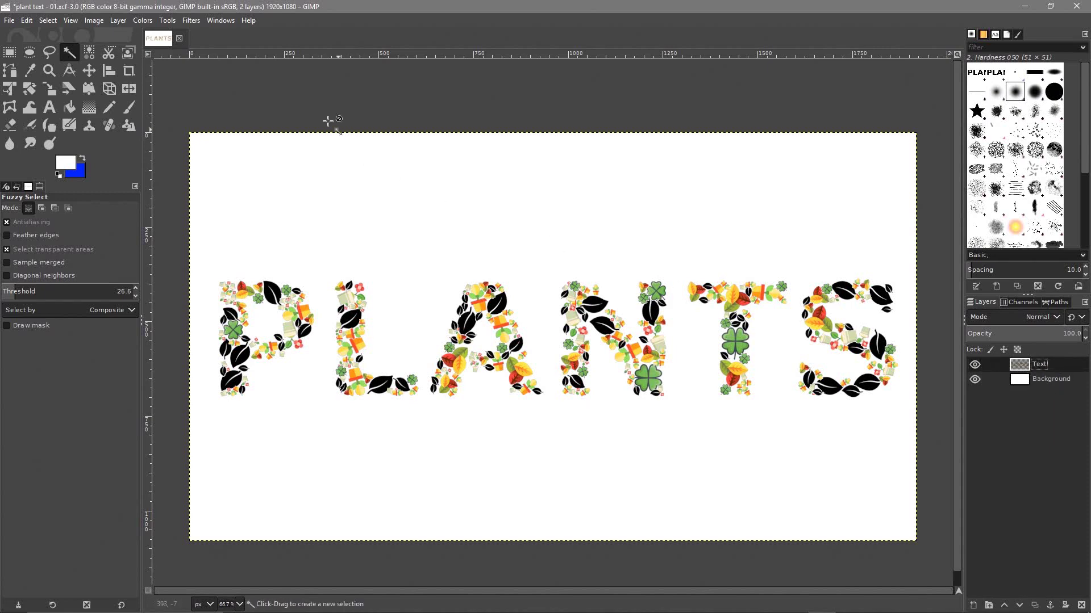
left_click(191, 22)
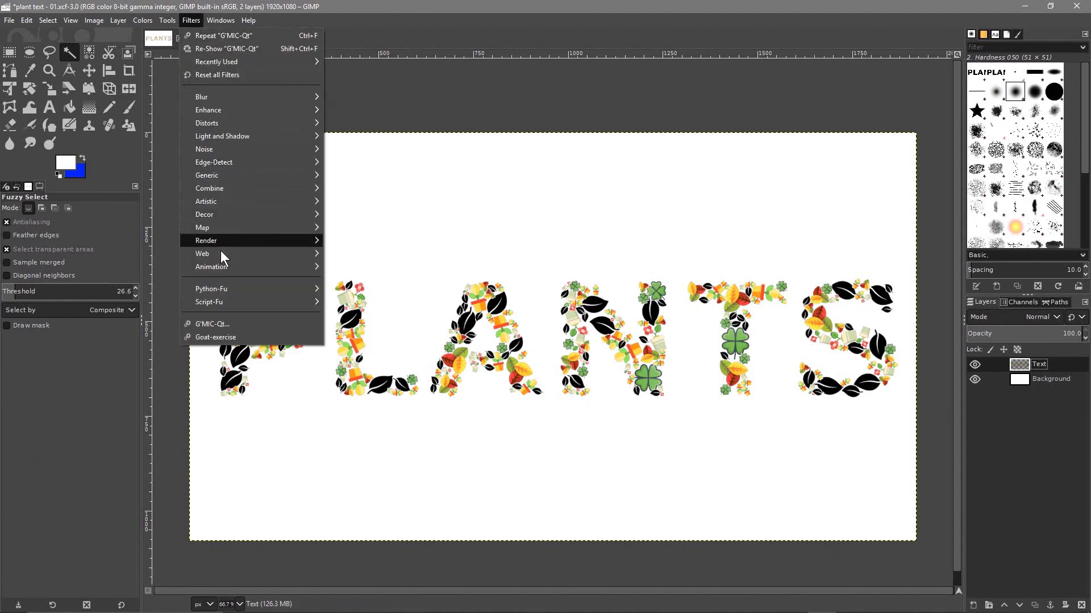
left_click(209, 322)
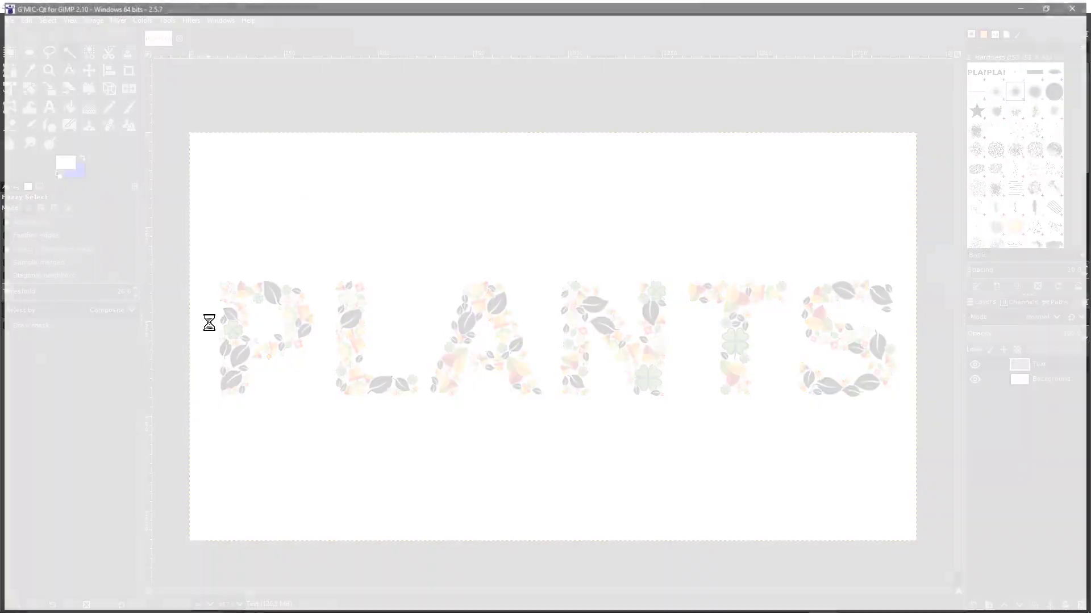
Apply G'MIC's Lights & Shadows > Drop Shadow 3D with X-Angle and Y-Angle both 2
scroll(551, 210, "up", 8)
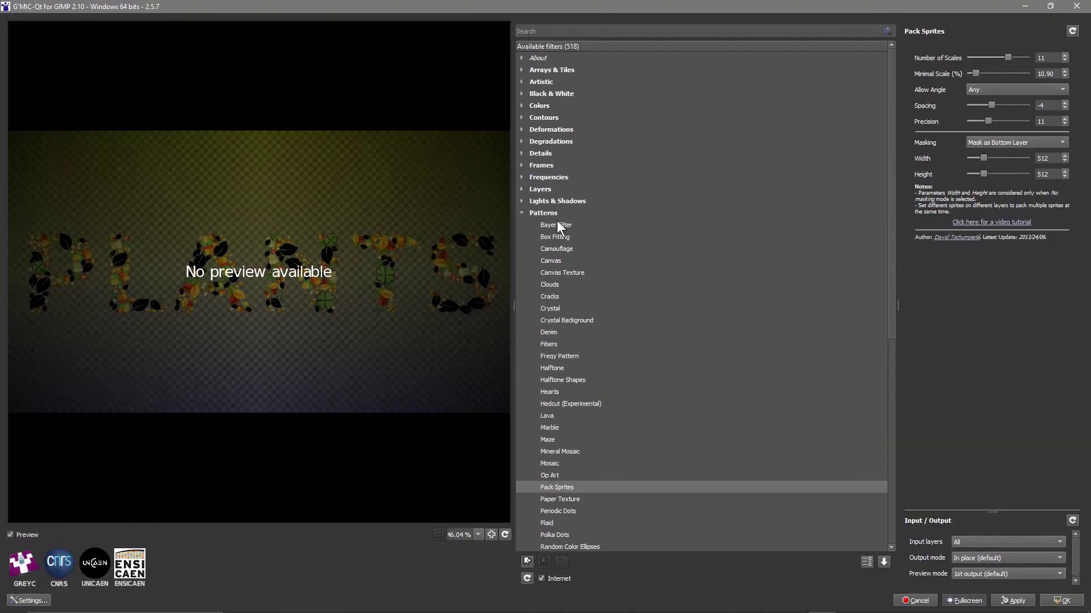
left_click(538, 199)
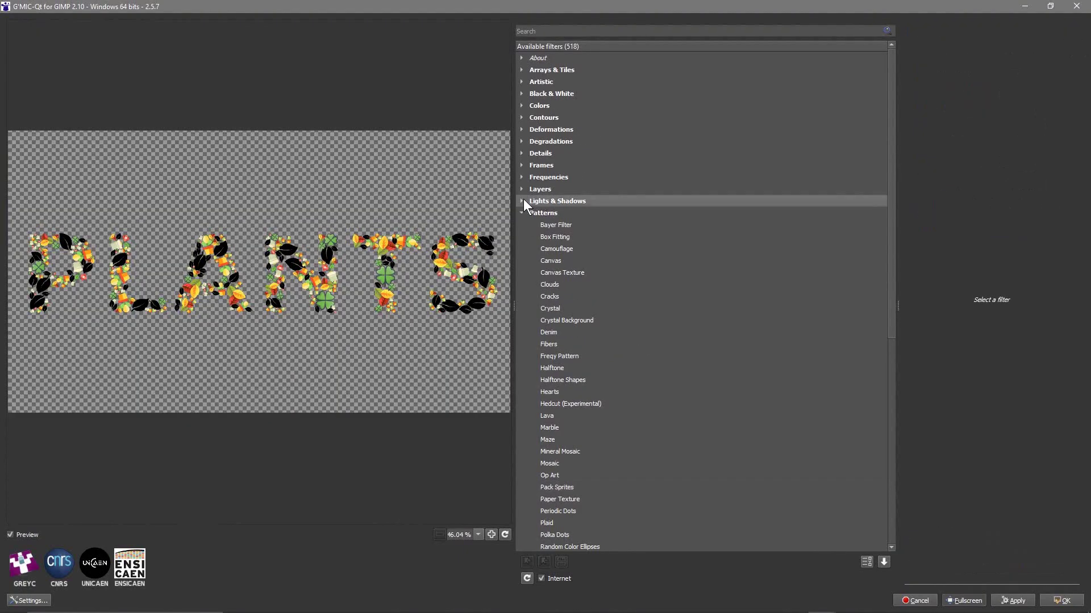
left_click(521, 200)
left_click(547, 201)
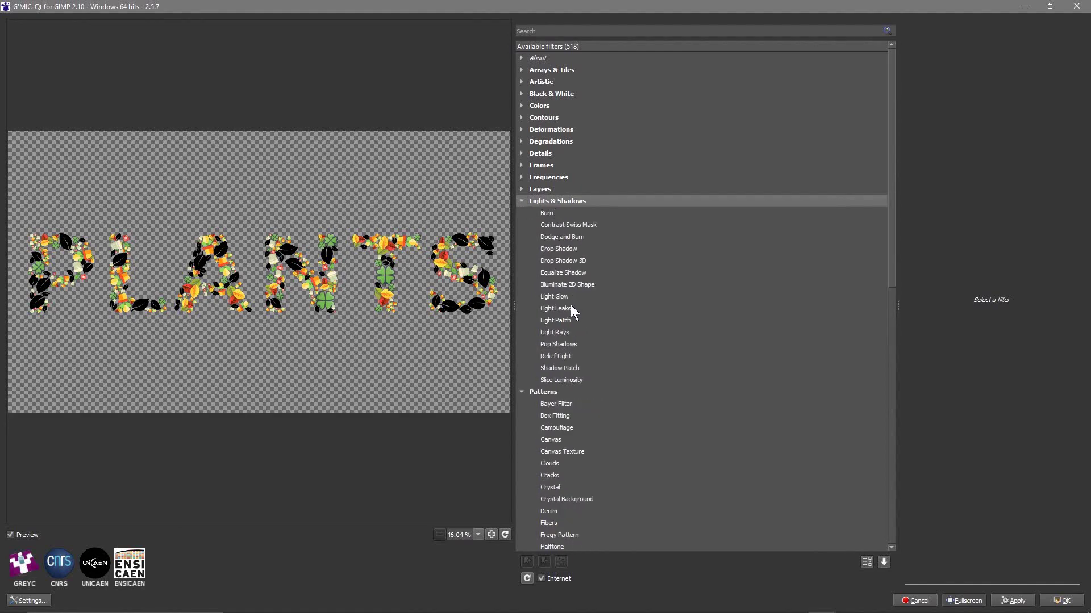
left_click(567, 262)
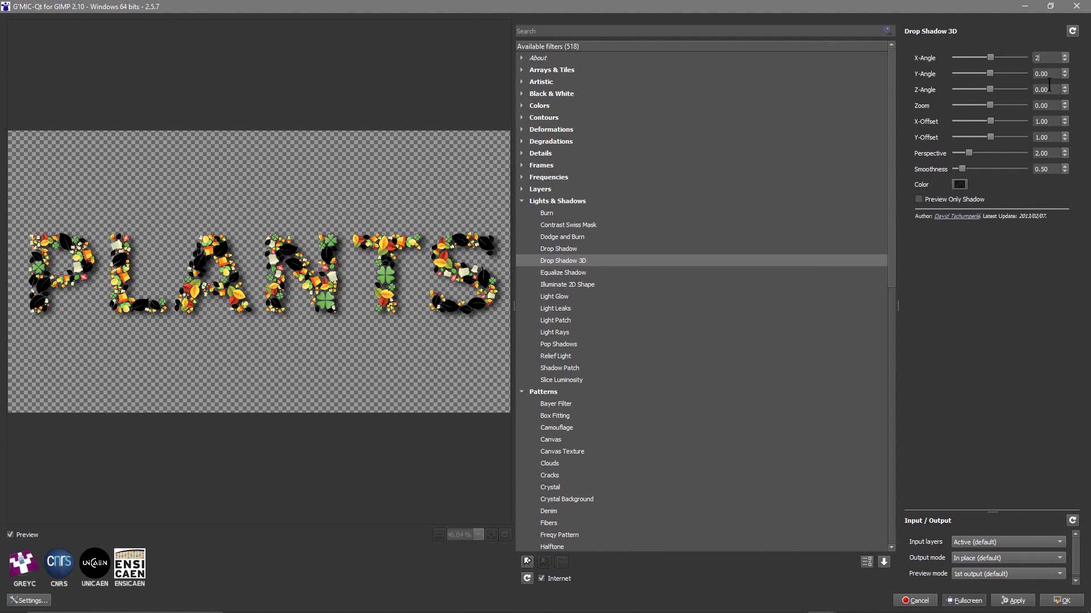
left_click(1030, 75)
type("2")
left_click(1021, 604)
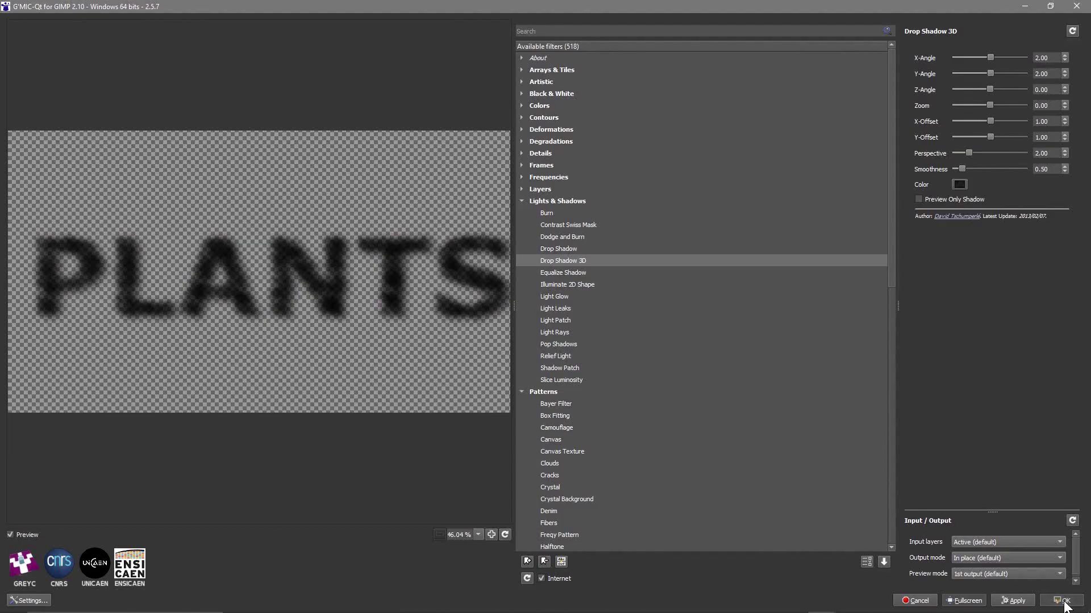
left_click(1062, 601)
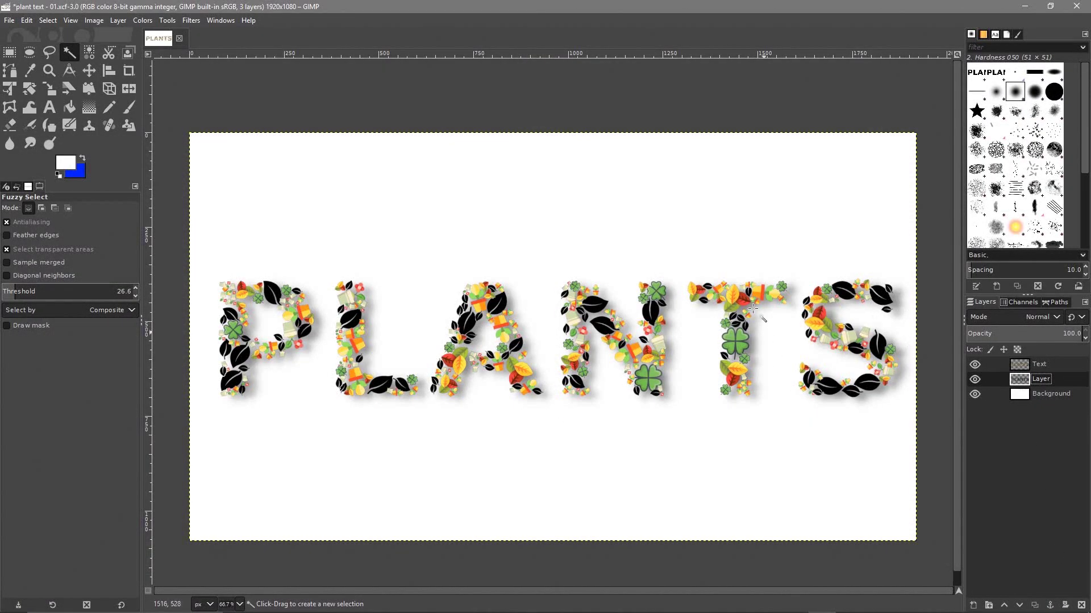
left_click(975, 380)
left_click(974, 380)
left_click(975, 380)
left_click(974, 380)
left_click(971, 367)
left_click(971, 366)
left_click(971, 366)
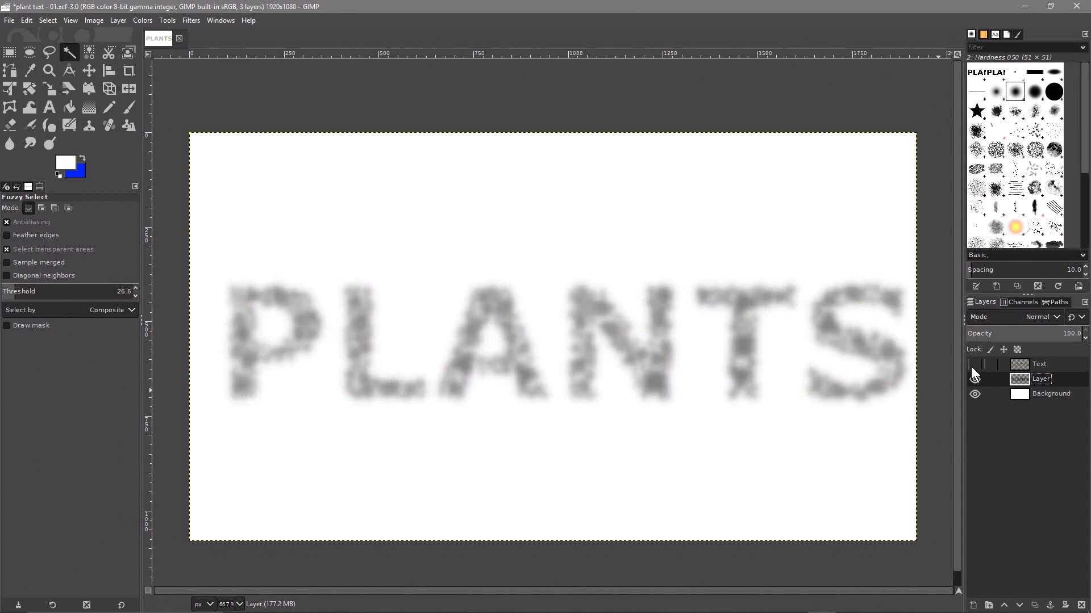
left_click(971, 366)
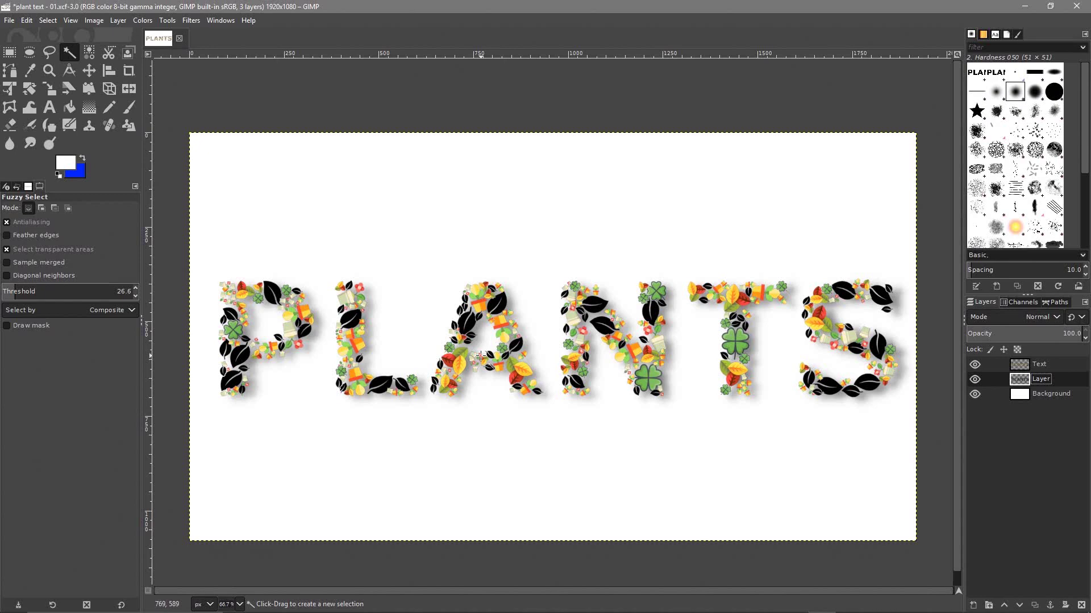
Save the PLANTS project and name the export file plant text - 02.png
left_click(9, 20)
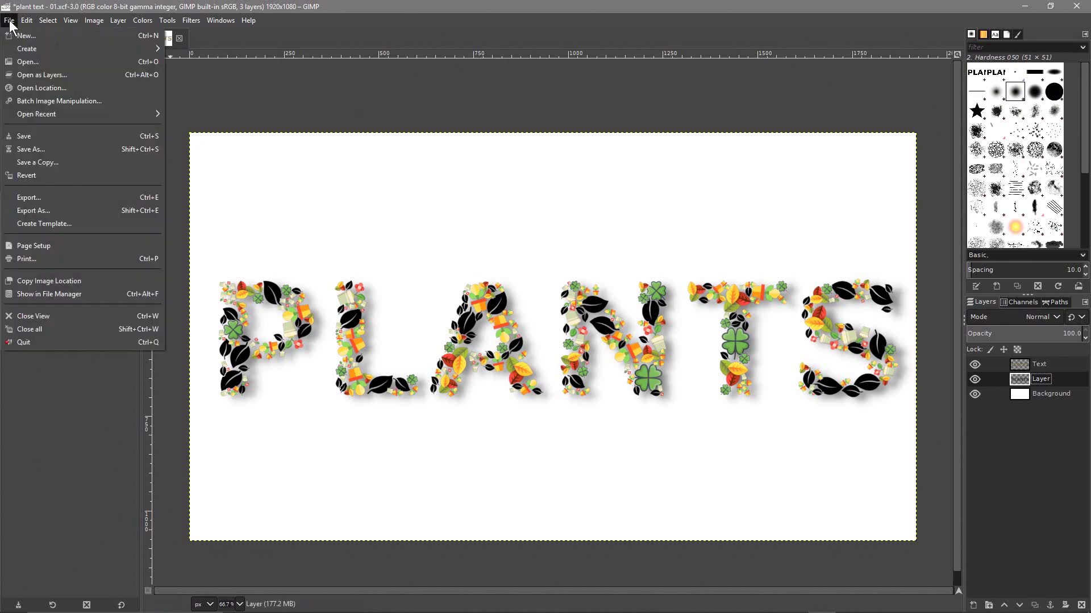
left_click(39, 136)
left_click(9, 20)
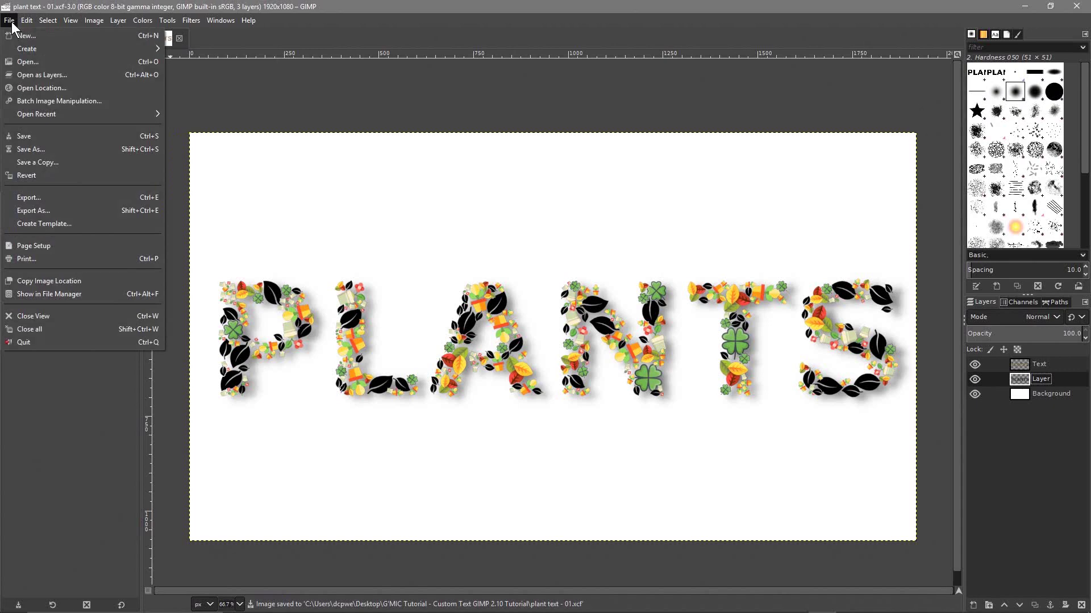
left_click(56, 211)
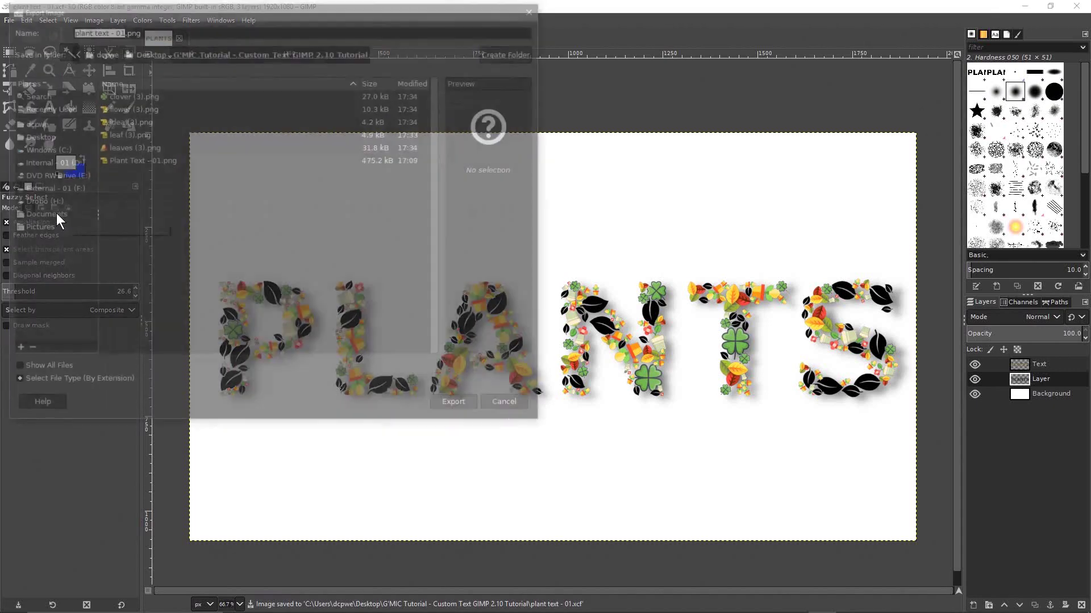
left_click(122, 31)
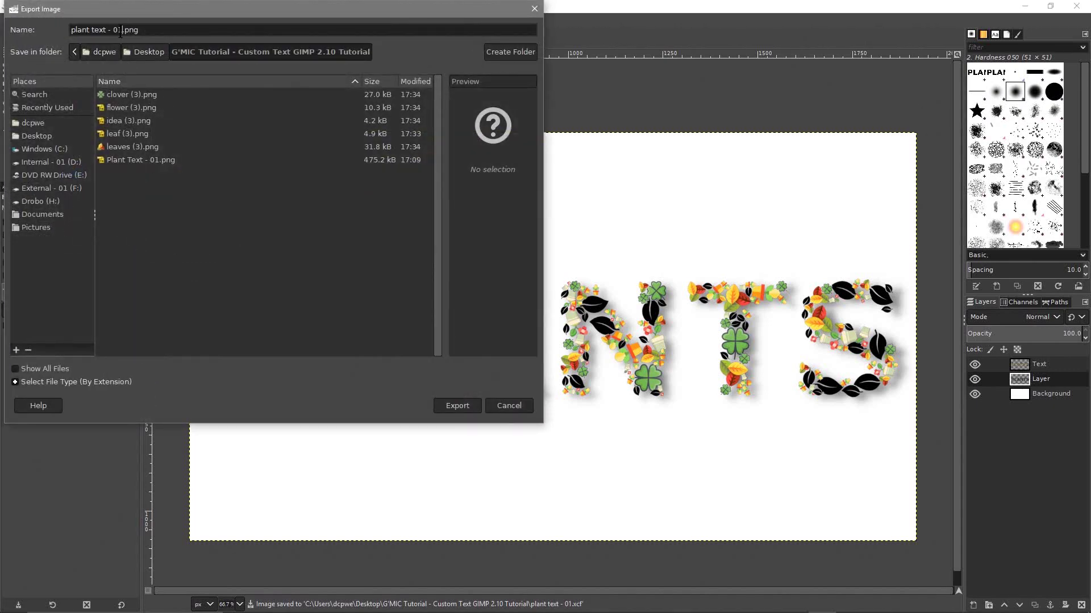
type("2")
key("BackSpace")
key("BackSpace")
type("2")
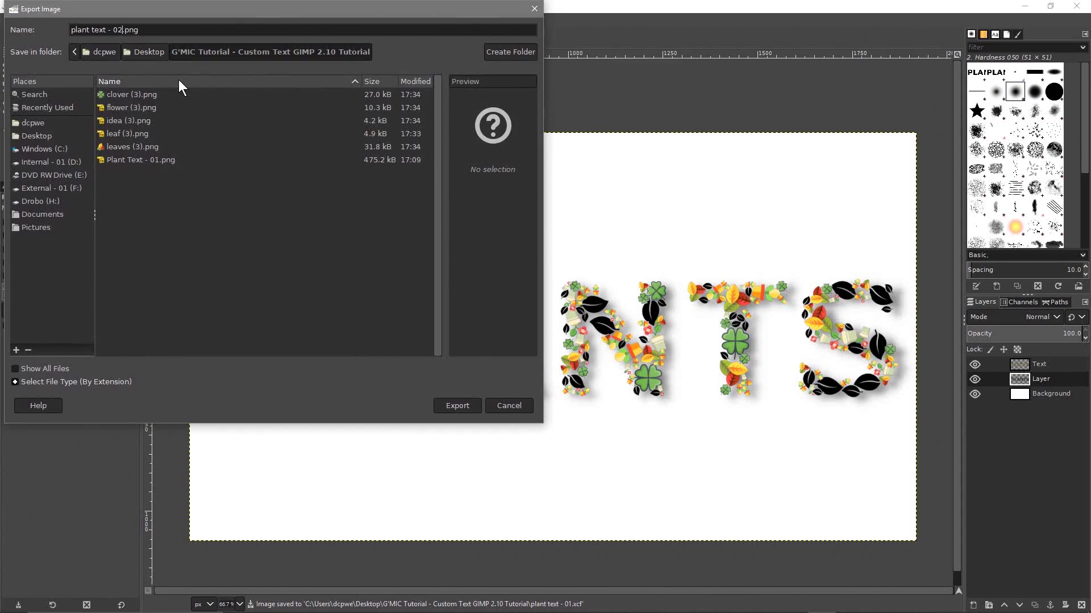
Export plant text - 02.png with the default PNG settings, then close GIMP
left_click(458, 405)
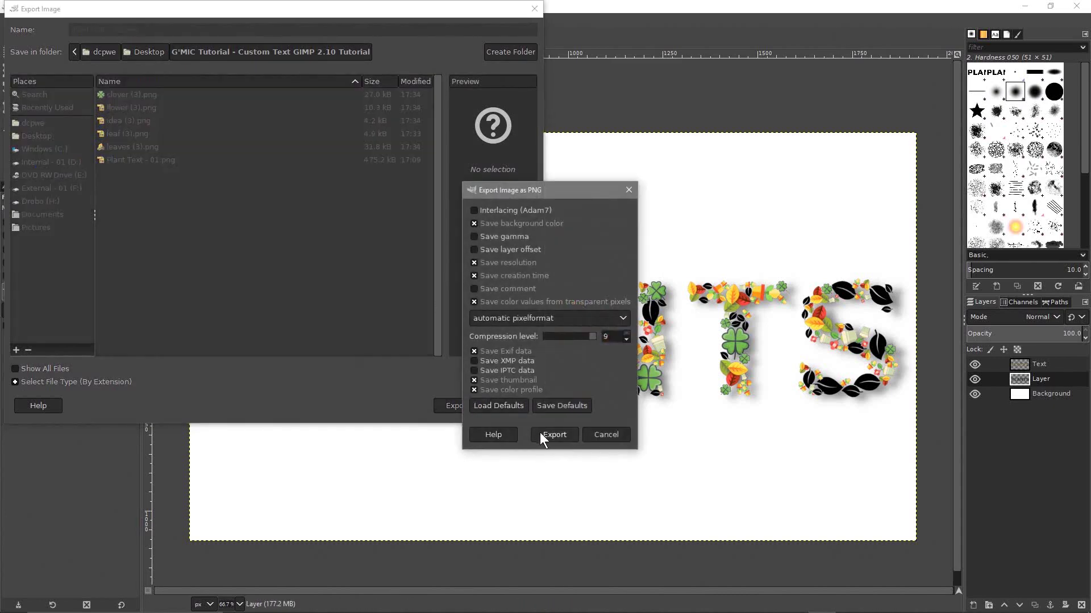
left_click(542, 436)
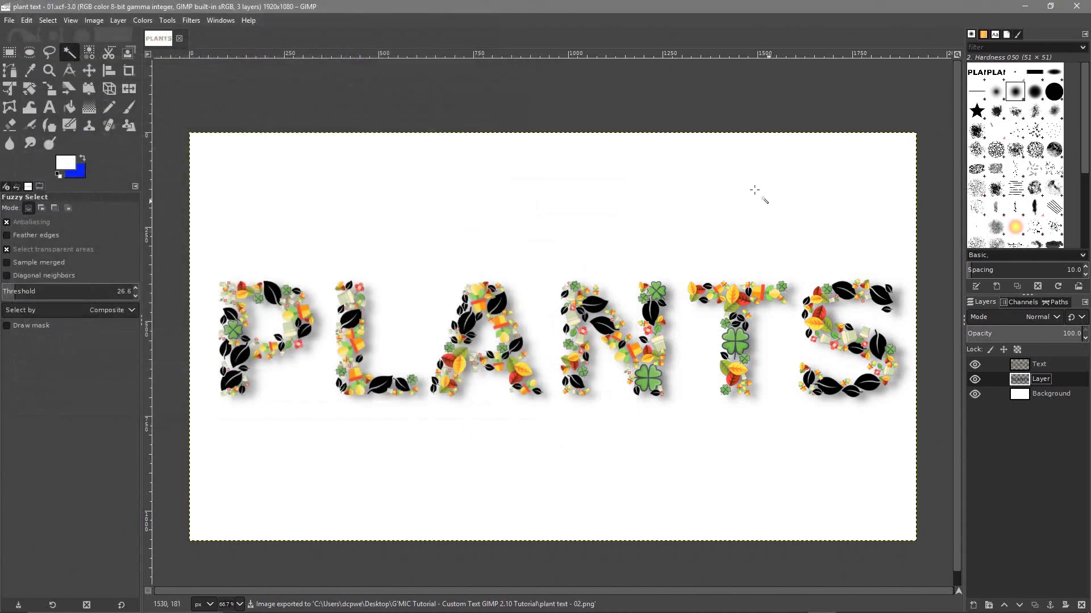
left_click(1076, 7)
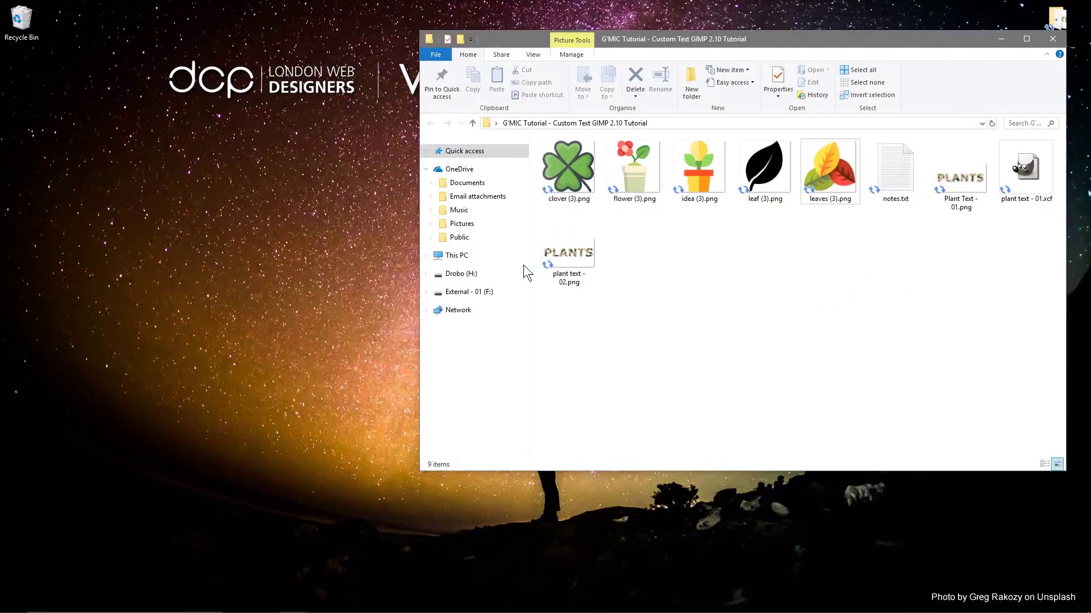
View plant text - 02.png in Photos, comparing it twice with Plant Text - 01.png, then close Photos
double_click(588, 256)
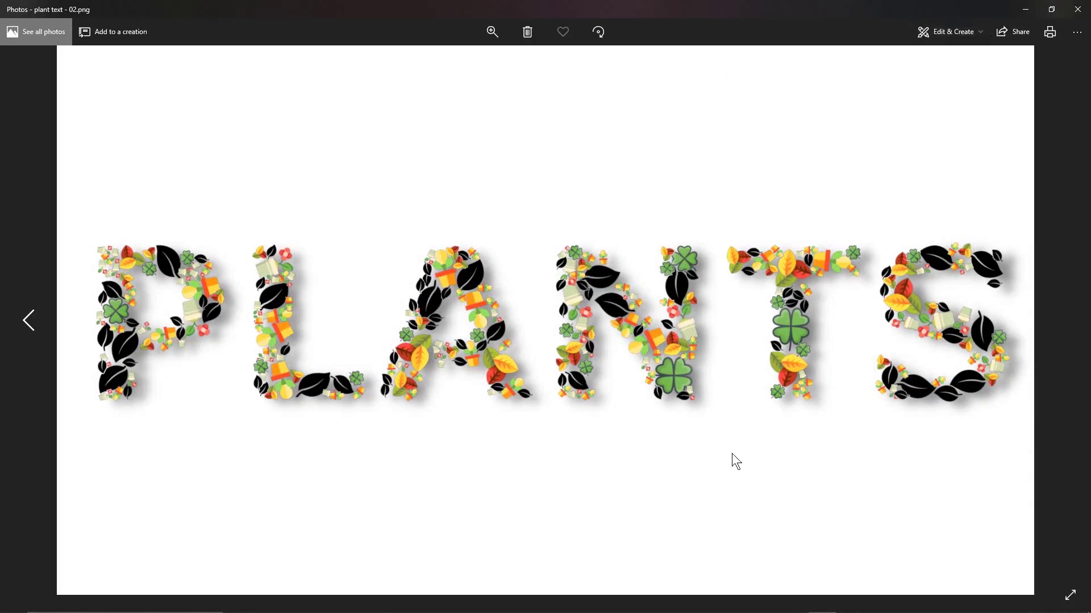
left_click(18, 327)
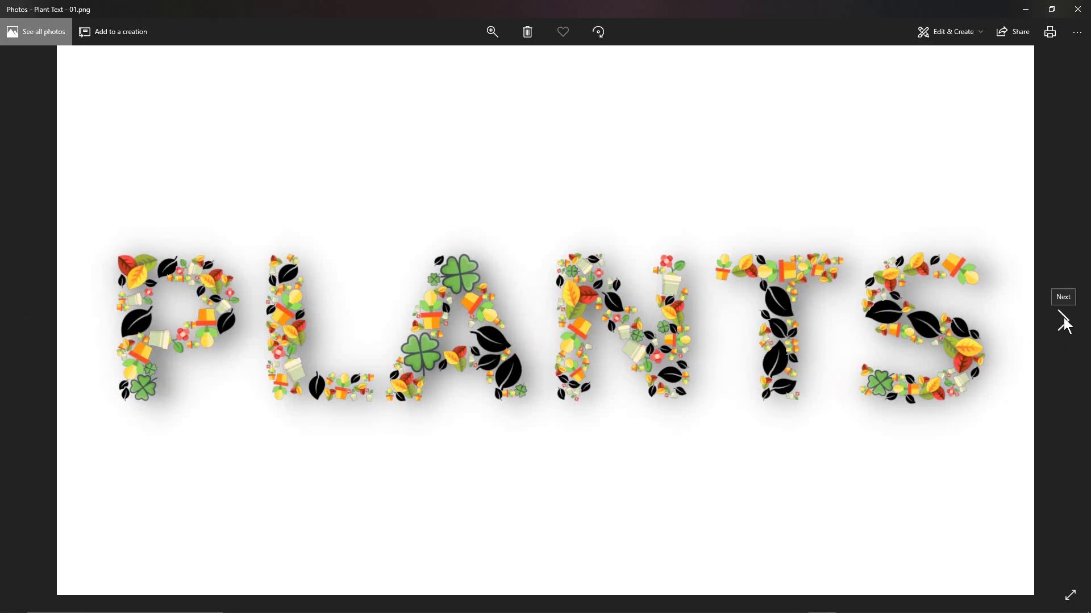
left_click(1065, 323)
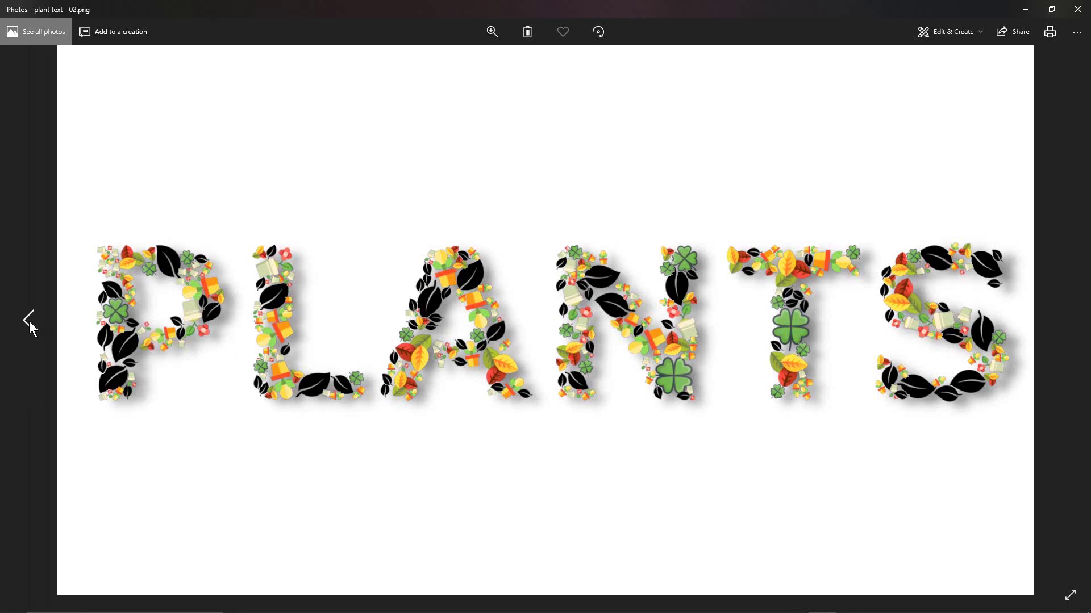
left_click(29, 322)
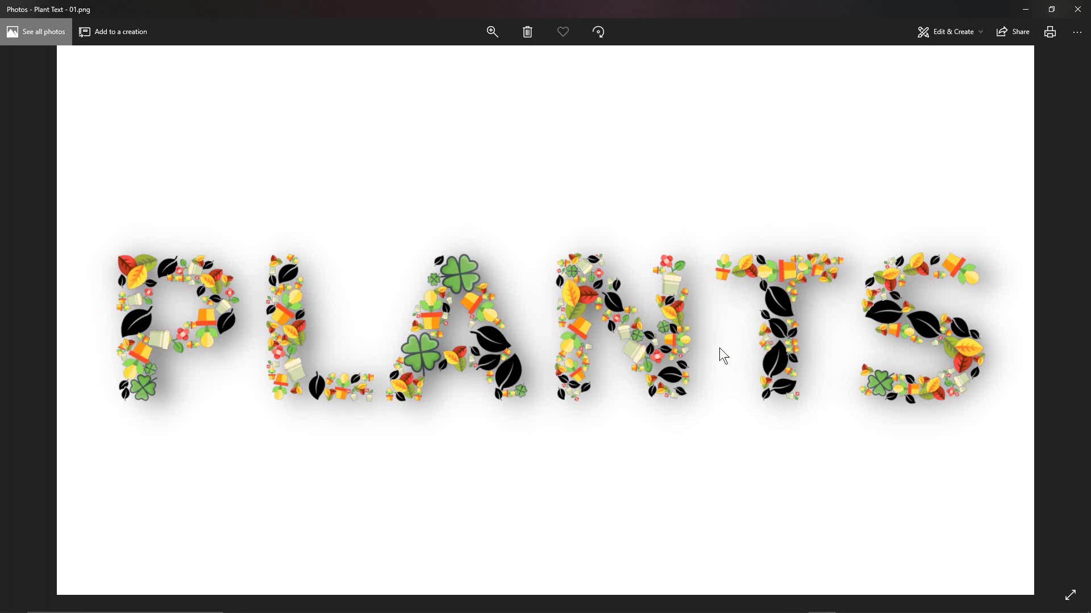
left_click(1063, 321)
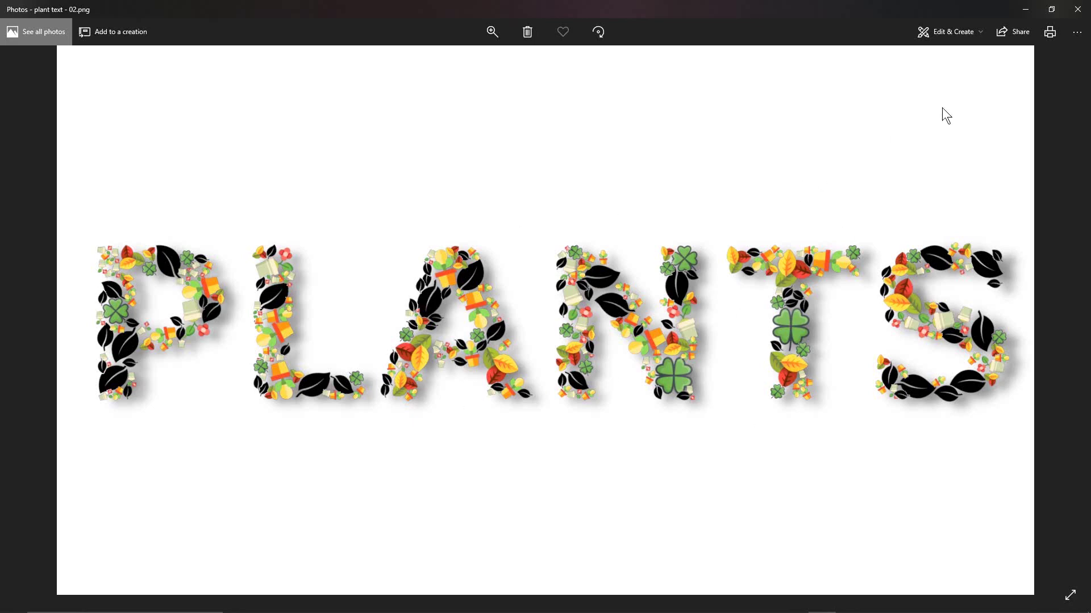
left_click(1082, 14)
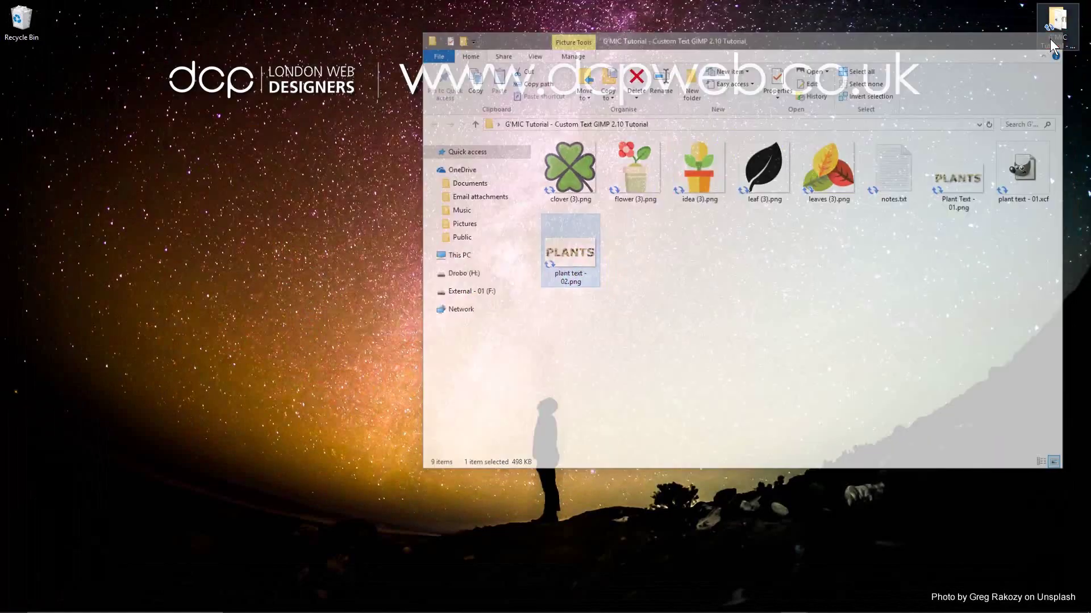
Close the G'MIC Tutorial folder window, deselect the desktop folder, and preview Chrome's open windows
left_click(1050, 39)
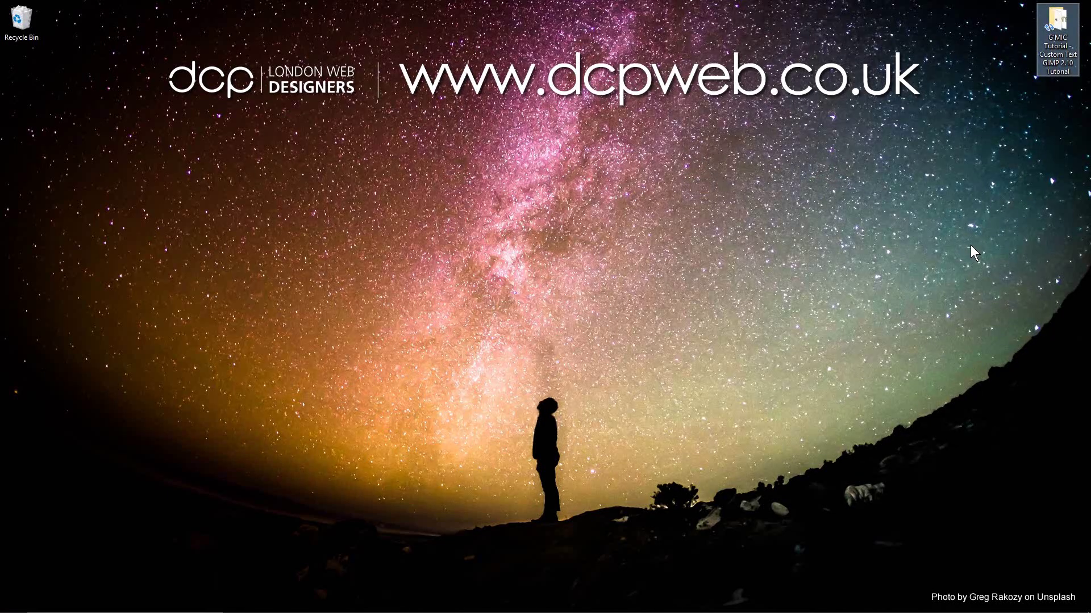
left_click(976, 241)
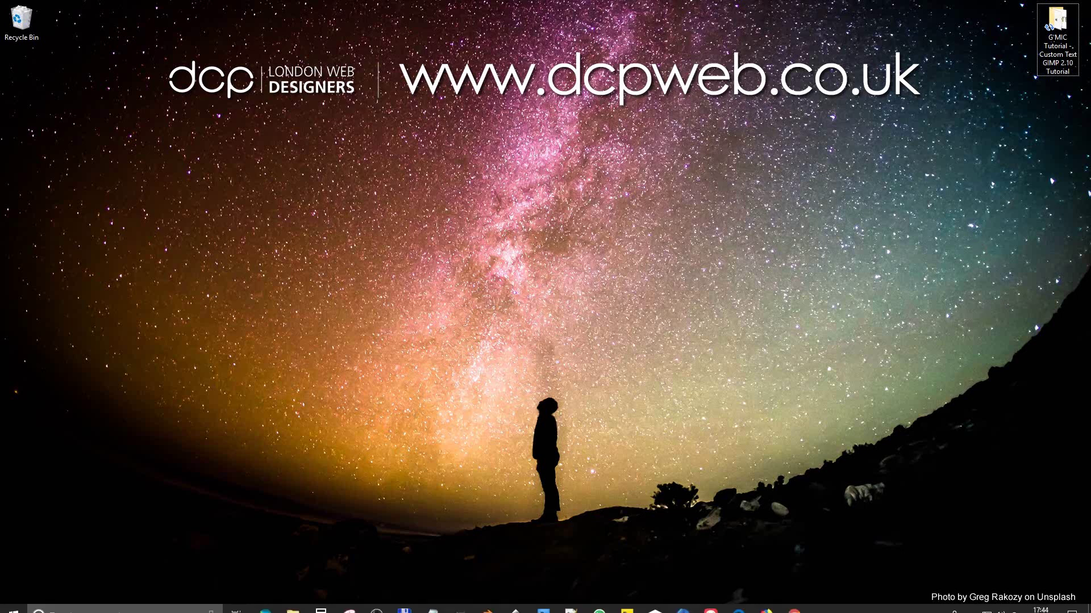
left_click(794, 601)
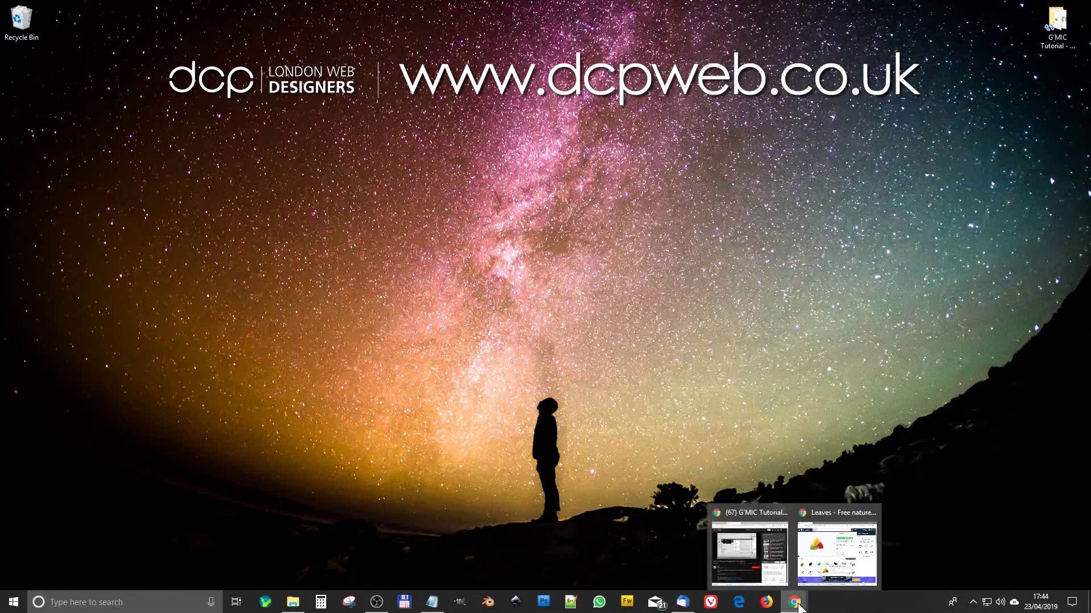
In the Flaticon window, search for spaceship icons and scroll through the results
left_click(822, 560)
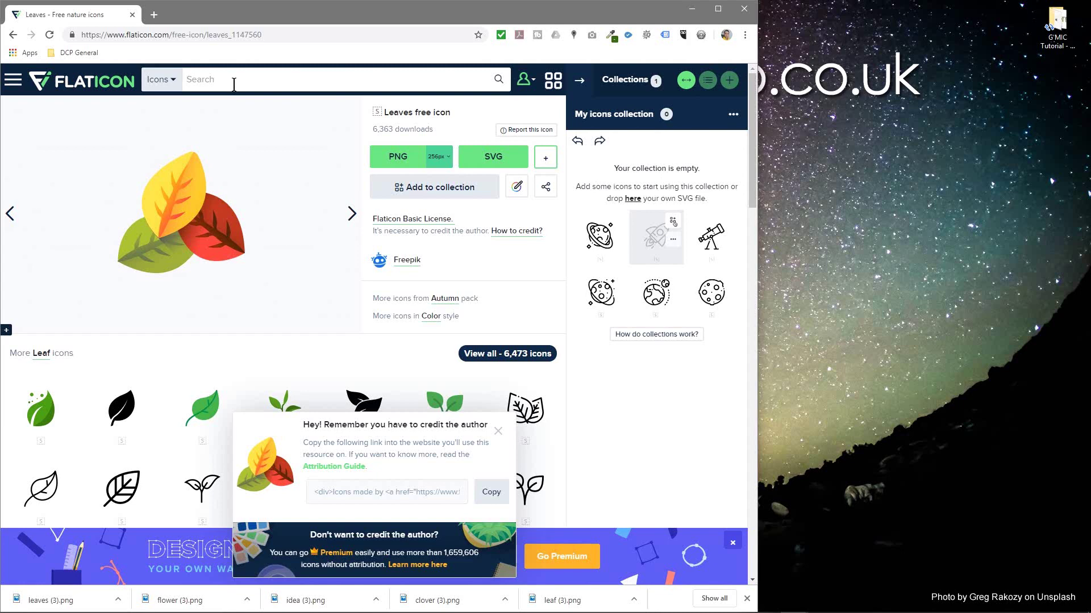
type("space")
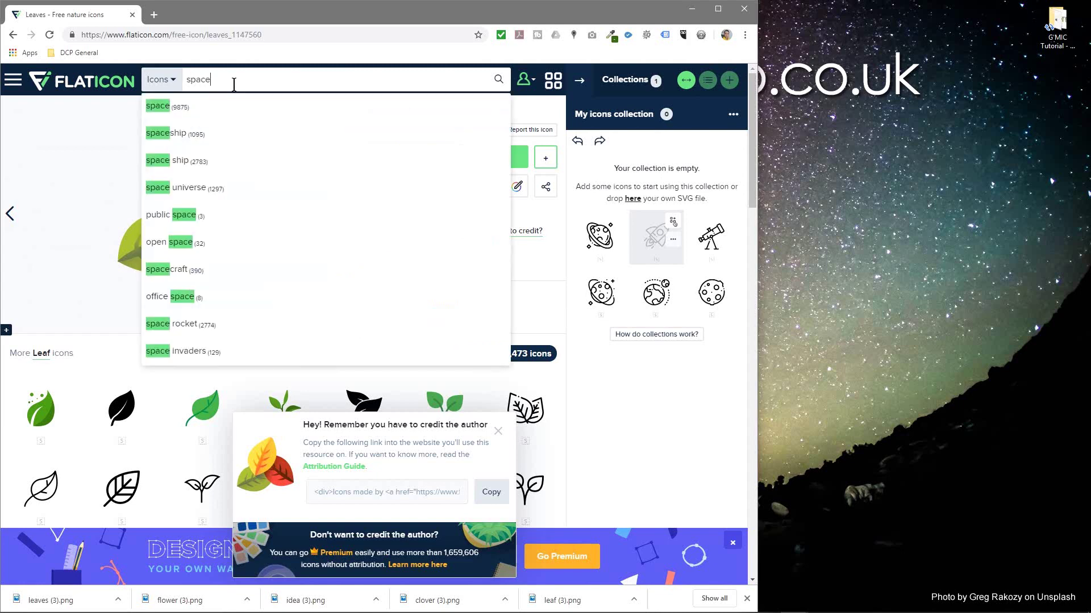
key("Down")
key("Down")
key("Return")
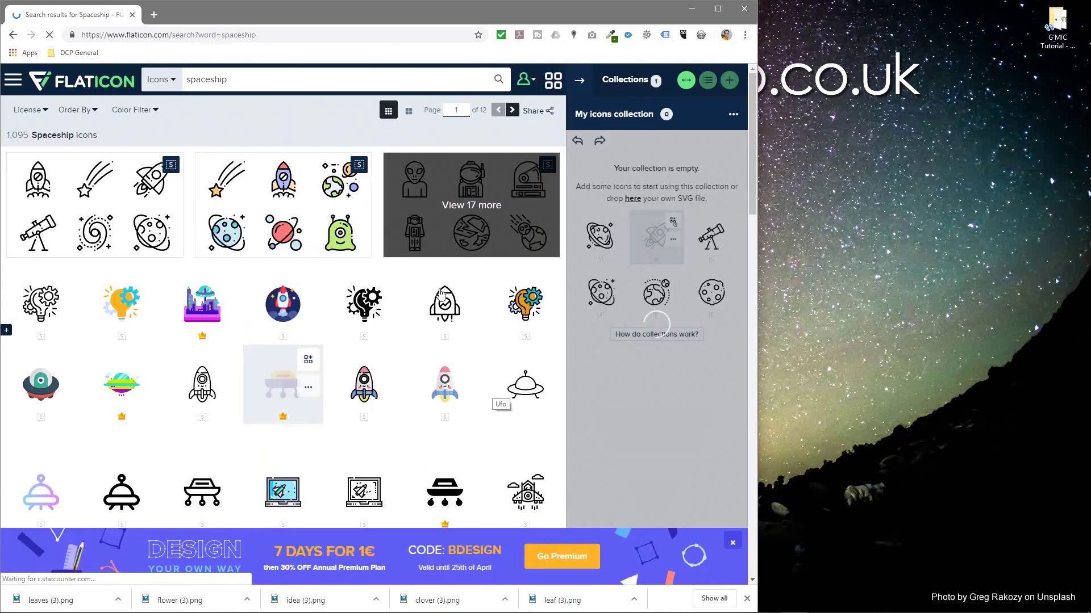
scroll(158, 382, "down", 5)
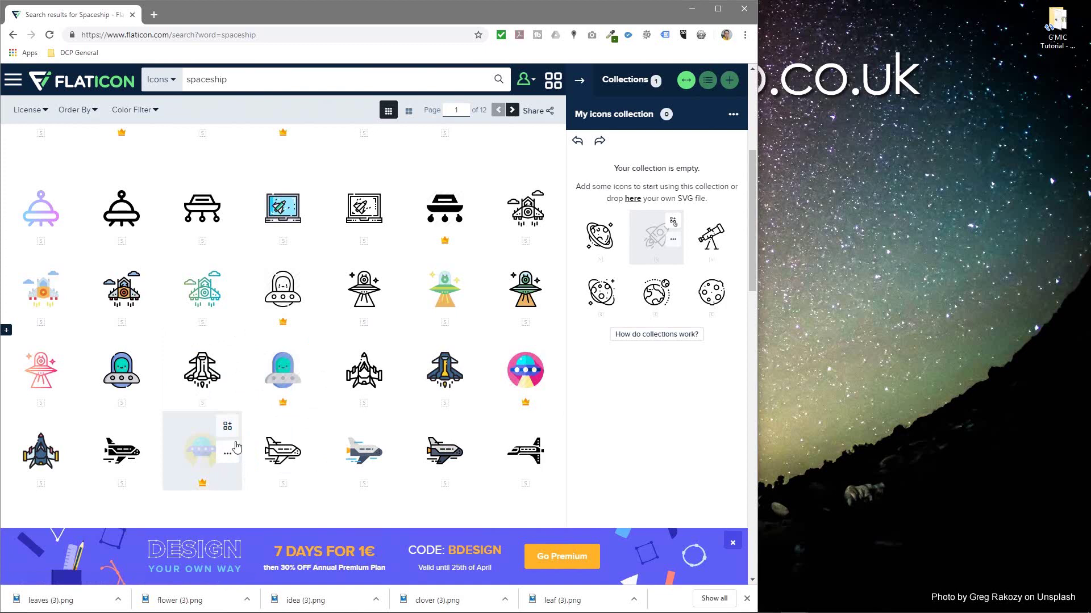
scroll(236, 448, "down", 3)
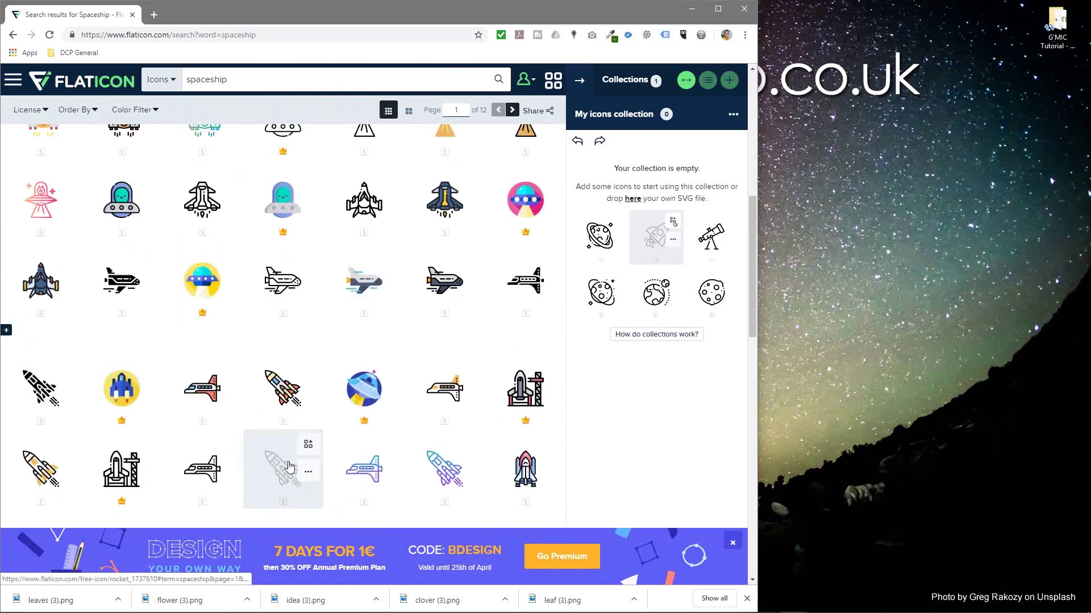
scroll(292, 455, "down", 5)
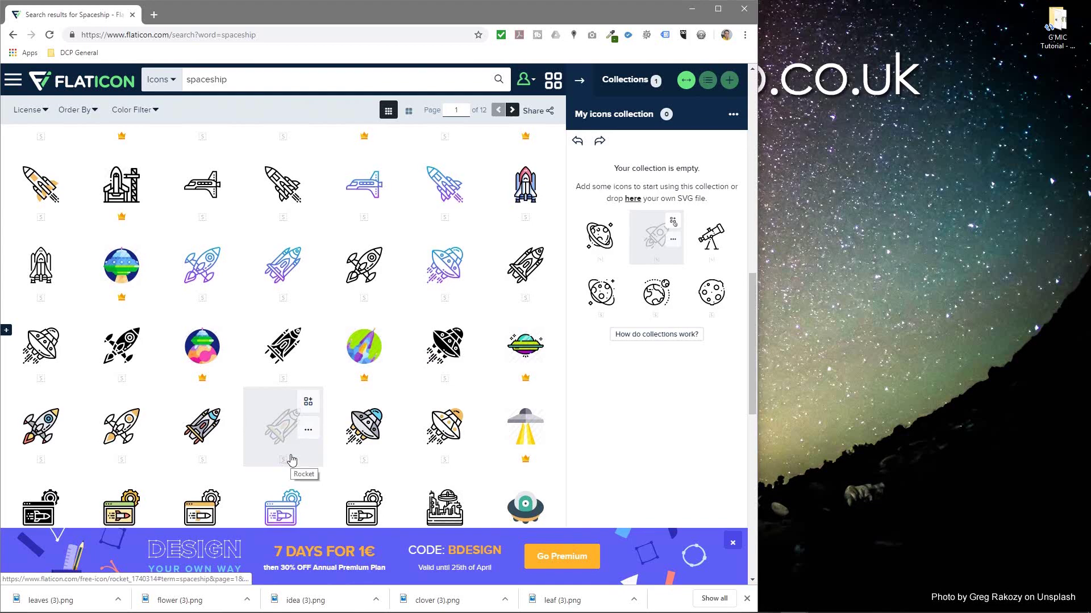
scroll(291, 459, "down", 6)
scroll(292, 459, "up", 9)
scroll(292, 459, "up", 8)
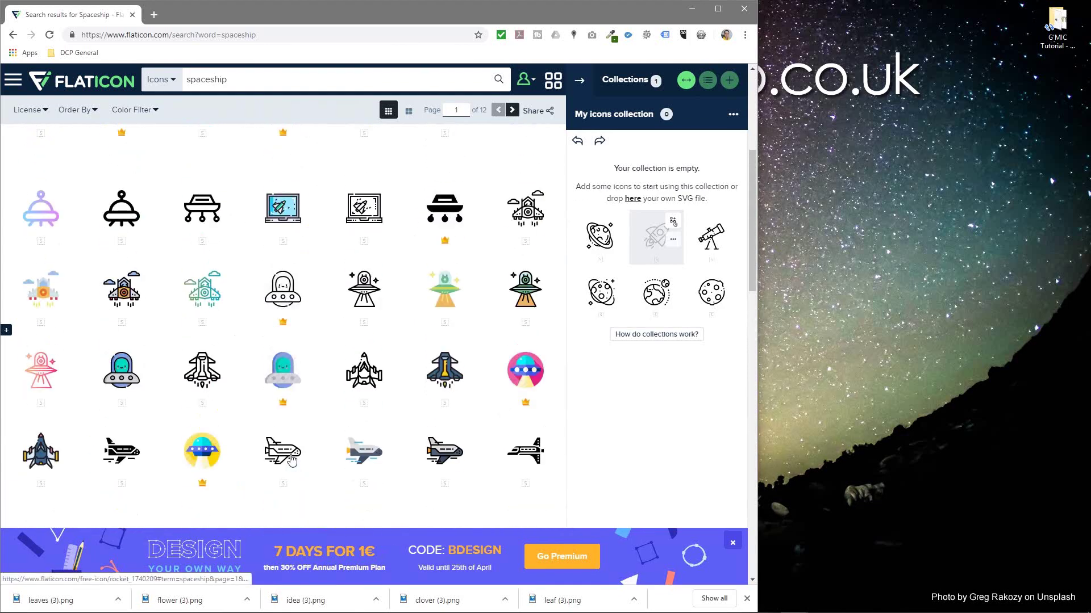
Browse the icon packs on the Flaticon homepage, then close Chrome
left_click(86, 84)
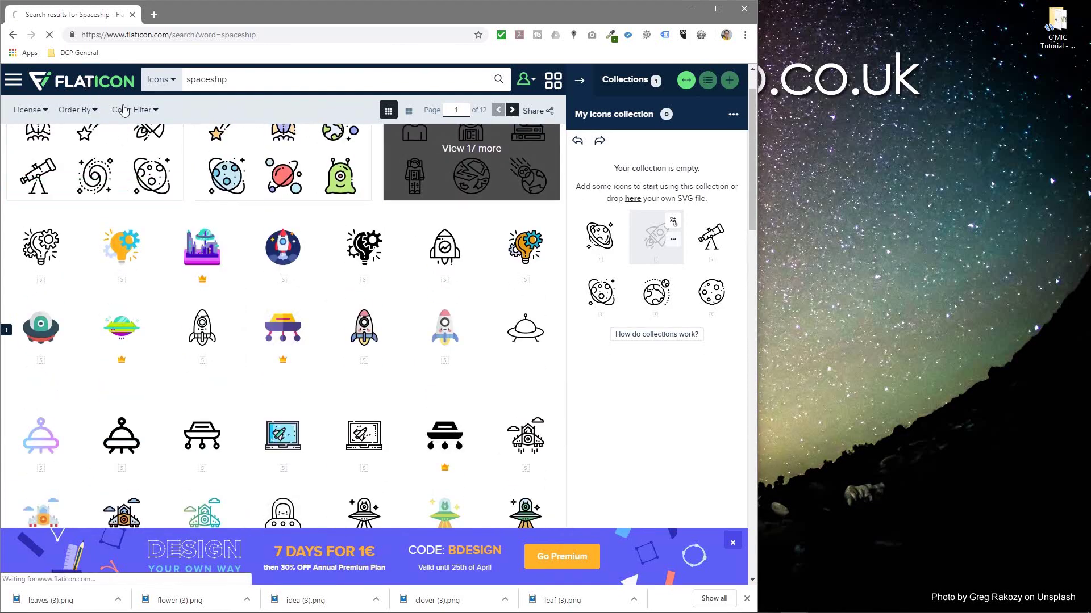
scroll(307, 346, "down", 7)
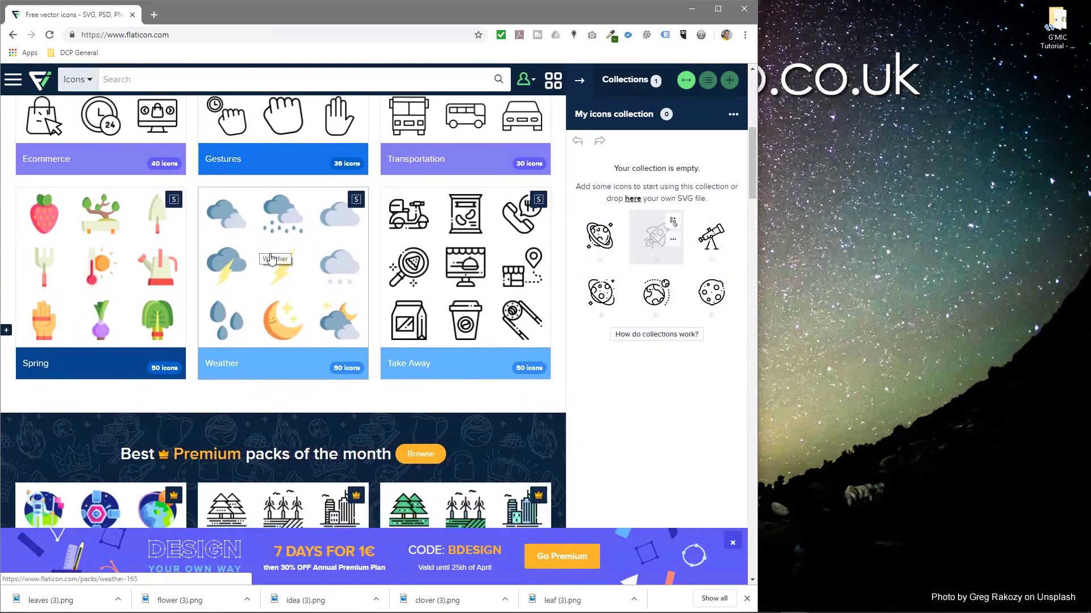
scroll(280, 329, "down", 6)
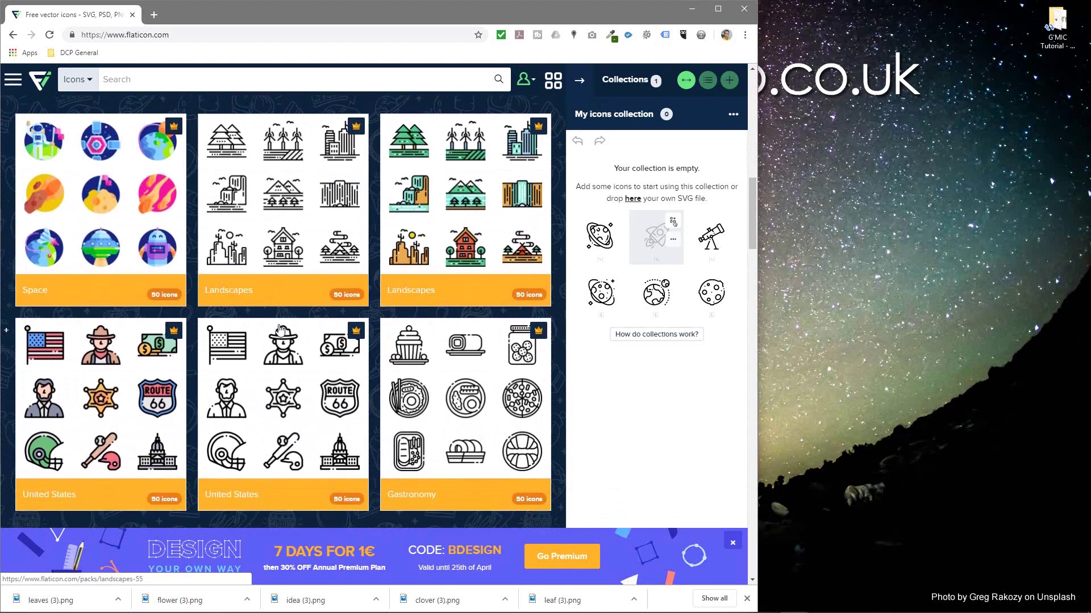
scroll(280, 328, "down", 4)
scroll(279, 322, "up", 15)
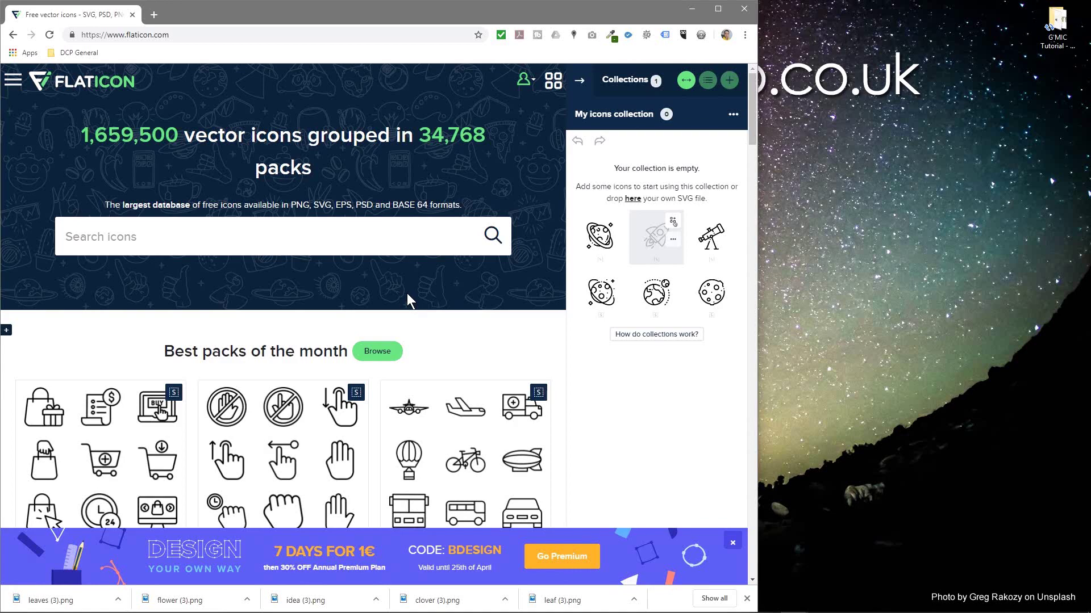
left_click(744, 9)
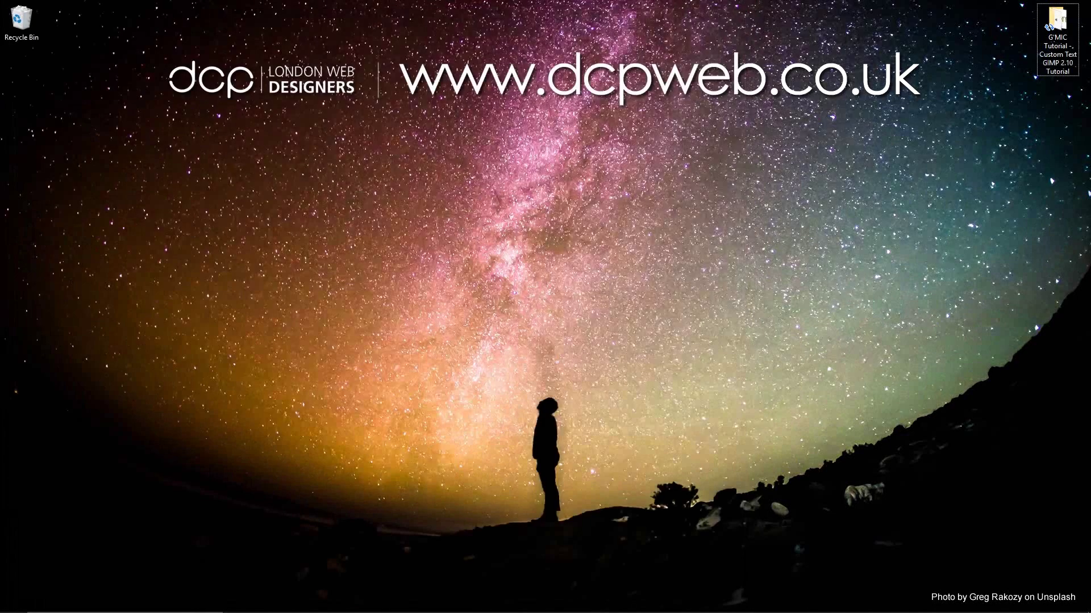